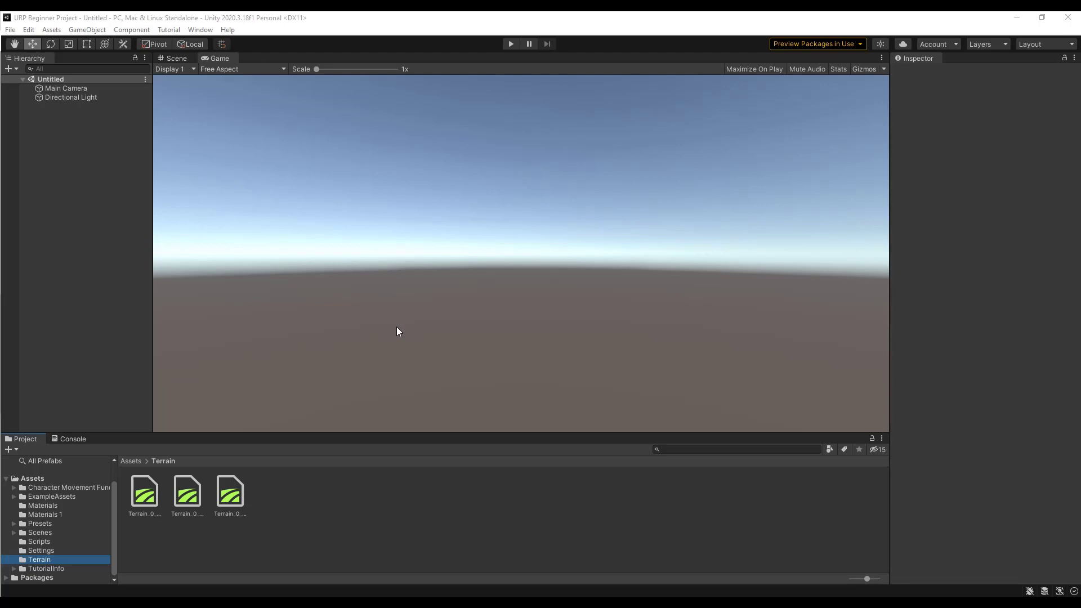
# Step: Open the Package Manager, list the Unity Registry packages and select the Terrain Tools package
pyautogui.click(200, 30)
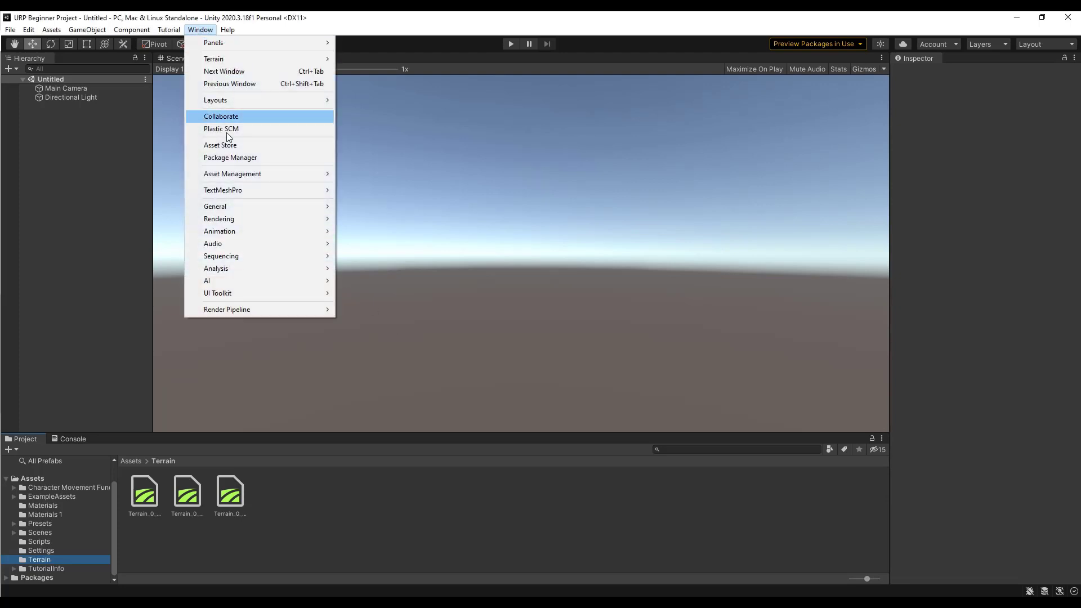
pyautogui.click(244, 158)
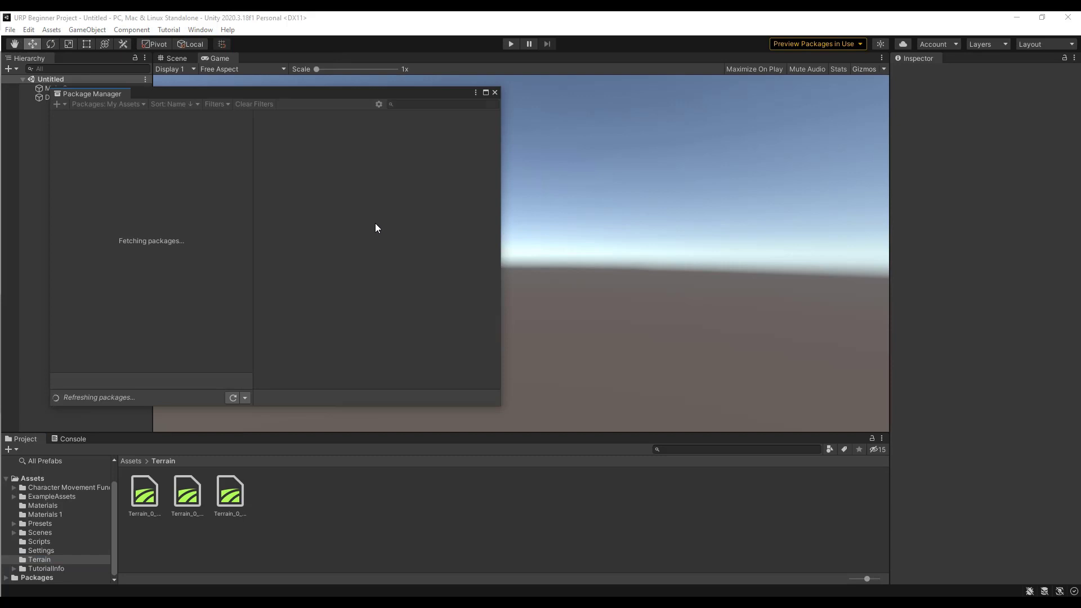
pyautogui.click(124, 103)
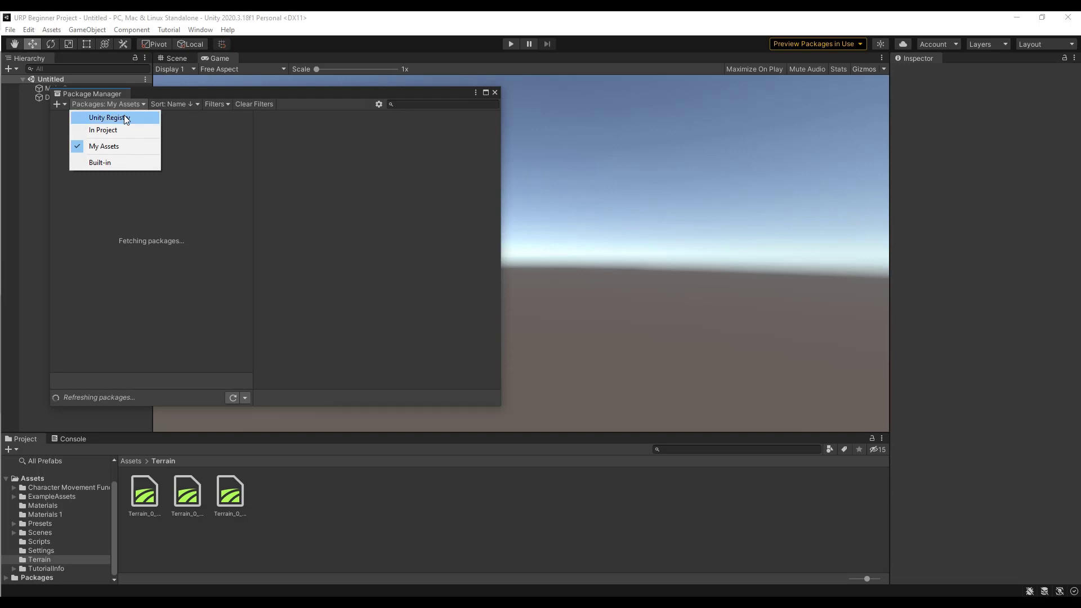
pyautogui.click(125, 118)
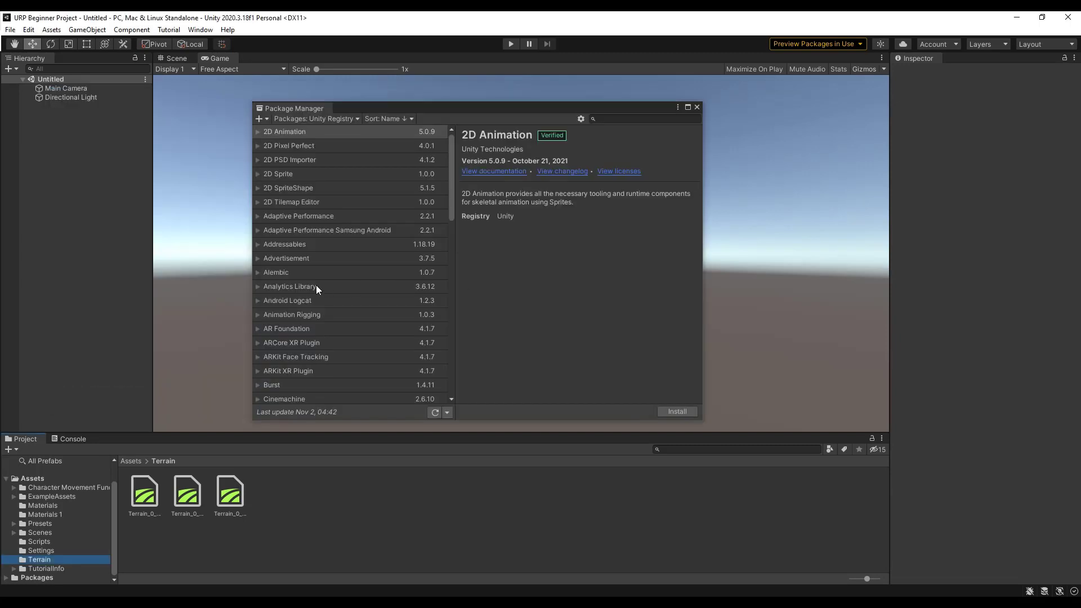
pyautogui.scroll(-10, 328, 263)
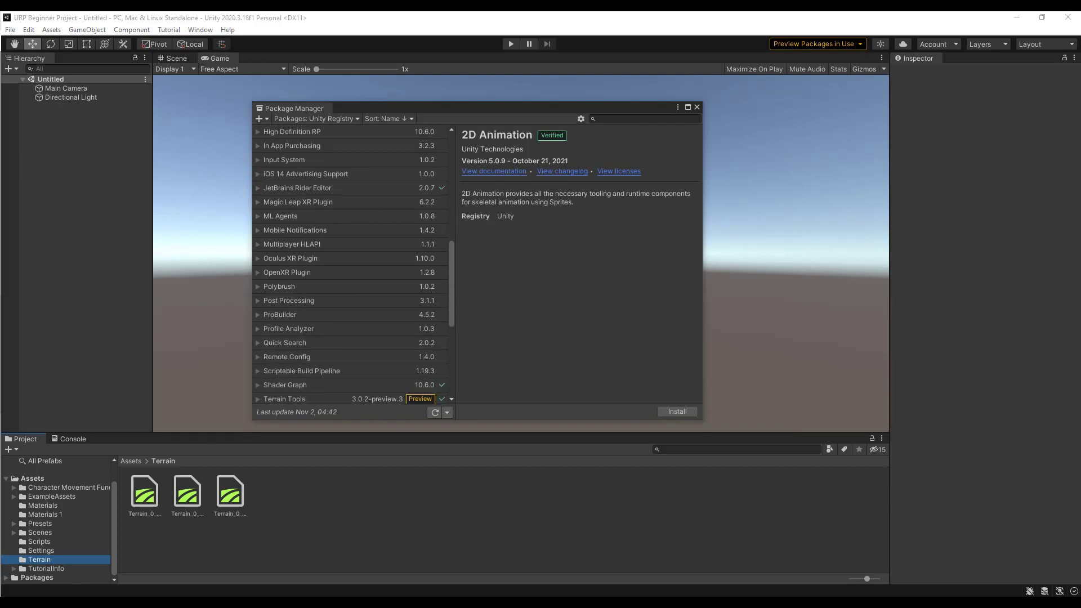
pyautogui.scroll(-4, 376, 296)
pyautogui.click(376, 297)
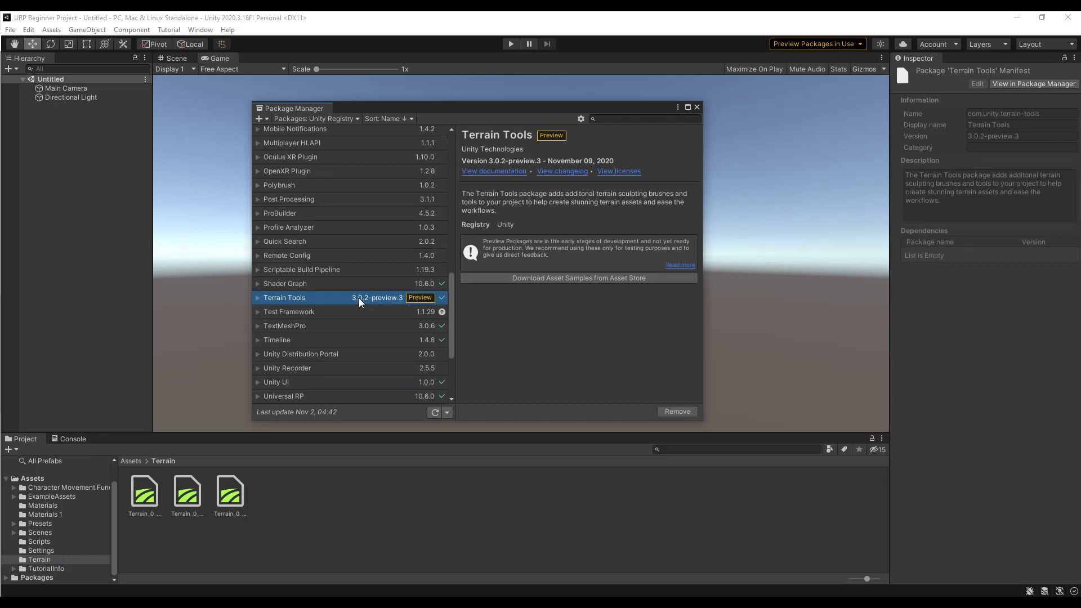
# Step: Enable preview packages in the Package Manager's advanced project settings and close the settings window
pyautogui.click(581, 121)
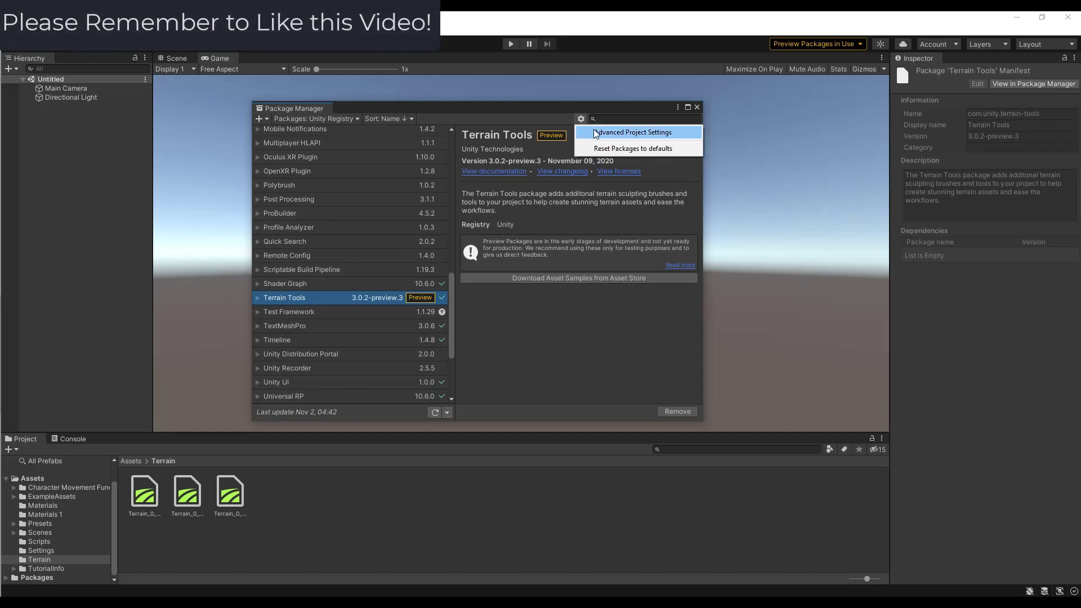
pyautogui.click(596, 132)
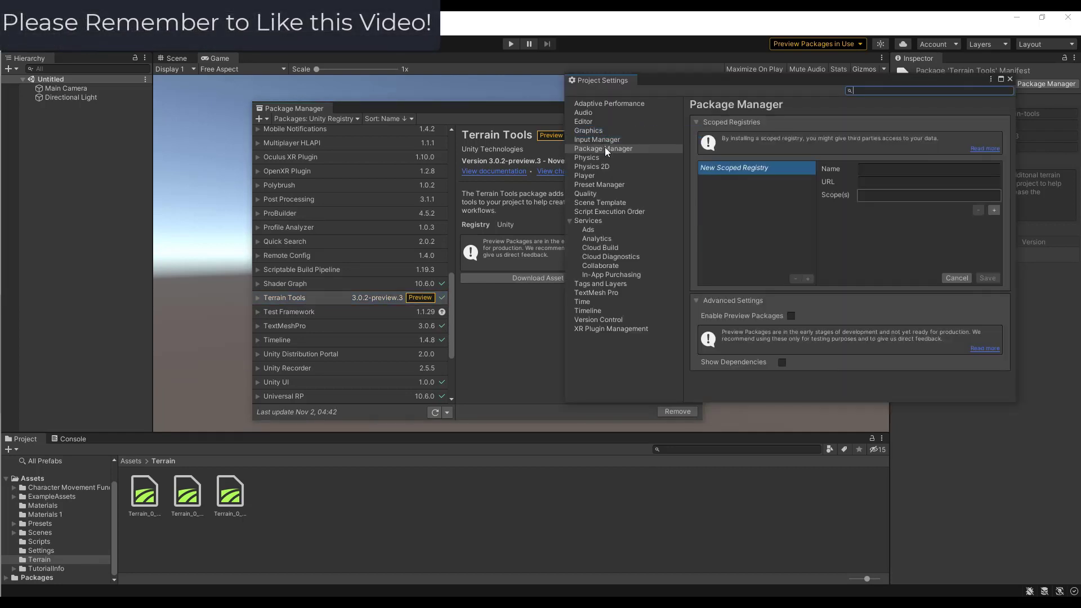
pyautogui.click(791, 316)
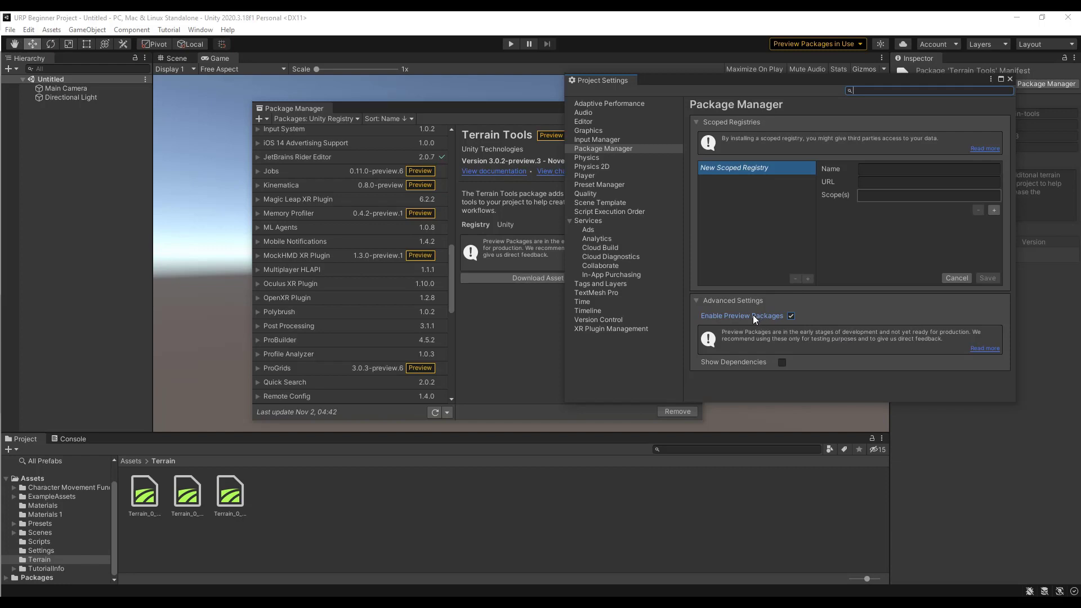
pyautogui.click(1010, 79)
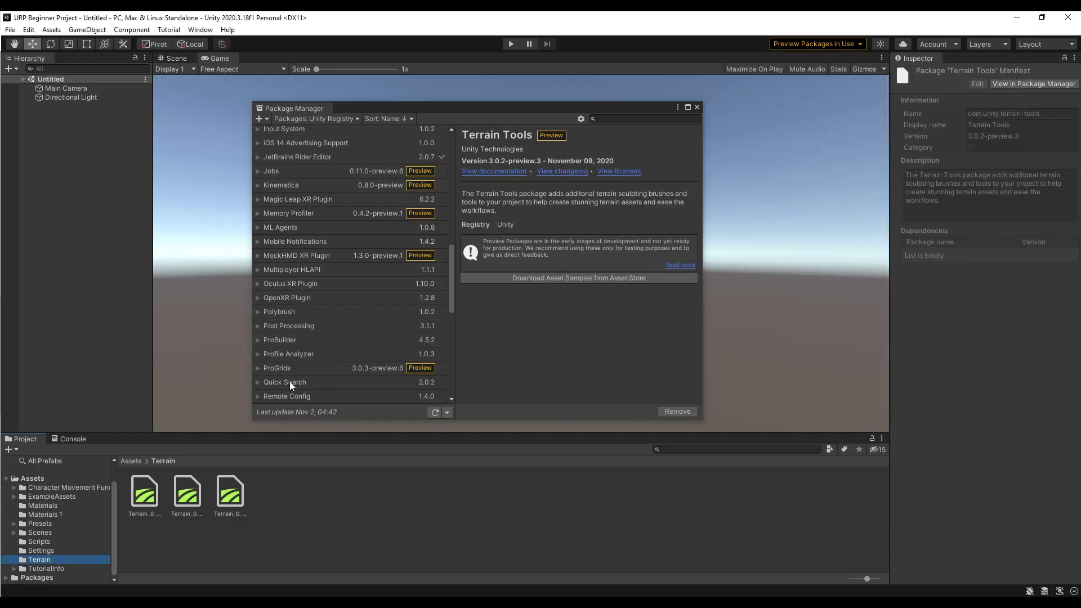
# Step: Check the installed version of the Terrain Tools package, dismiss the Blender Launcher window and close the Package Manager
pyautogui.scroll(-3, 295, 304)
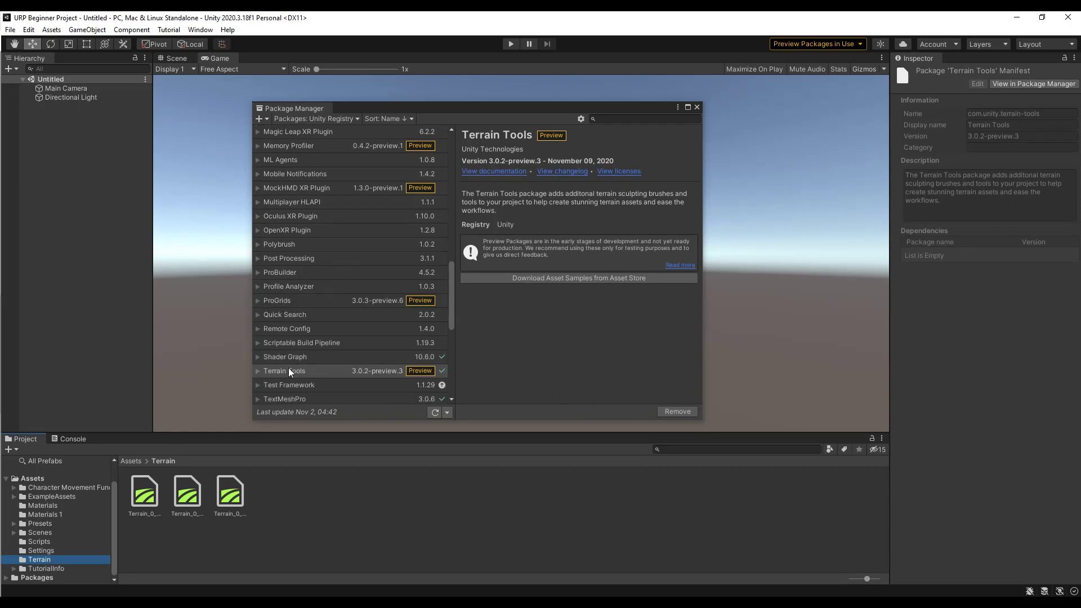
pyautogui.click(259, 371)
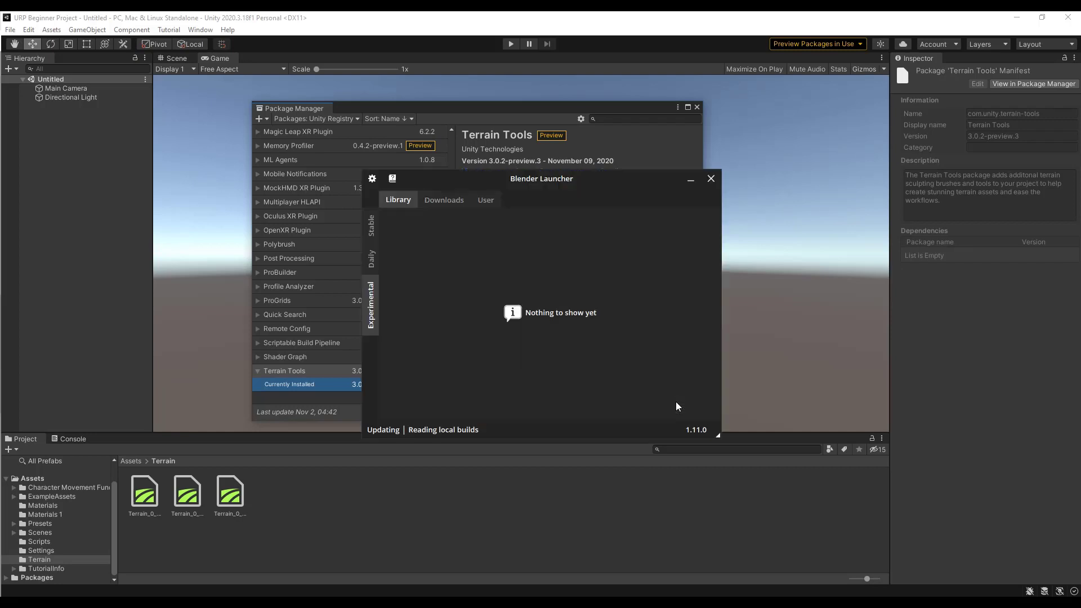
pyautogui.click(691, 186)
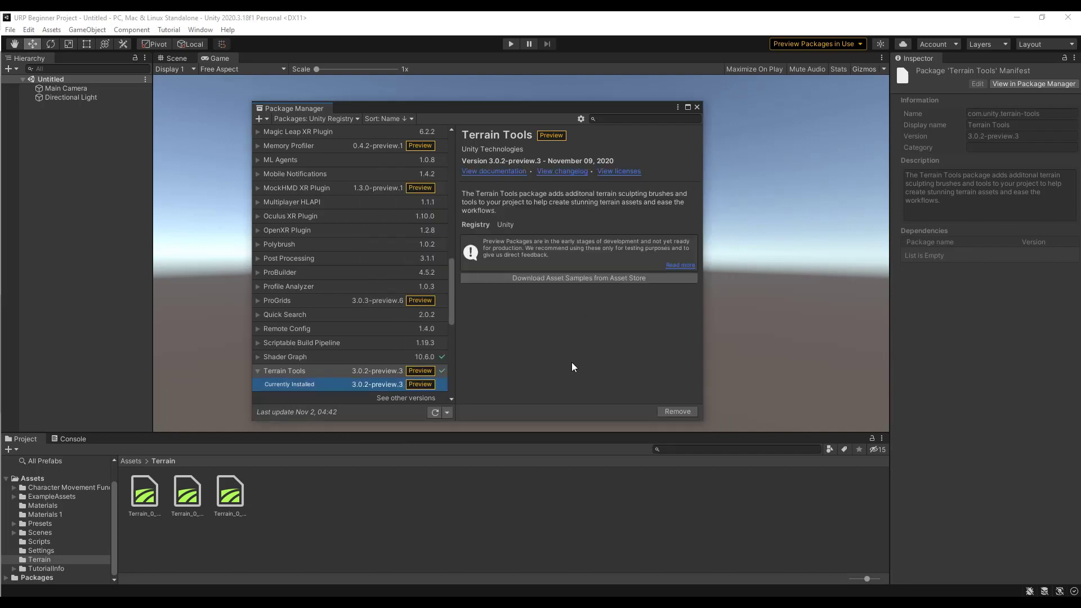
pyautogui.click(697, 108)
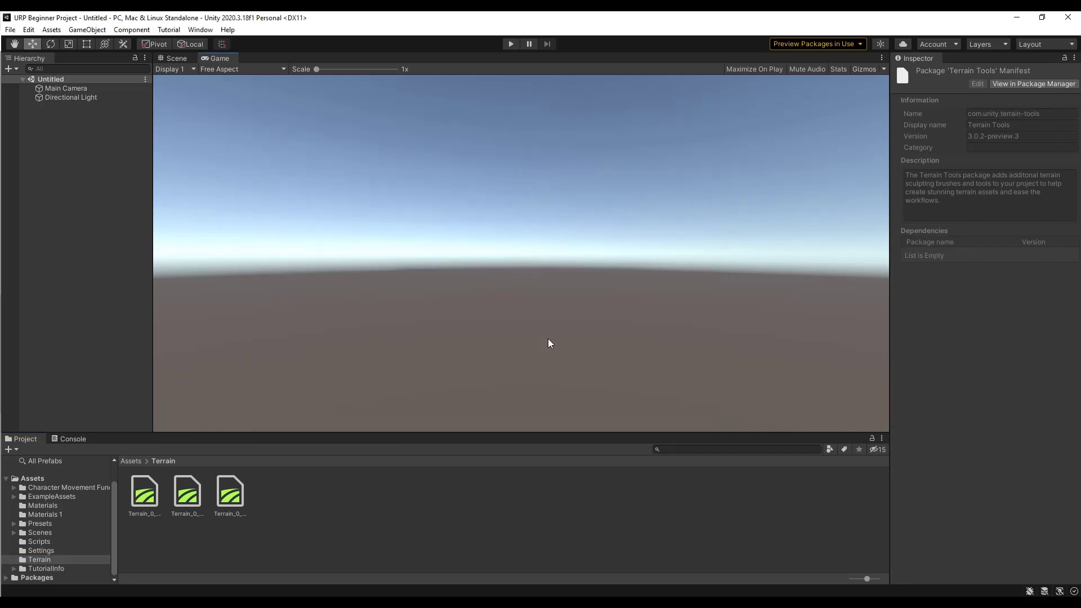
# Step: Add a default 3D Terrain object to the scene, keeping its name
pyautogui.click(88, 30)
pyautogui.click(235, 93)
pyautogui.click(73, 29)
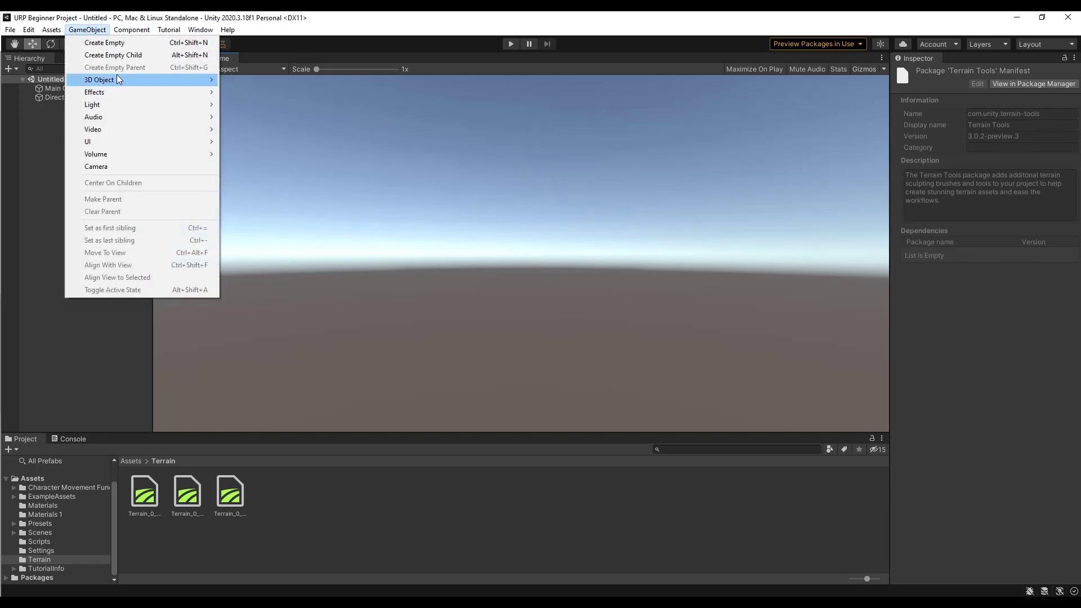
pyautogui.moveTo(117, 79)
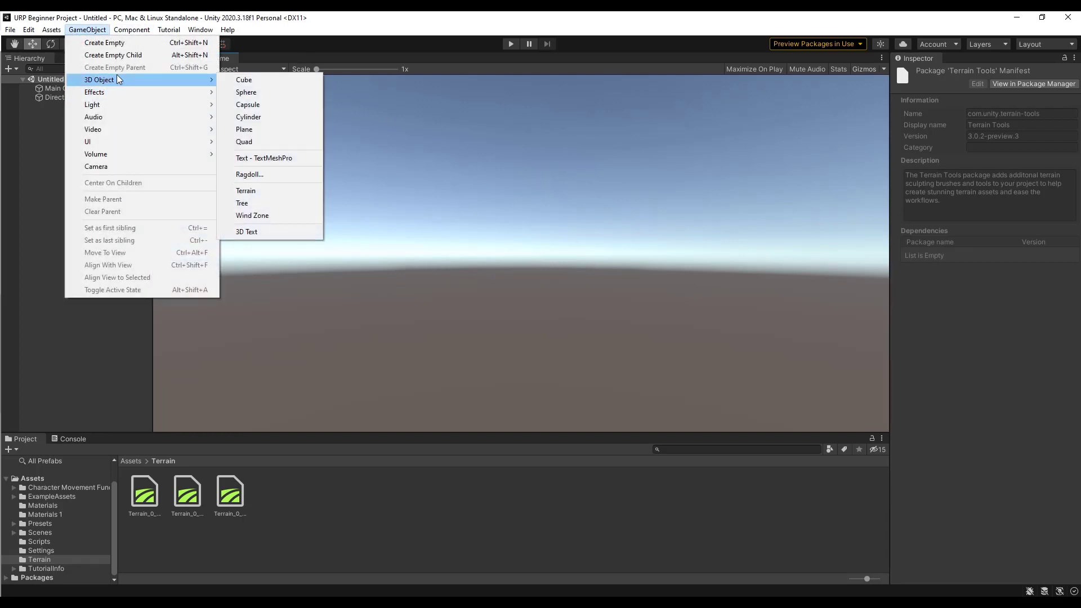
pyautogui.click(261, 191)
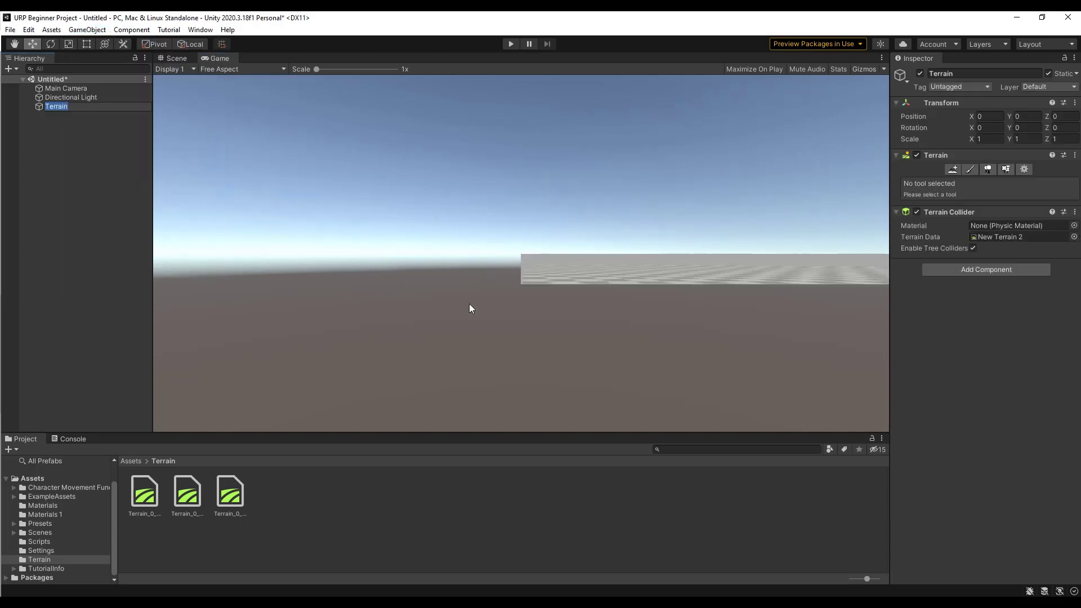
pyautogui.click(411, 292)
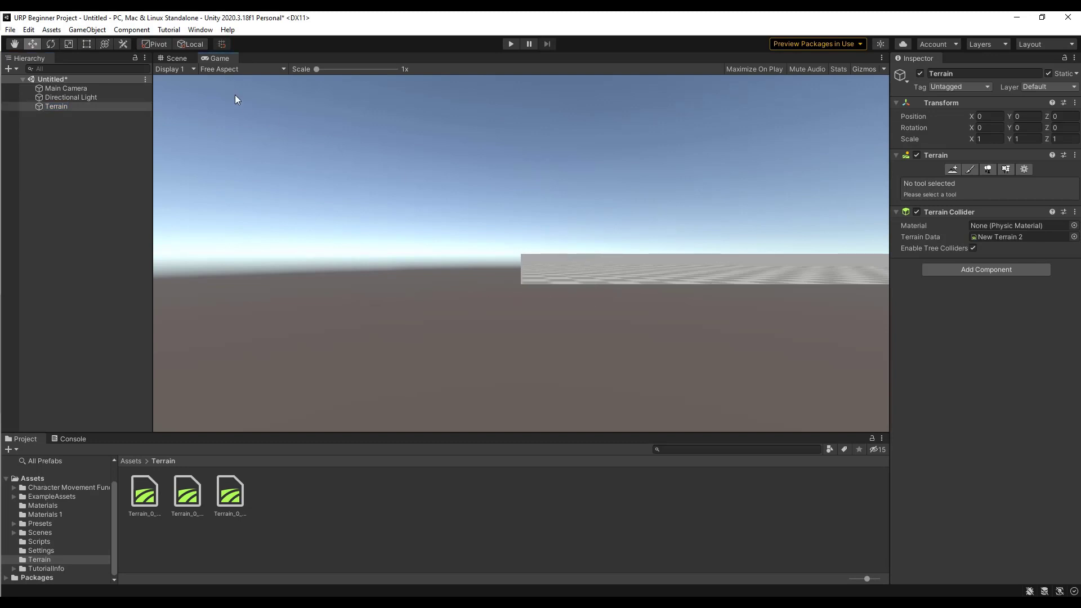
# Step: Inspect the default terrain in the Scene view and delete it
pyautogui.click(173, 56)
pyautogui.moveTo(525, 248); pyautogui.dragTo(403, 280, button='right')
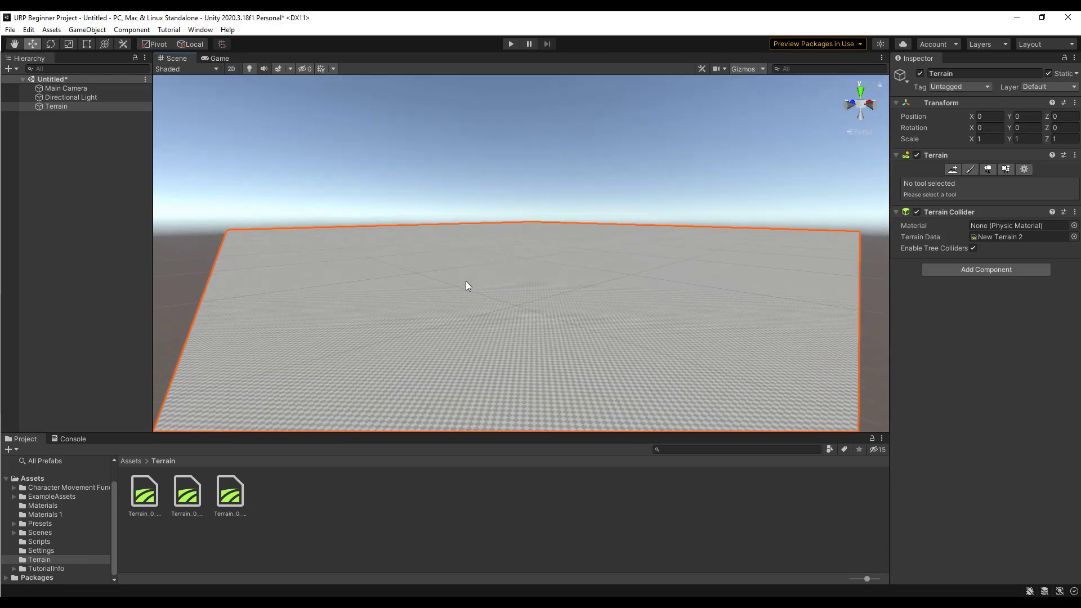
pyautogui.moveTo(465, 282); pyautogui.dragTo(516, 318, button='right')
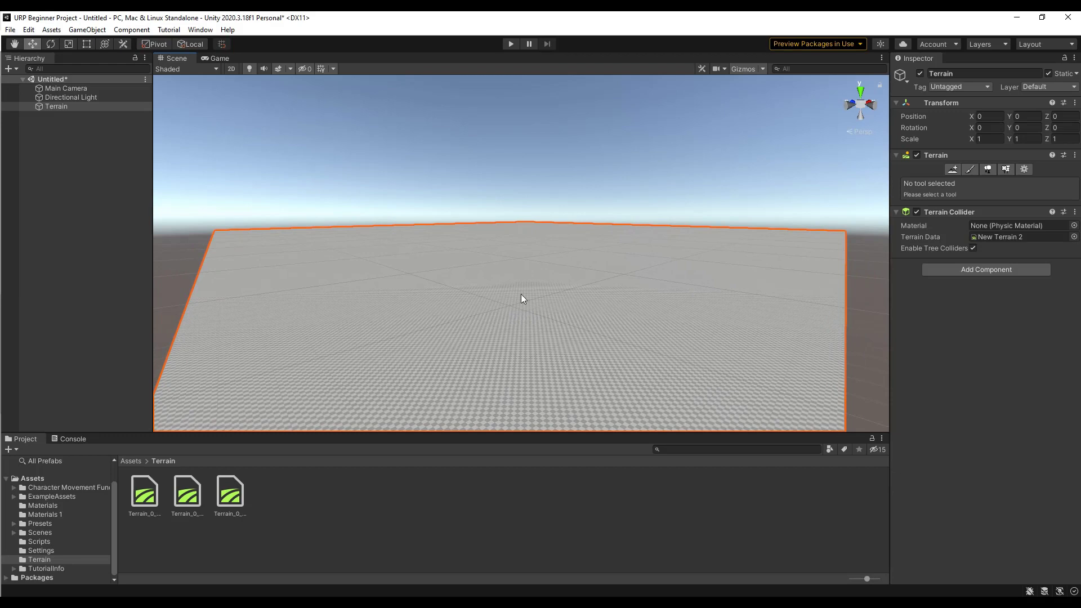
pyautogui.moveTo(627, 262); pyautogui.dragTo(609, 289, button='right')
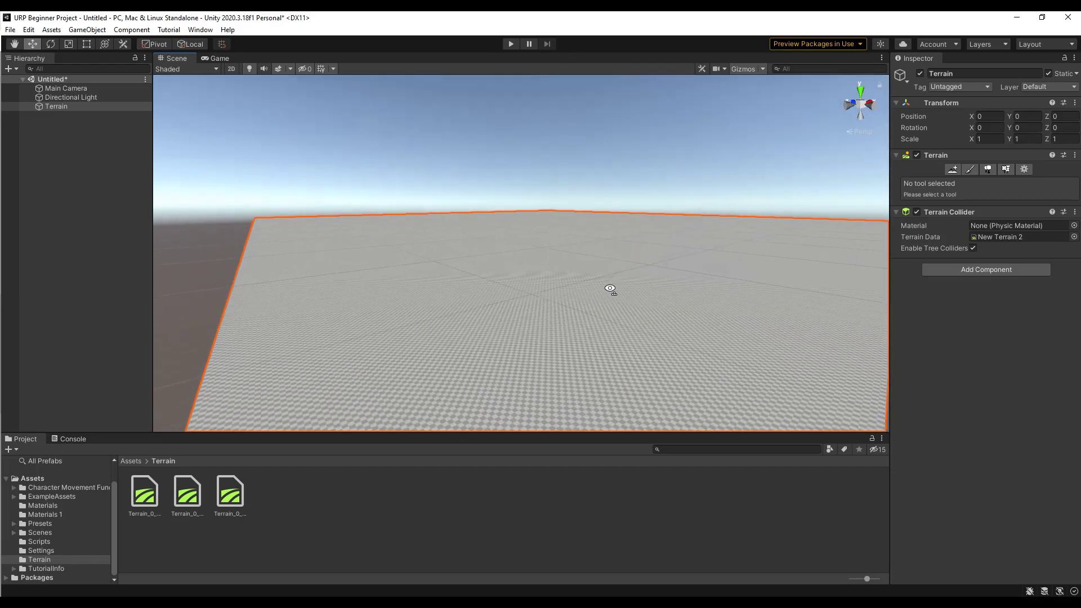
pyautogui.press('Delete')
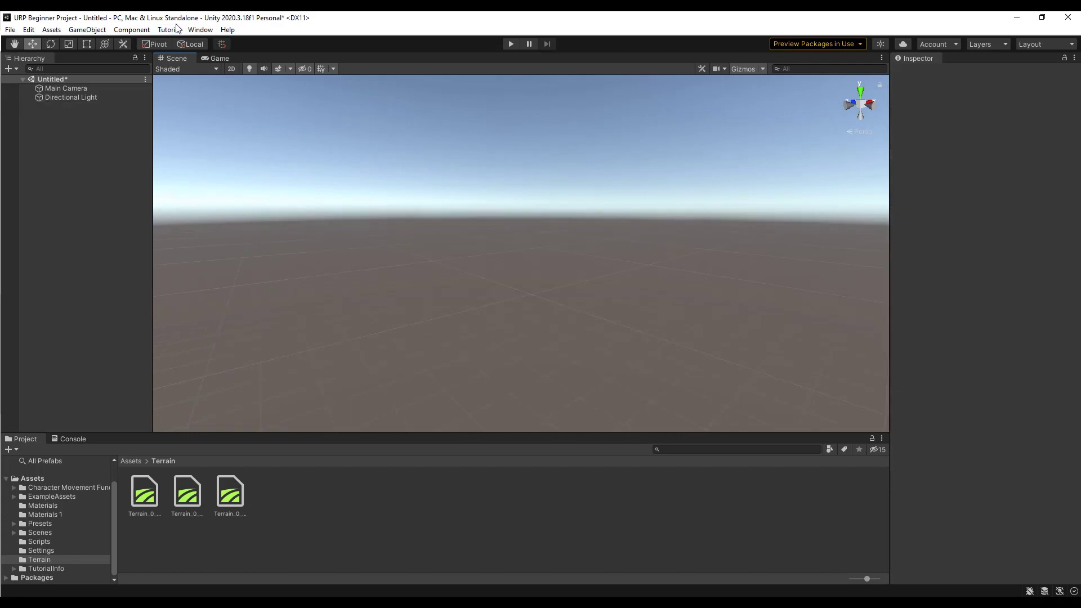
# Step: Open the Terrain Toolbox's settings for creating a new terrain and set the total terrain width to 500 m
pyautogui.click(199, 29)
pyautogui.moveTo(211, 61)
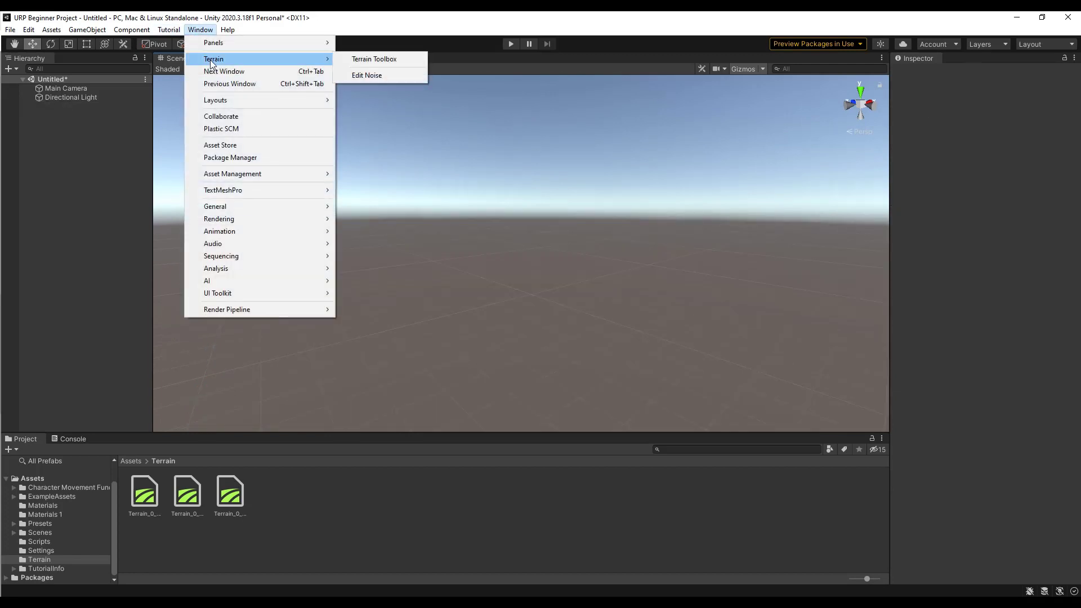
pyautogui.click(390, 62)
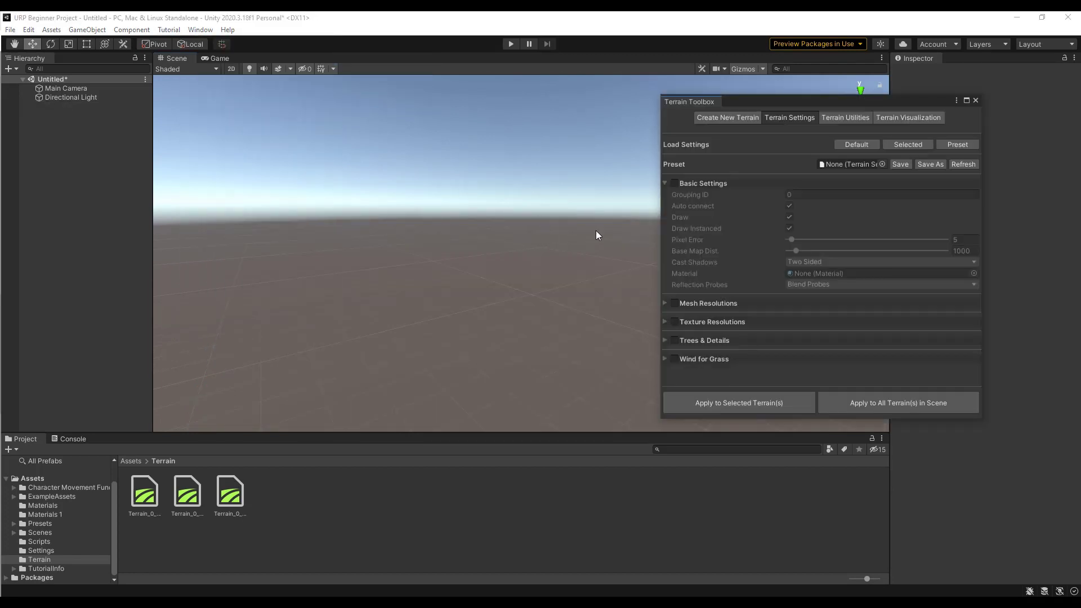
pyautogui.click(729, 117)
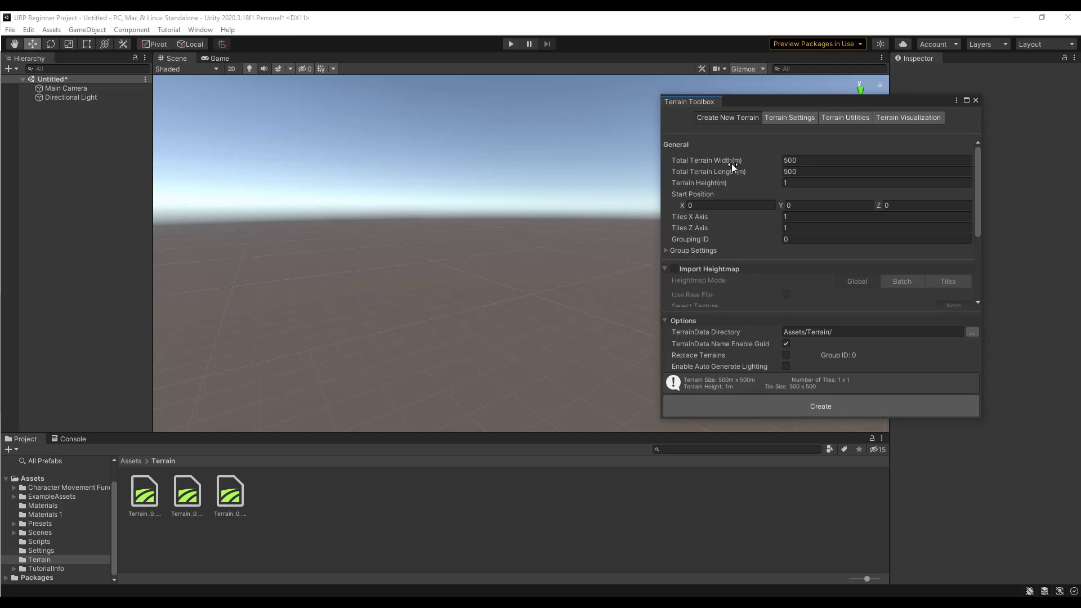
pyautogui.moveTo(731, 164); pyautogui.dragTo(735, 173)
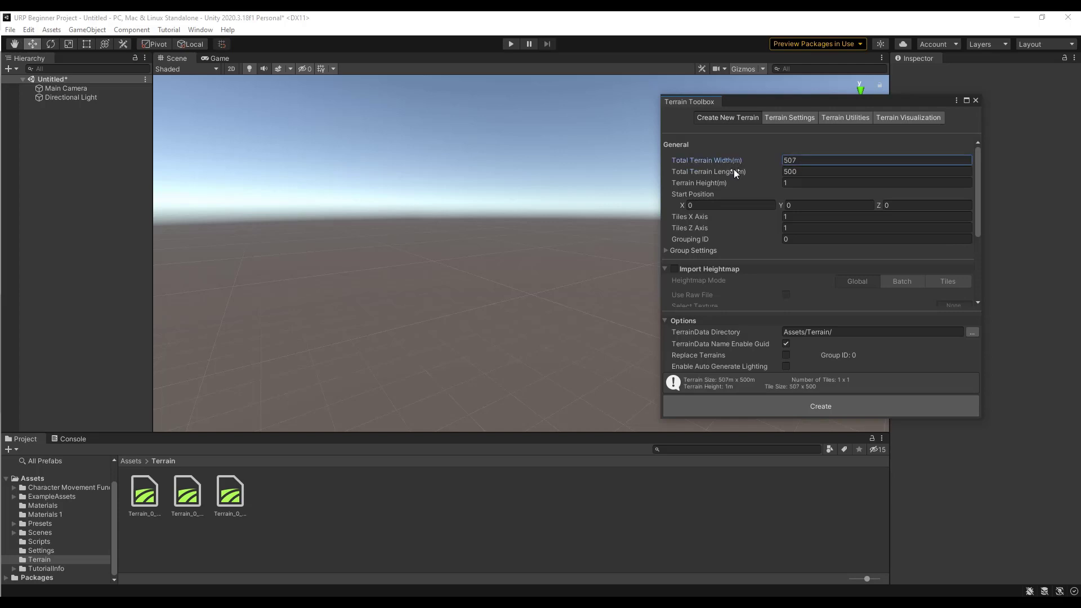
pyautogui.click(814, 162)
pyautogui.write('500')
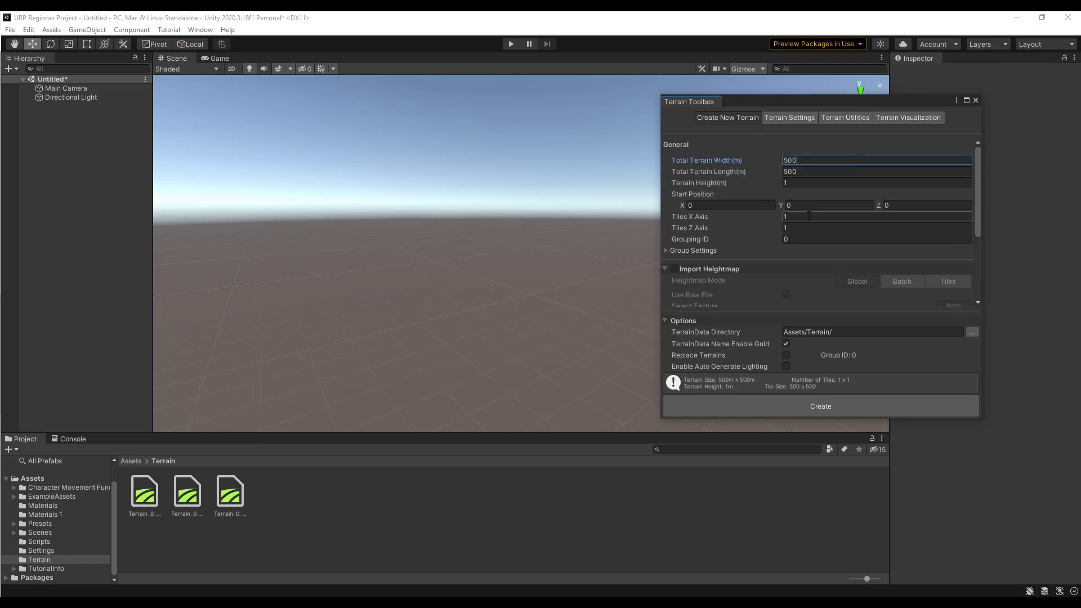
# Step: Examine the Terrain Toolbox's heightmap import options, utilities, visualization and terrain settings, including the mesh and texture resolutions
pyautogui.scroll(-2, 735, 259)
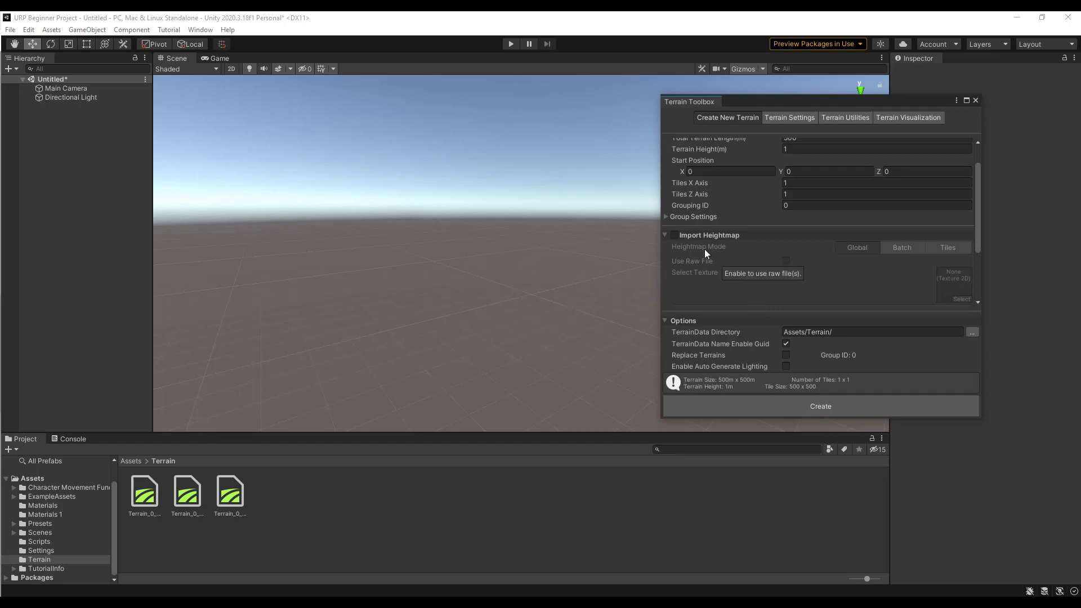
pyautogui.scroll(-3, 761, 261)
pyautogui.click(789, 117)
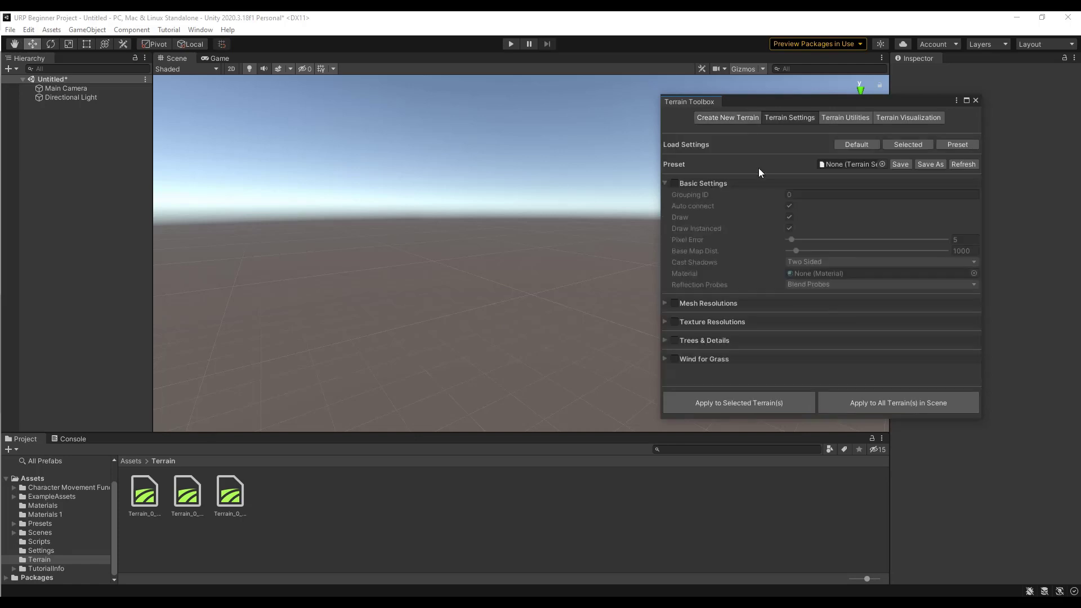
pyautogui.click(858, 116)
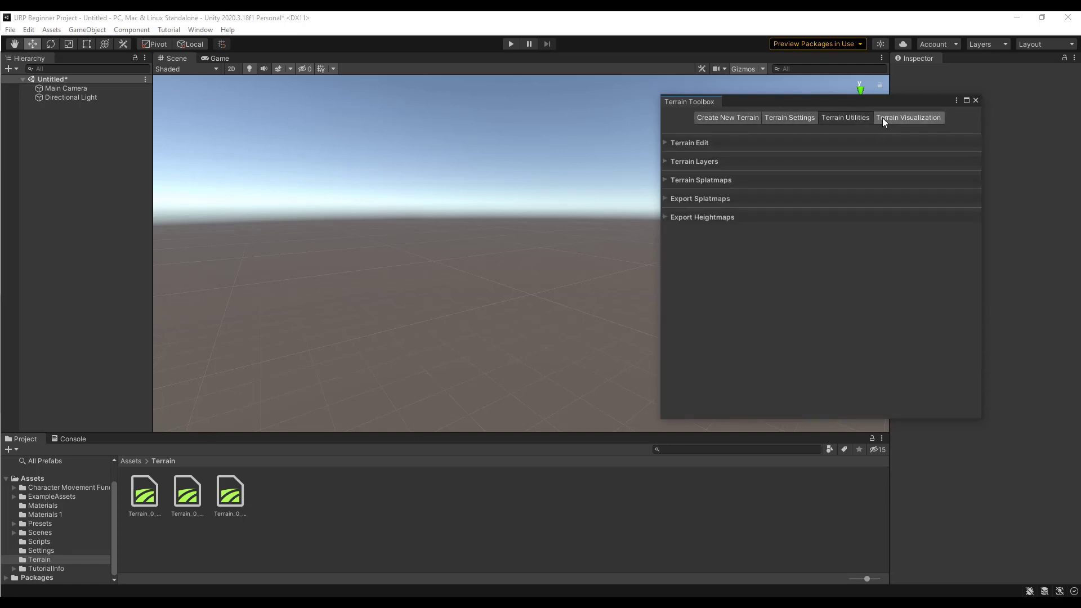
pyautogui.click(882, 120)
pyautogui.click(784, 117)
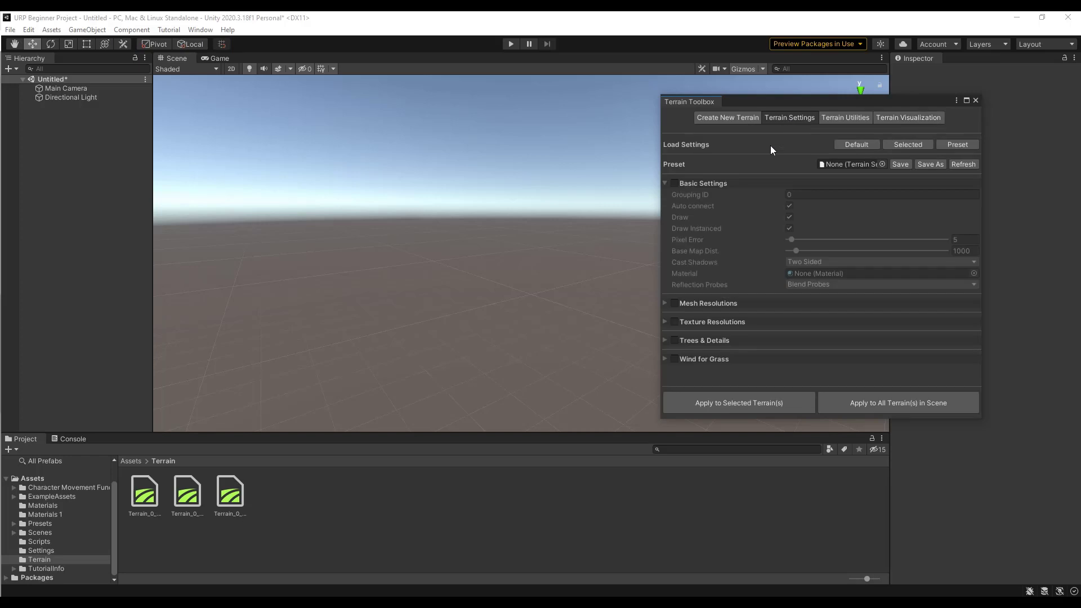
pyautogui.click(666, 304)
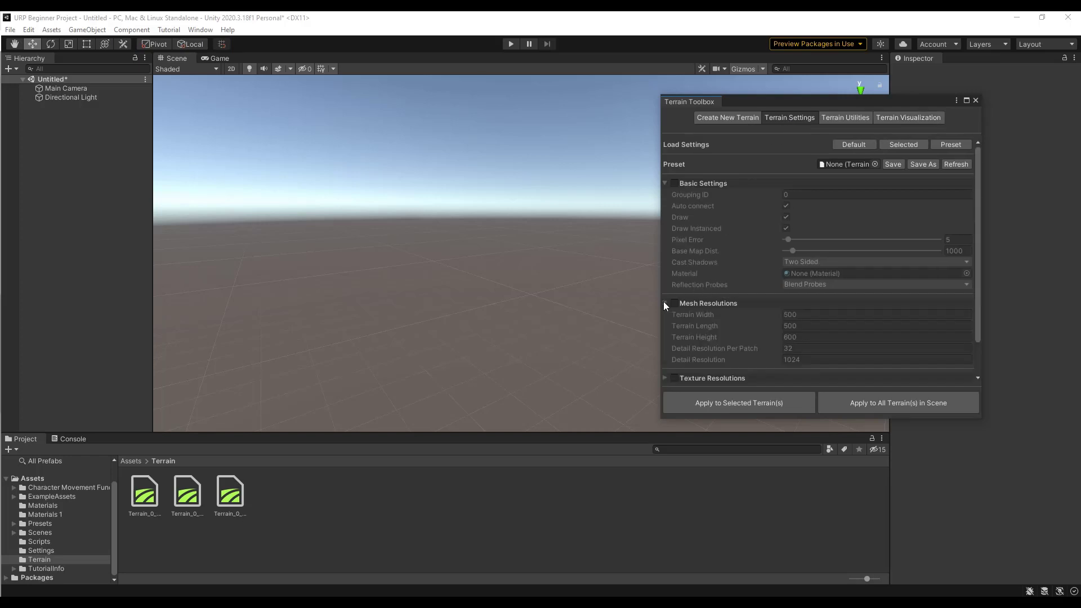
pyautogui.click(664, 303)
pyautogui.click(665, 322)
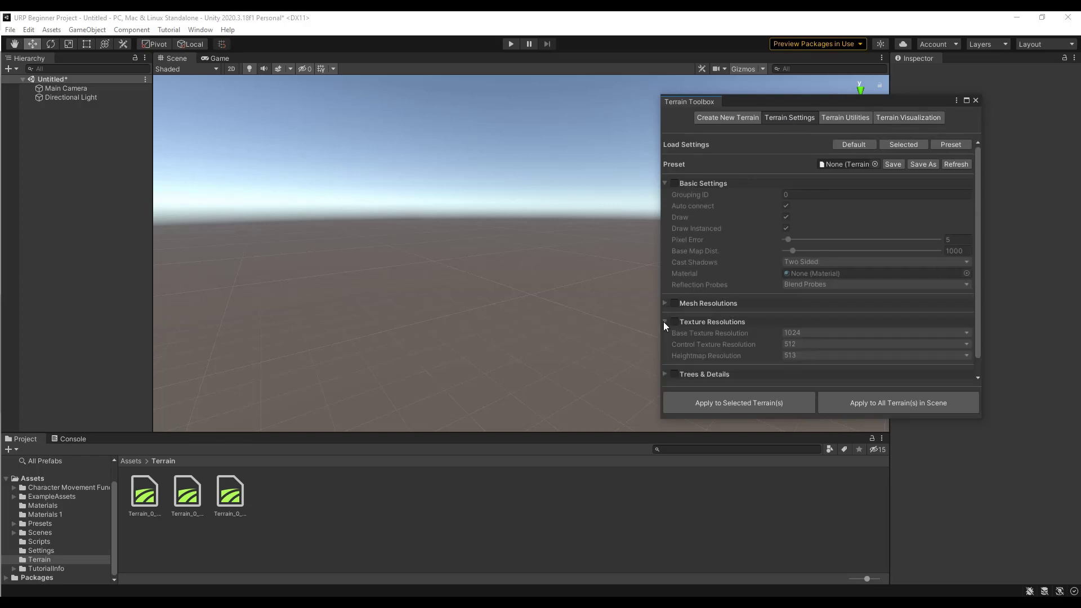
pyautogui.click(665, 321)
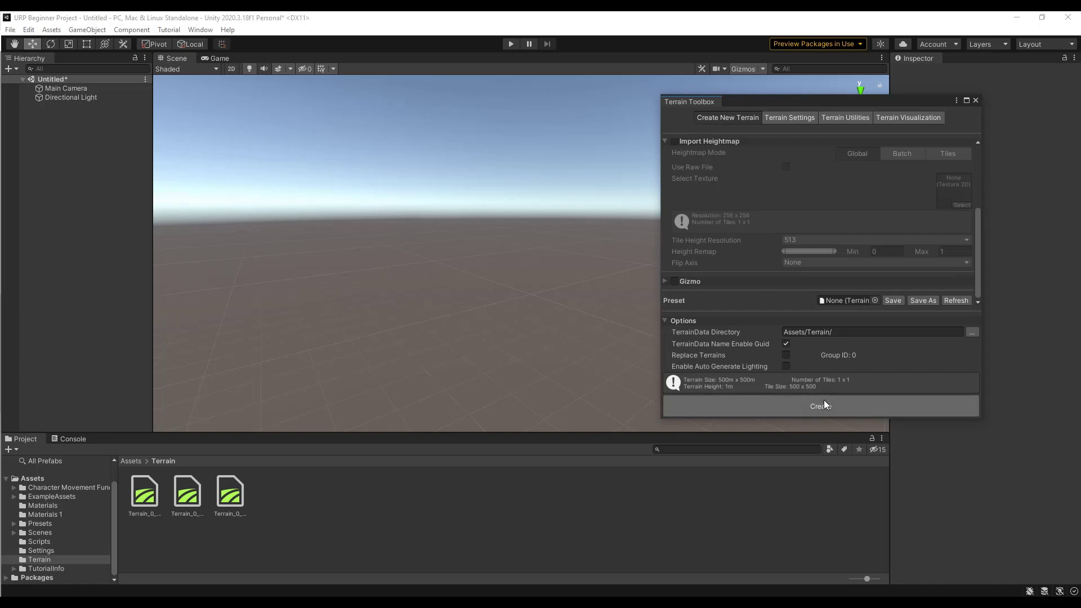
# Step: Create the single-tile 500 m by 500 m terrain with a height of 1 m, storing its data in Assets/Terrain/
pyautogui.click(822, 407)
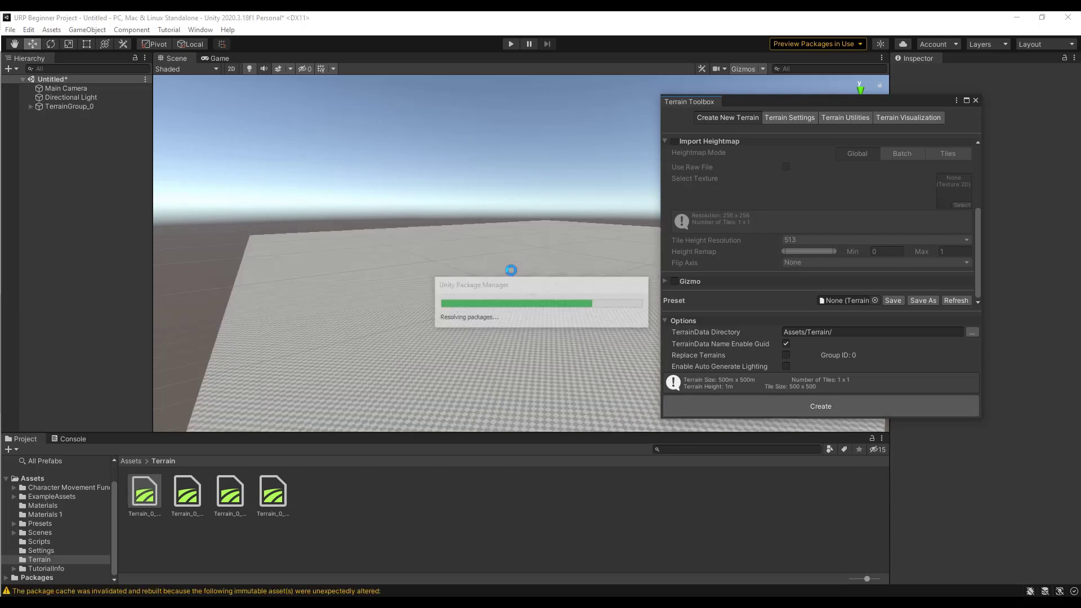
# Step: Look through the Terrain Toolbox's settings, utilities and visualization pages, then close the toolbox
pyautogui.click(793, 117)
pyautogui.click(856, 118)
pyautogui.click(908, 117)
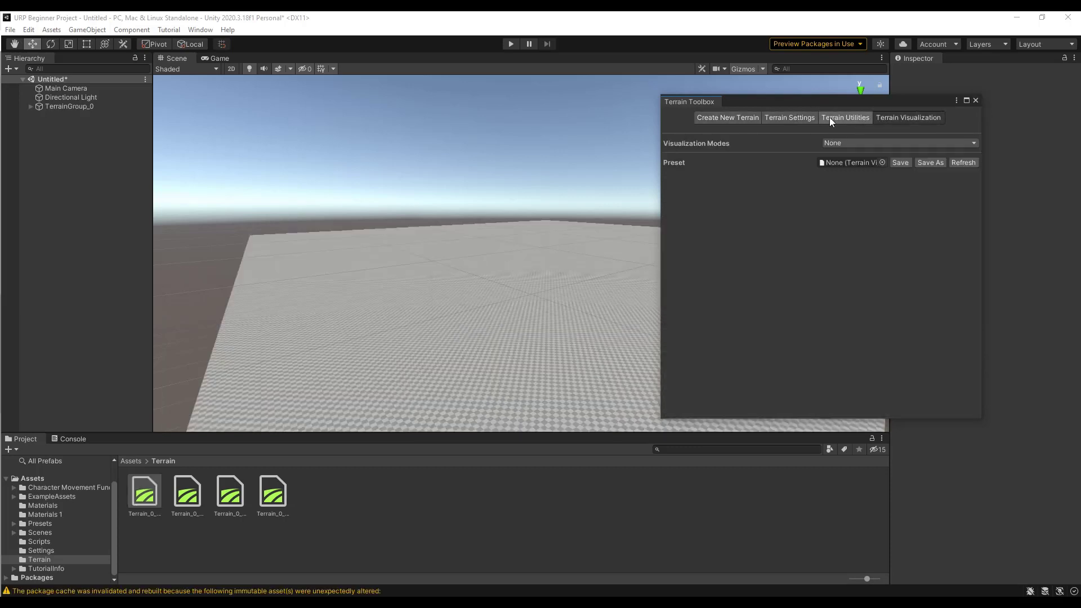
pyautogui.click(788, 117)
pyautogui.click(975, 101)
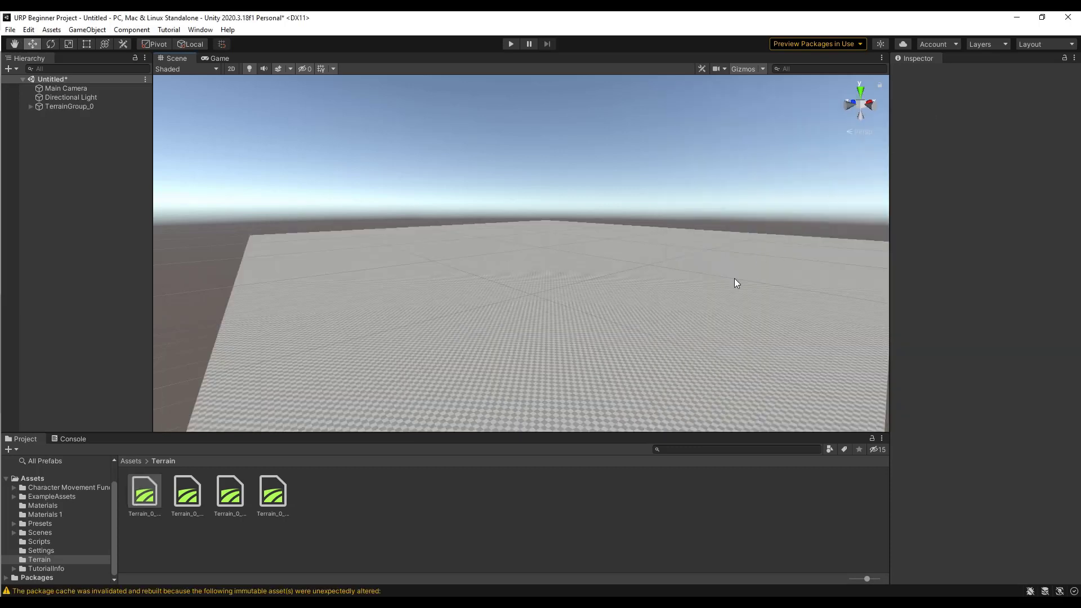
# Step: Select the new terrain and set it up for painting with the Raise or Lower Terrain tool and the solid round brush
pyautogui.click(650, 316)
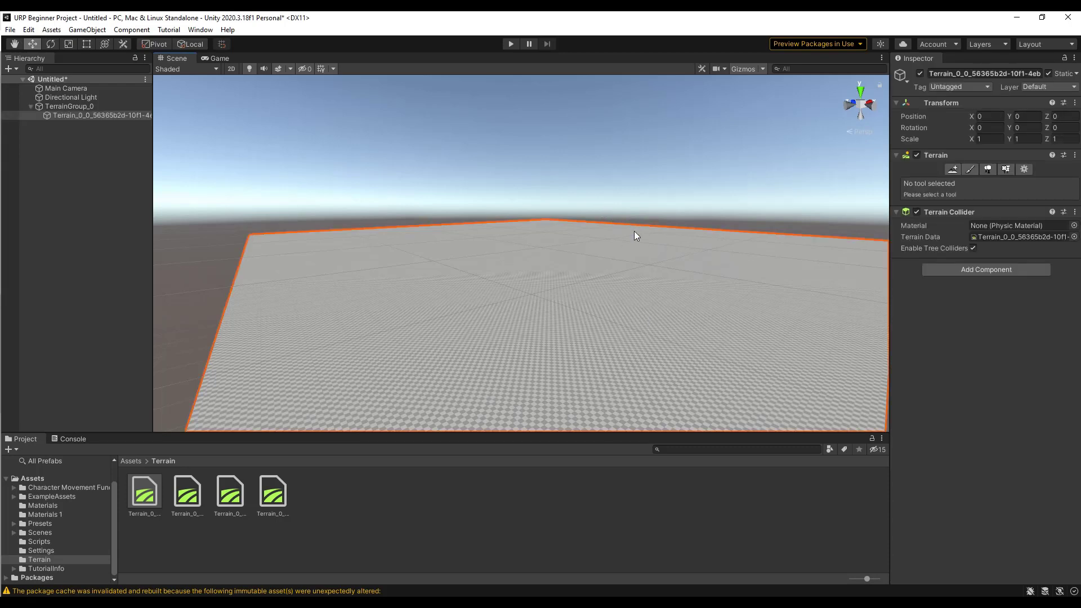
pyautogui.keyDown('alt'); pyautogui.moveTo(602, 254); pyautogui.dragTo(600, 231); pyautogui.keyUp('alt')
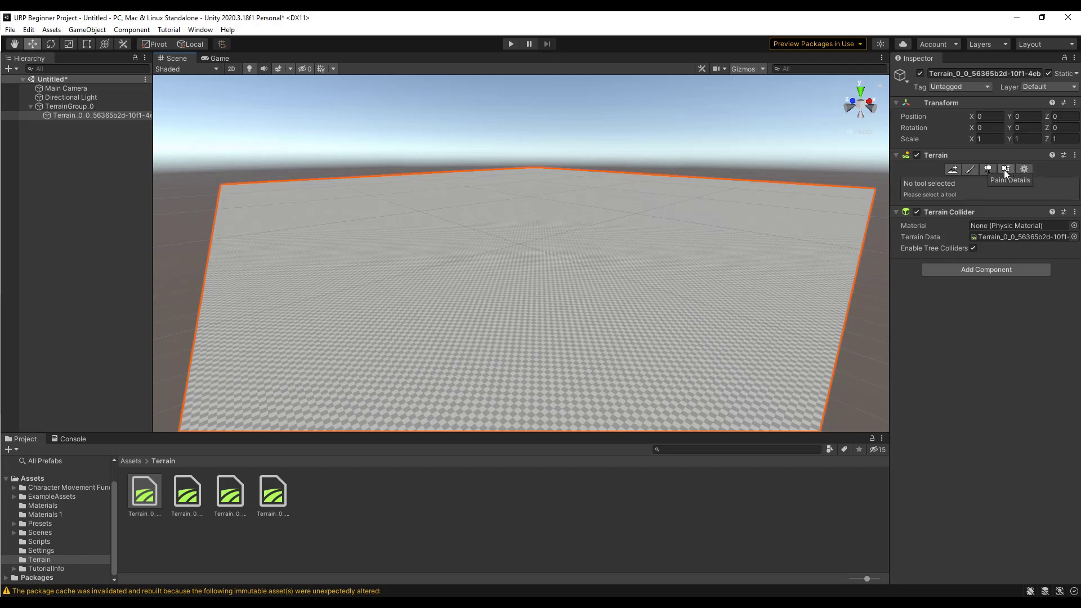
pyautogui.click(969, 170)
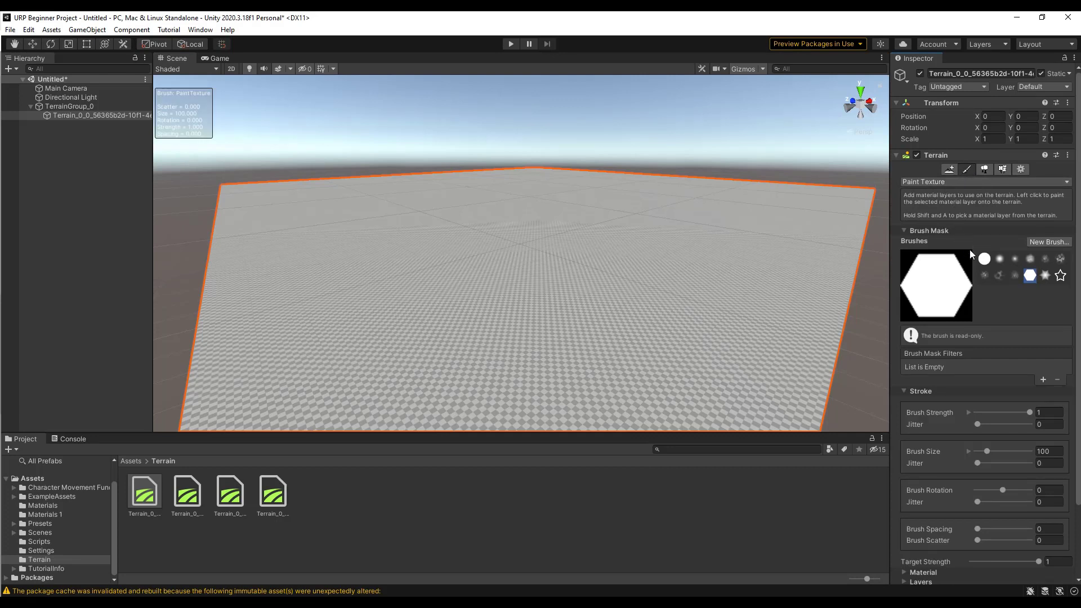
pyautogui.click(951, 183)
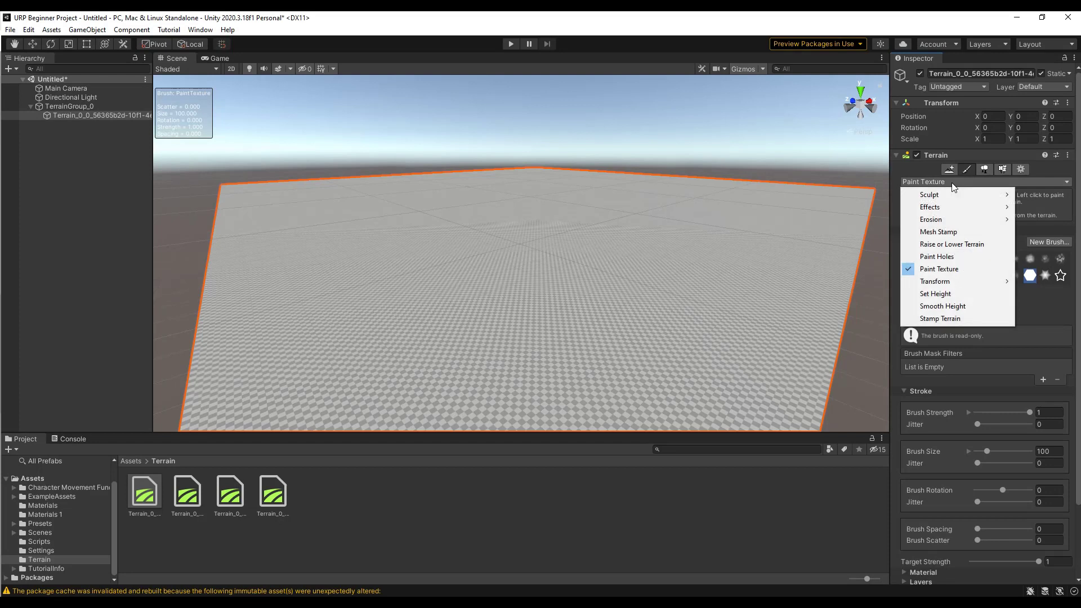
pyautogui.moveTo(942, 195)
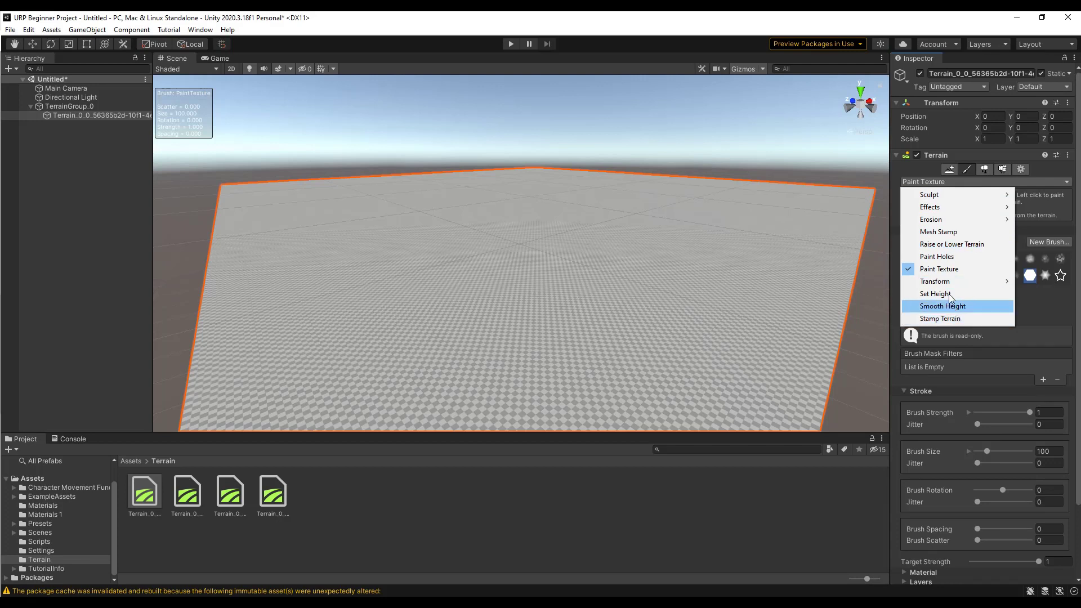
pyautogui.moveTo(950, 284)
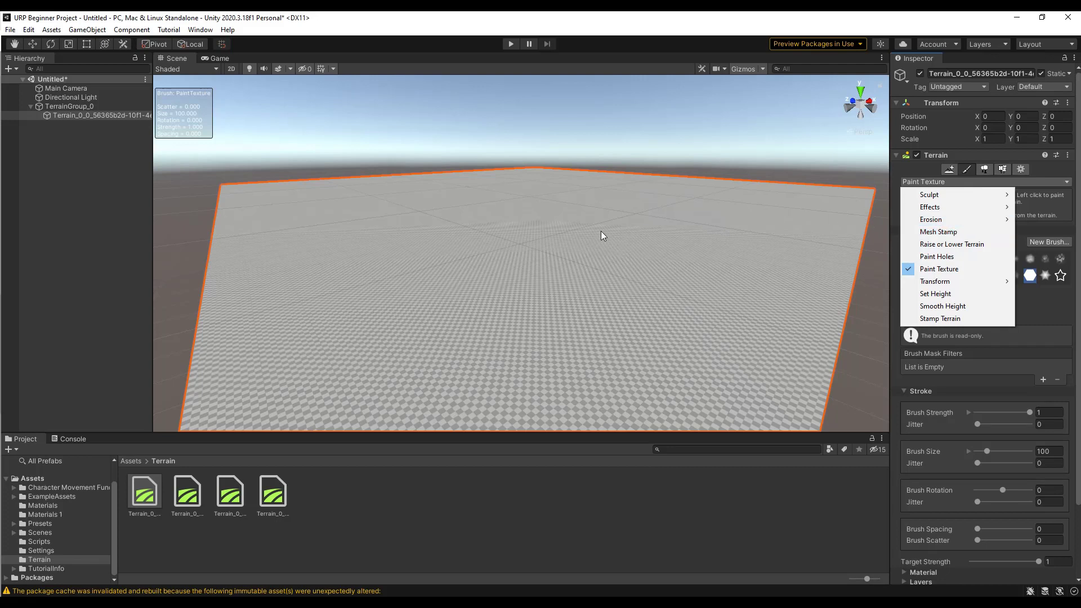
pyautogui.click(929, 245)
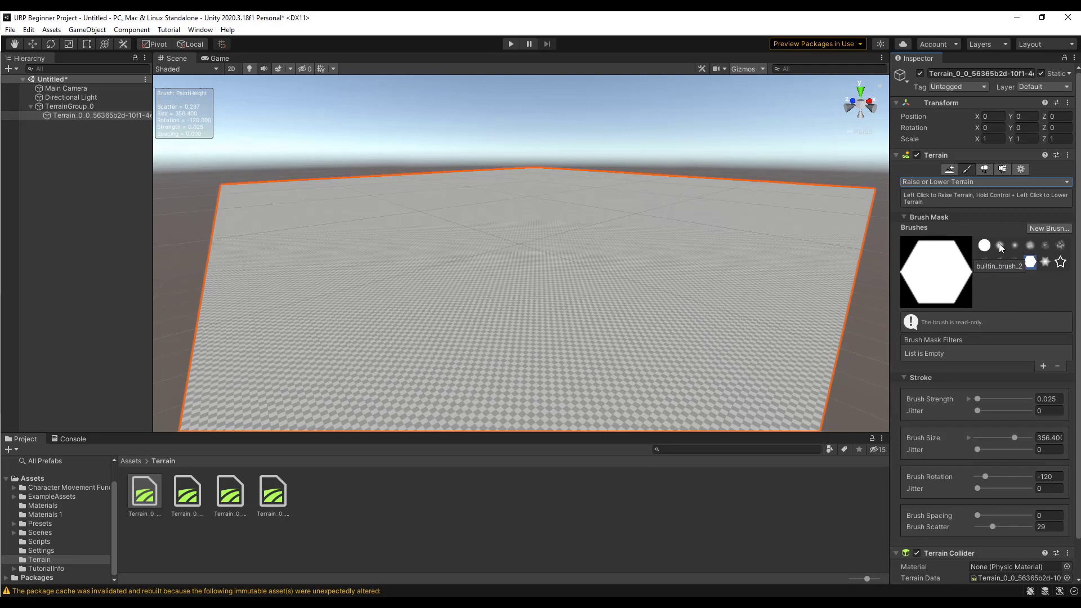
pyautogui.click(984, 246)
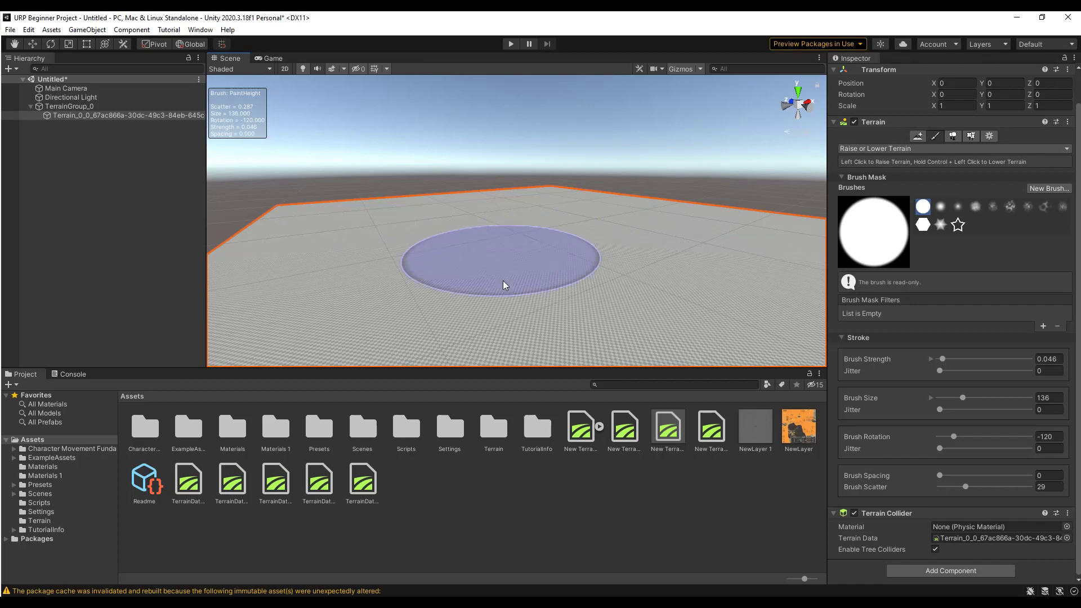
# Step: Check the terrain height field in the Terrain Toolbox's new-terrain settings and close the toolbox
pyautogui.keyDown('alt'); pyautogui.moveTo(509, 261); pyautogui.dragTo(518, 258); pyautogui.keyUp('alt')
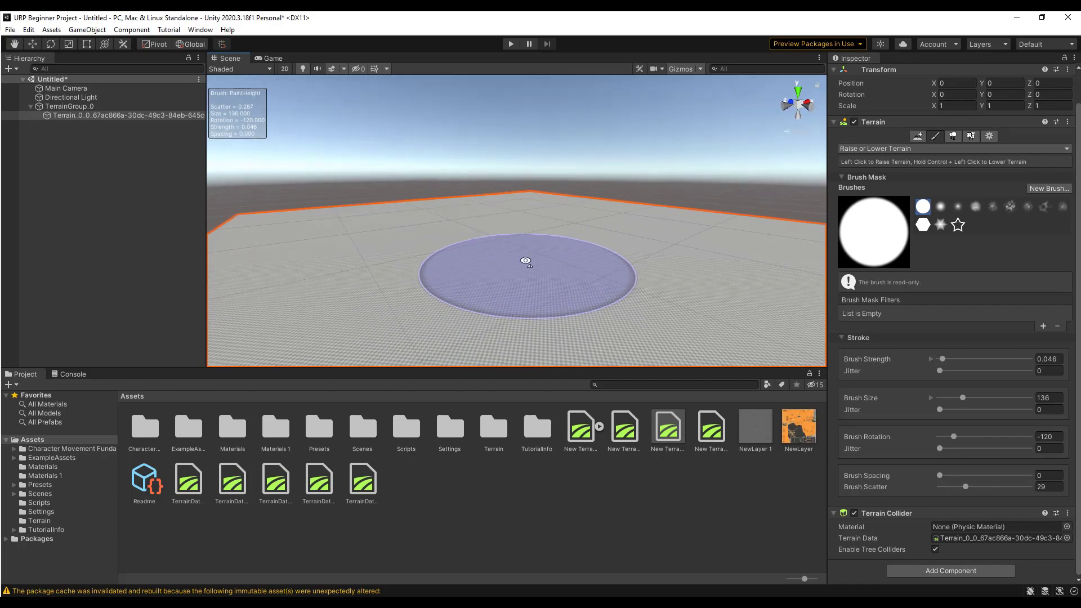
pyautogui.click(200, 29)
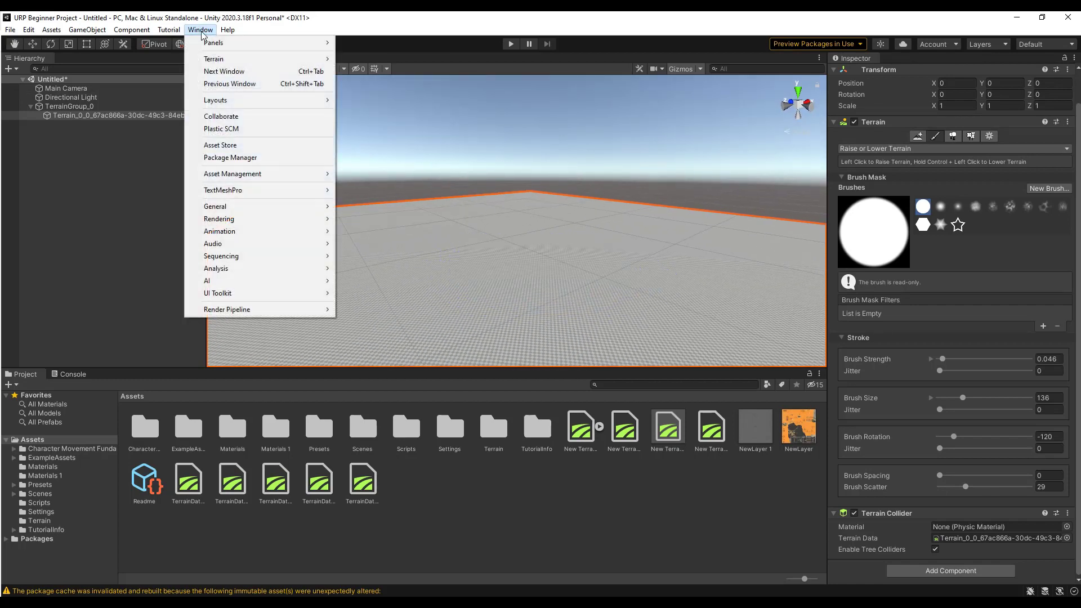
pyautogui.moveTo(227, 59)
pyautogui.click(374, 60)
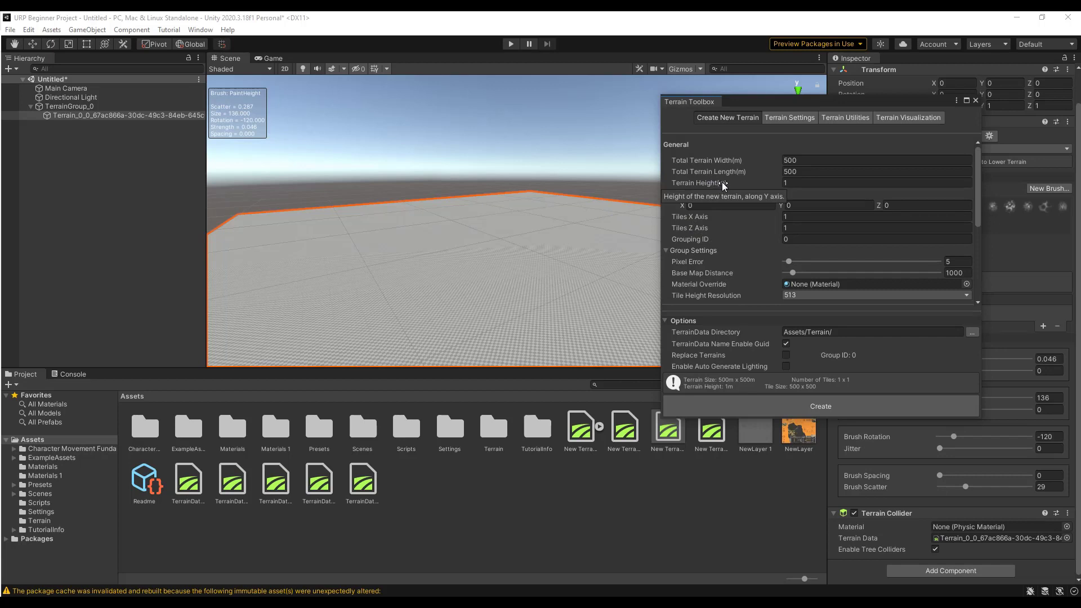
pyautogui.click(976, 100)
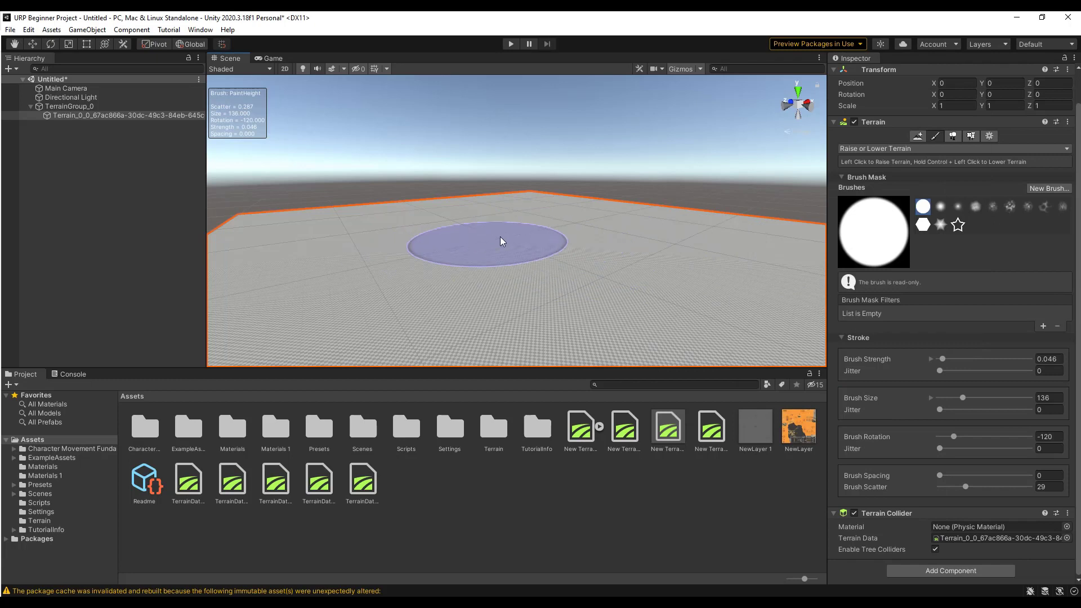
# Step: Set the brush strength to 0.157 and change the terrain's height to 75 in its mesh resolution settings
pyautogui.press('a')
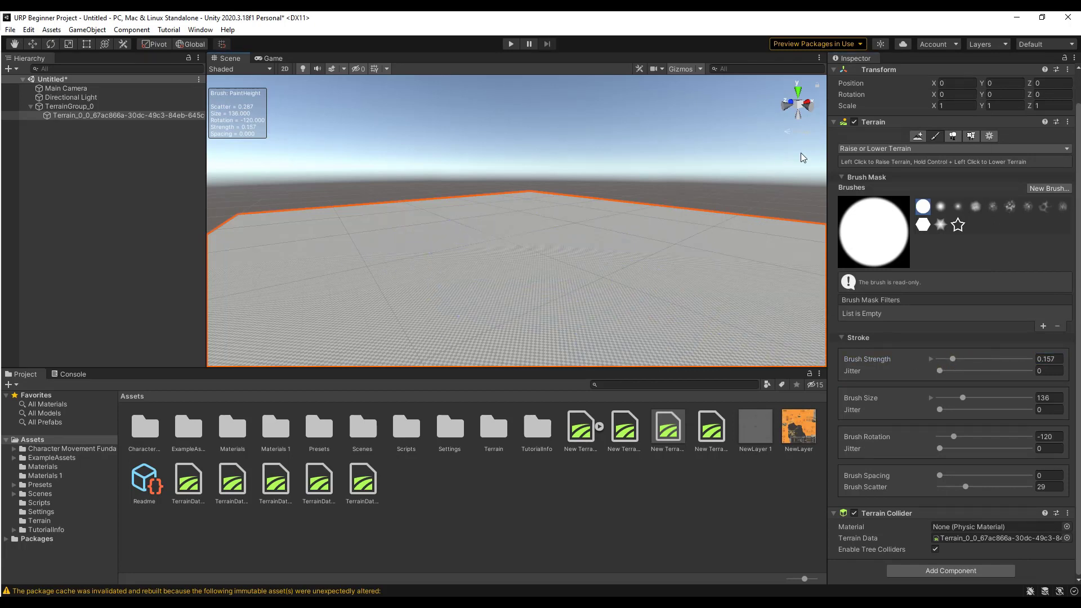
pyautogui.click(989, 136)
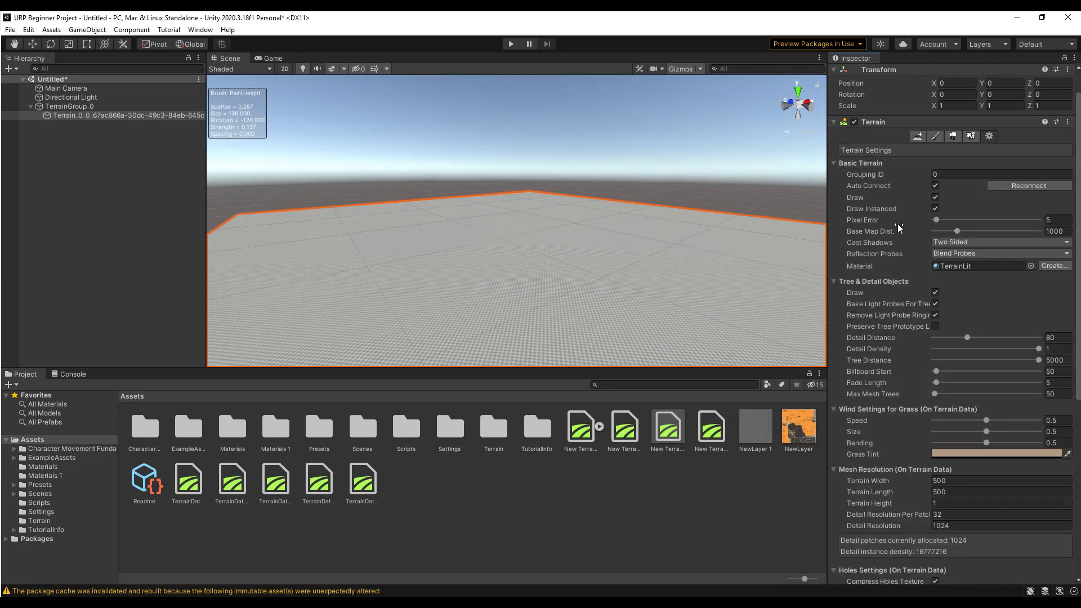
pyautogui.scroll(-3, 900, 245)
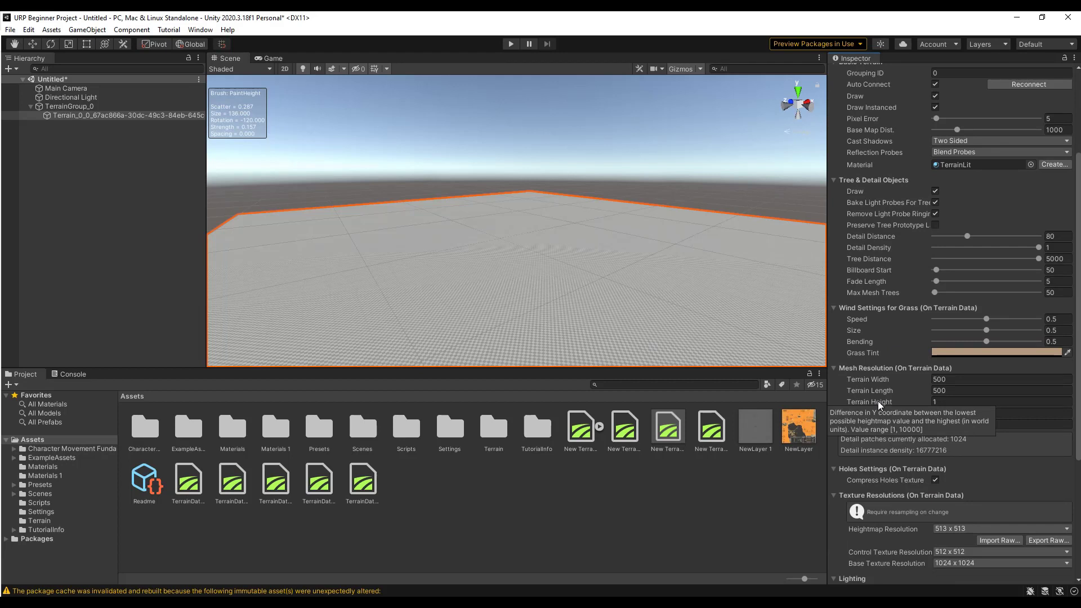
pyautogui.click(935, 402)
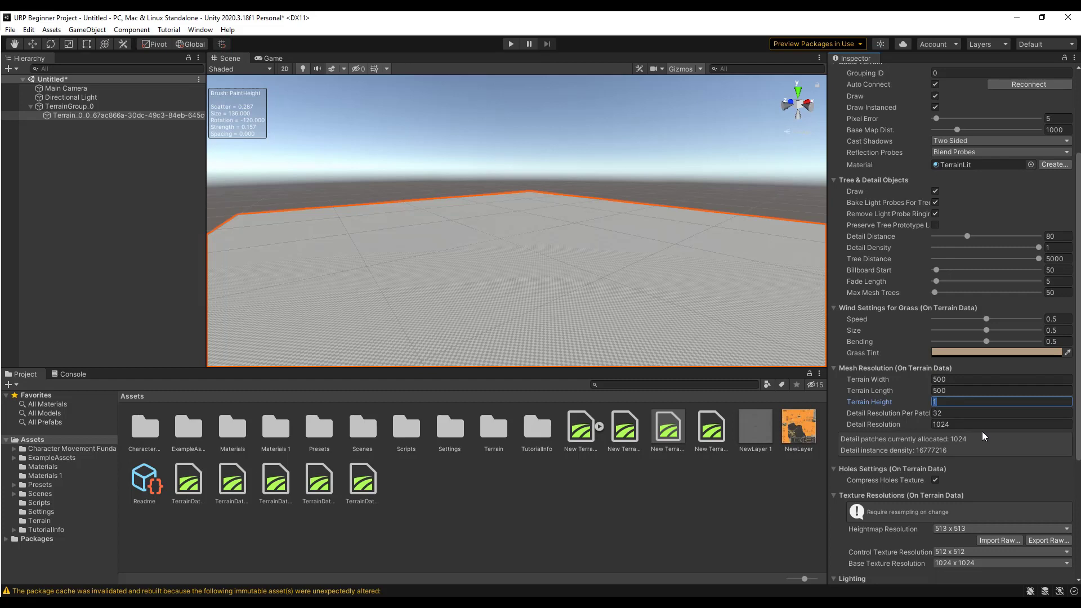
pyautogui.write('75')
pyautogui.press('Return')
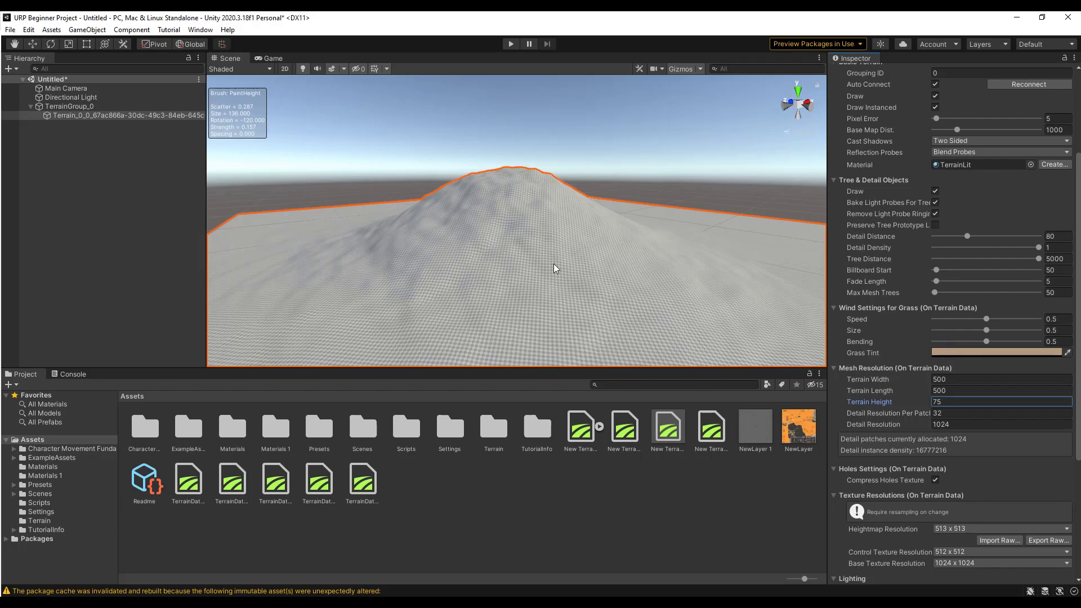
# Step: Raise the ground around the central hill and across the terrain with the size 136 round brush using Raise or Lower Terrain
pyautogui.keyDown('alt'); pyautogui.moveTo(554, 269); pyautogui.dragTo(527, 282); pyautogui.keyUp('alt')
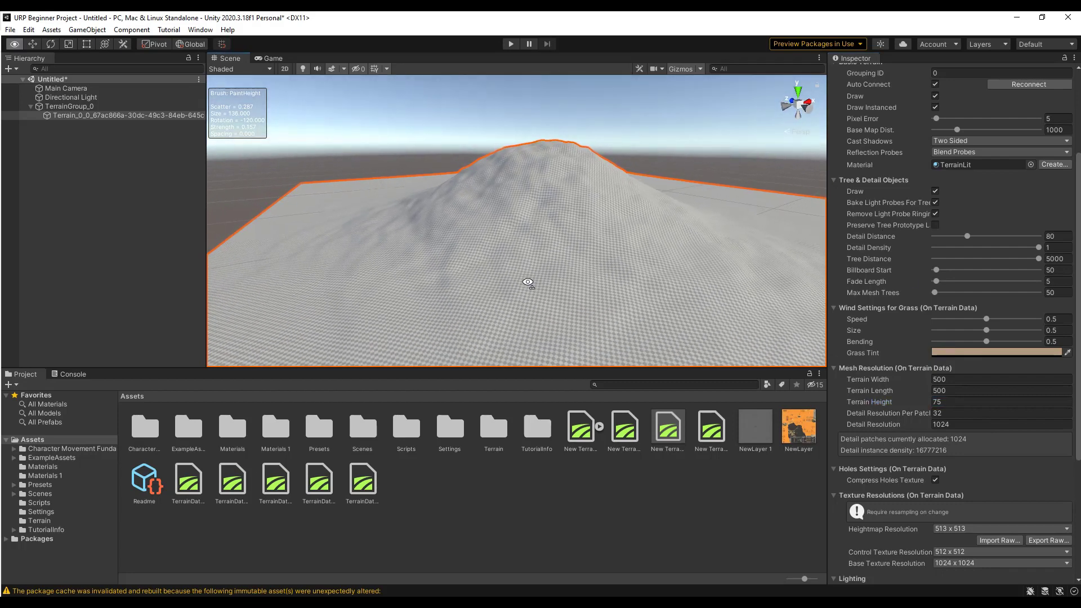
pyautogui.scroll(5, 904, 217)
pyautogui.click(918, 169)
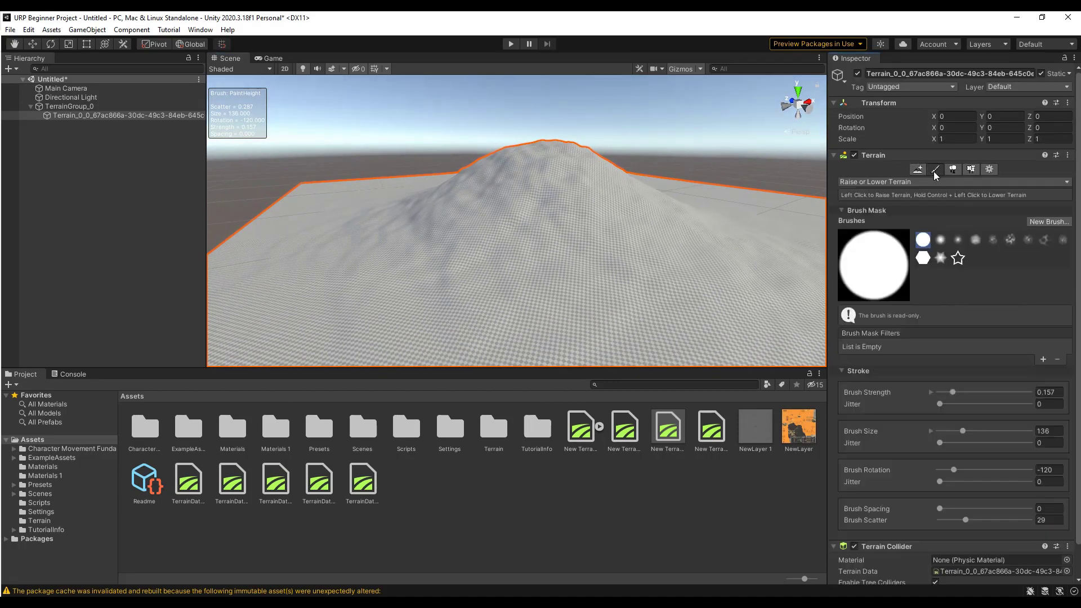
pyautogui.moveTo(587, 163)
pyautogui.mouseDown()
pyautogui.moveTo(673, 201)
pyautogui.moveTo(623, 246)
pyautogui.moveTo(630, 255)
pyautogui.moveTo(559, 252)
pyautogui.moveTo(569, 268)
pyautogui.moveTo(606, 236)
pyautogui.mouseUp()
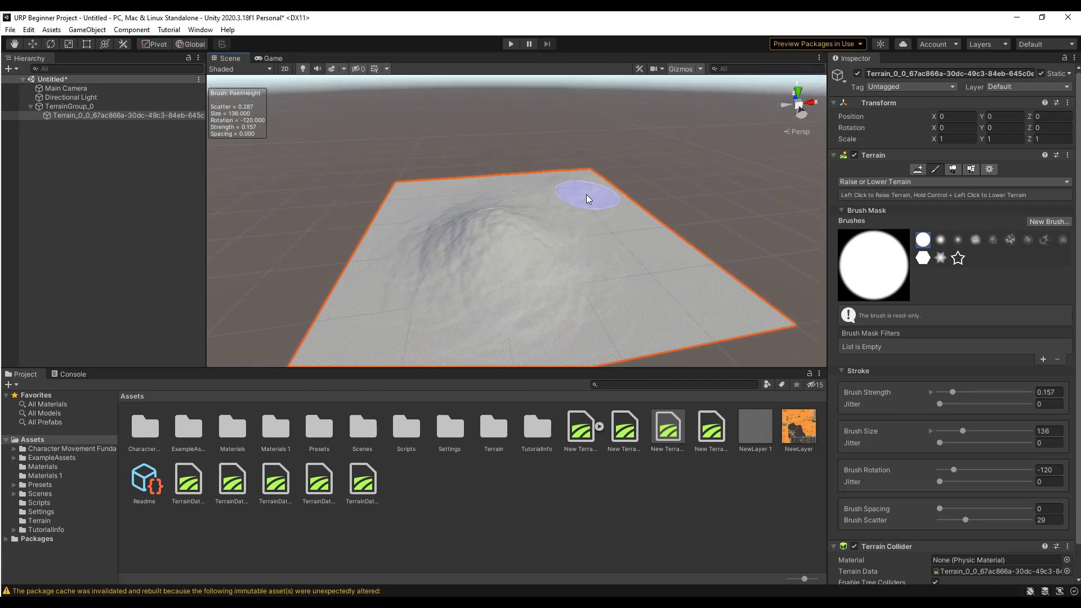
pyautogui.moveTo(586, 195)
pyautogui.mouseDown()
pyautogui.moveTo(658, 283)
pyautogui.moveTo(579, 304)
pyautogui.moveTo(416, 304)
pyautogui.moveTo(412, 261)
pyautogui.moveTo(438, 198)
pyautogui.moveTo(488, 193)
pyautogui.moveTo(542, 199)
pyautogui.moveTo(431, 217)
pyautogui.moveTo(466, 241)
pyautogui.moveTo(438, 272)
pyautogui.moveTo(408, 278)
pyautogui.moveTo(440, 294)
pyautogui.moveTo(523, 275)
pyautogui.moveTo(537, 263)
pyautogui.moveTo(513, 217)
pyautogui.moveTo(631, 233)
pyautogui.moveTo(554, 293)
pyautogui.moveTo(545, 263)
pyautogui.mouseUp()
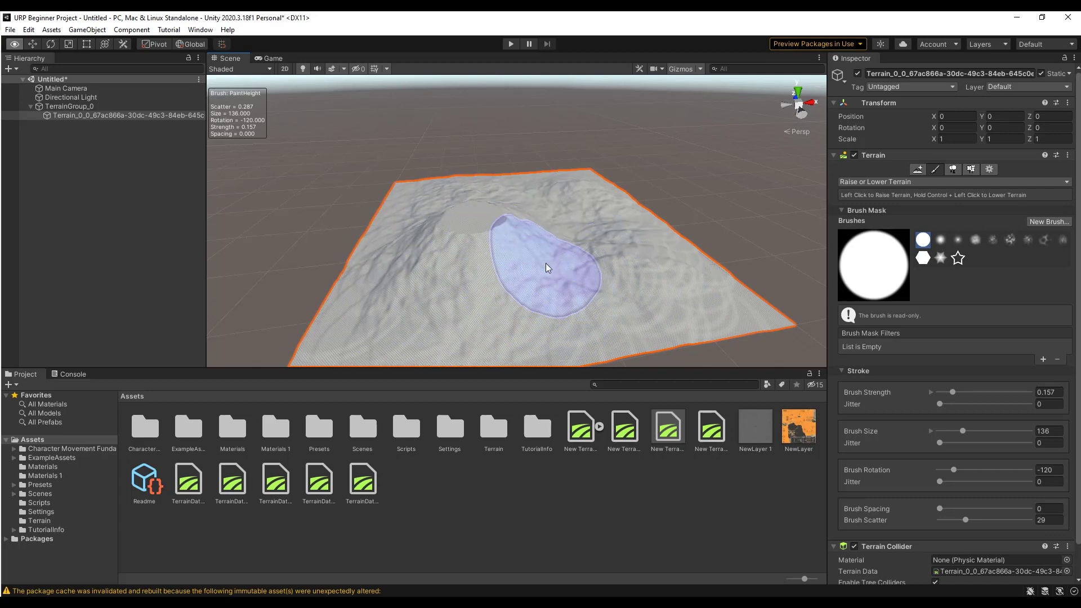
# Step: Increase the Terrain Height value further in the selected terrain's mesh resolution settings
pyautogui.moveTo(546, 262)
pyautogui.mouseDown(button='right')
pyautogui.moveTo(528, 272)
pyautogui.moveTo(492, 219)
pyautogui.moveTo(430, 189)
pyautogui.moveTo(459, 188)
pyautogui.moveTo(484, 217)
pyautogui.moveTo(468, 222)
pyautogui.moveTo(495, 224)
pyautogui.mouseUp(button='right')
pyautogui.press('w')
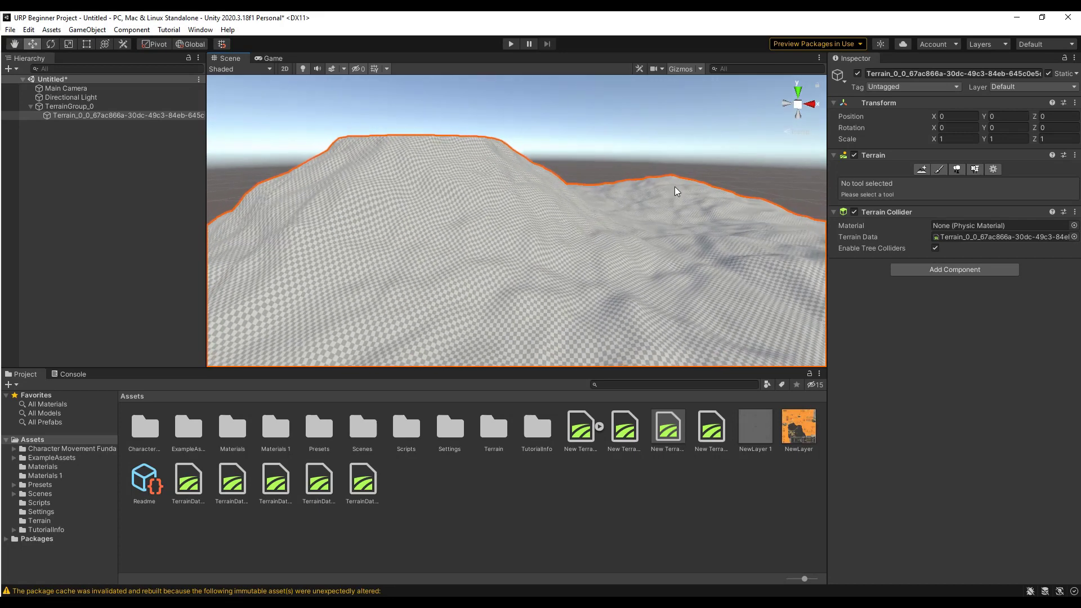
pyautogui.click(994, 169)
pyautogui.scroll(-3, 984, 386)
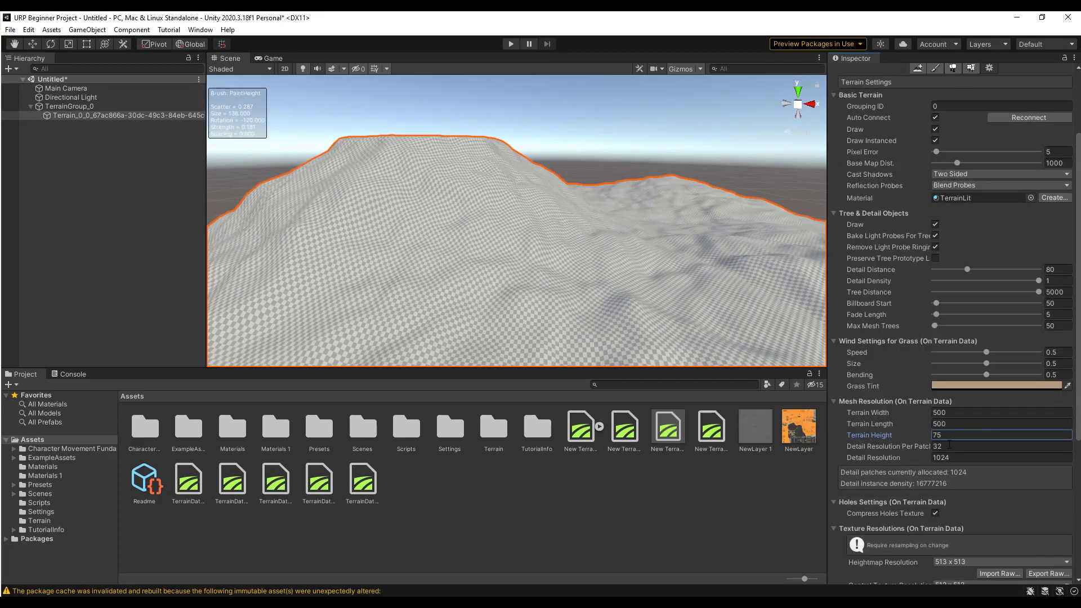
pyautogui.write('0')
pyautogui.press('Return')
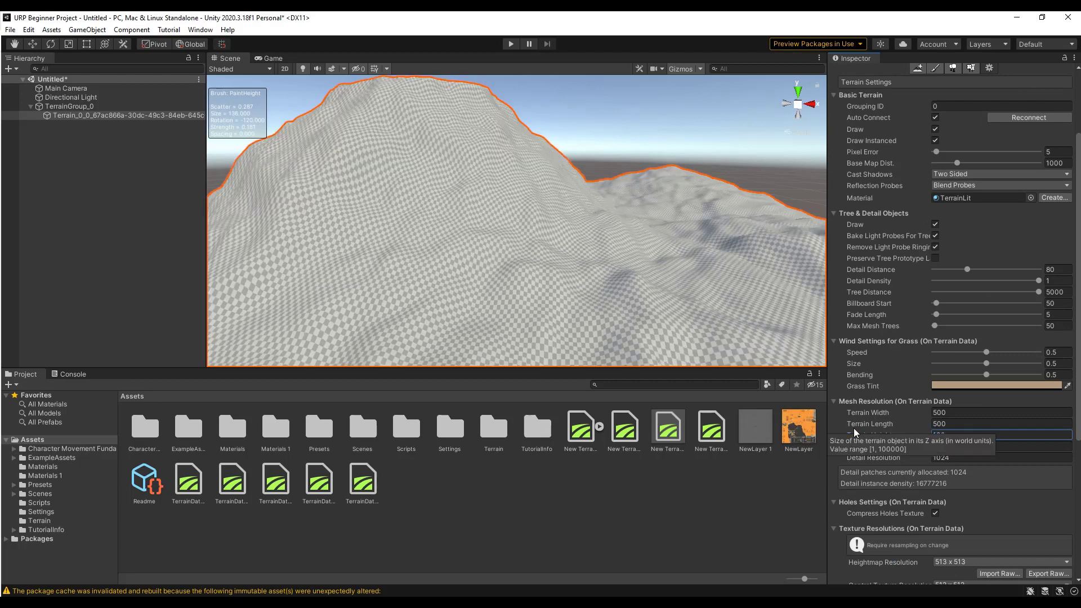
# Step: Lower all the sculpted hills back to flat ground with the Raise or Lower Terrain brush
pyautogui.moveTo(362, 188)
pyautogui.keyDown('alt'); pyautogui.mouseDown()
pyautogui.moveTo(525, 235)
pyautogui.moveTo(496, 313)
pyautogui.moveTo(518, 276)
pyautogui.moveTo(542, 277)
pyautogui.moveTo(515, 236)
pyautogui.mouseUp(); pyautogui.keyUp('alt')
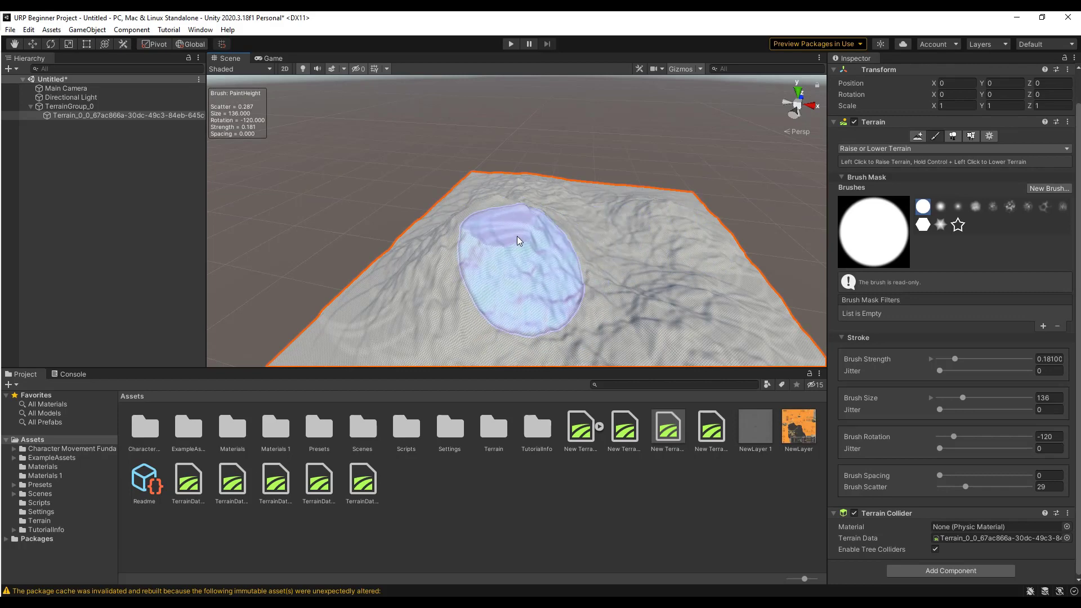
pyautogui.moveTo(484, 249)
pyautogui.keyDown('ctrl'); pyautogui.mouseDown()
pyautogui.moveTo(581, 245)
pyautogui.moveTo(597, 229)
pyautogui.moveTo(546, 232)
pyautogui.moveTo(525, 247)
pyautogui.moveTo(539, 214)
pyautogui.moveTo(569, 194)
pyautogui.mouseUp(); pyautogui.keyUp('ctrl')
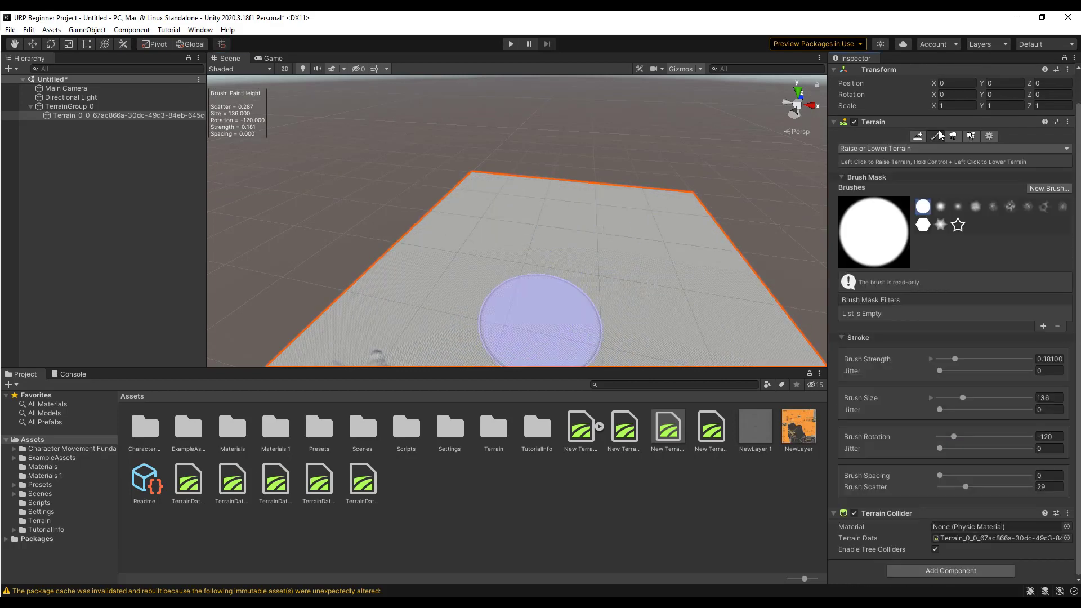
pyautogui.moveTo(519, 318)
pyautogui.mouseDown()
pyautogui.moveTo(472, 295)
pyautogui.moveTo(488, 288)
pyautogui.moveTo(393, 303)
pyautogui.moveTo(405, 285)
pyautogui.moveTo(387, 257)
pyautogui.moveTo(365, 300)
pyautogui.moveTo(312, 319)
pyautogui.mouseUp()
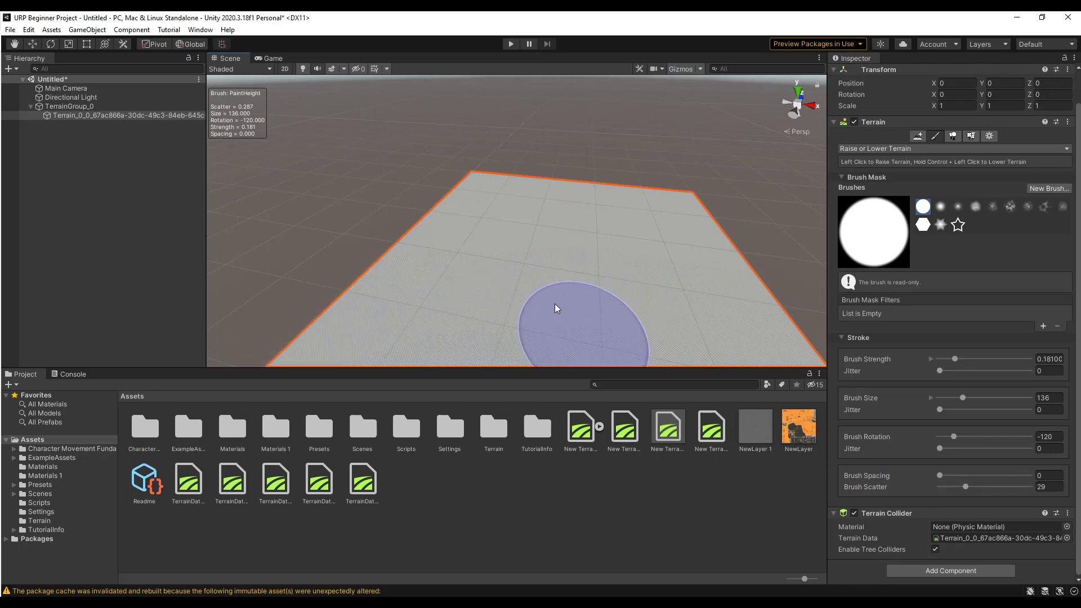
pyautogui.moveTo(557, 304)
pyautogui.keyDown('alt'); pyautogui.mouseDown()
pyautogui.moveTo(565, 334)
pyautogui.moveTo(555, 314)
pyautogui.moveTo(617, 319)
pyautogui.moveTo(708, 295)
pyautogui.mouseUp(); pyautogui.keyUp('alt')
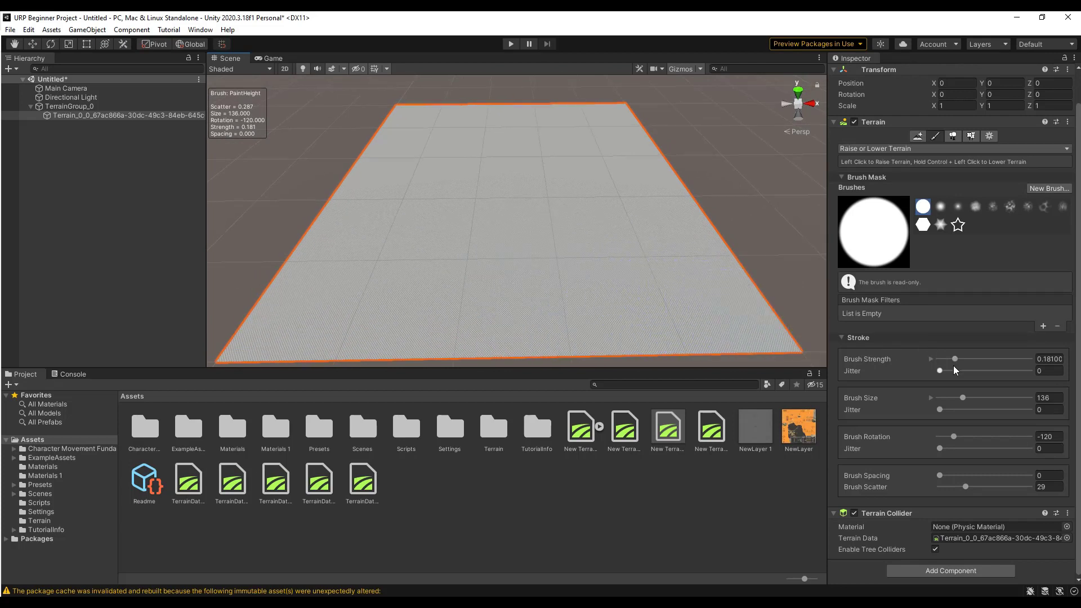
# Step: Raise hills in one far corner with the soft round brush, then paint along the far edge with the solid round brush
pyautogui.click(941, 207)
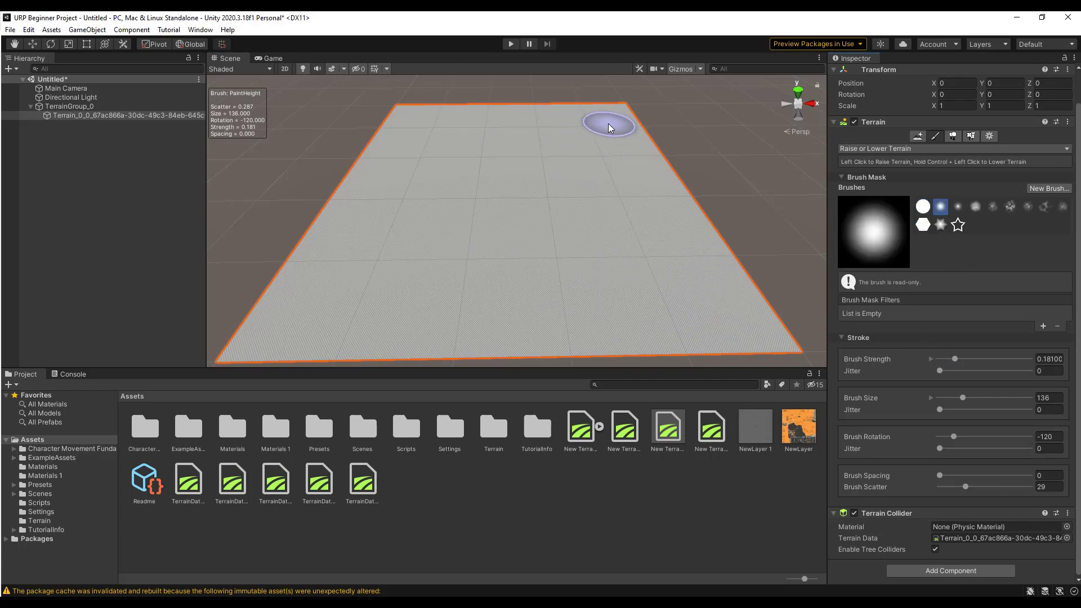
pyautogui.moveTo(616, 113)
pyautogui.mouseDown()
pyautogui.moveTo(510, 121)
pyautogui.moveTo(635, 136)
pyautogui.moveTo(527, 137)
pyautogui.moveTo(632, 159)
pyautogui.mouseUp()
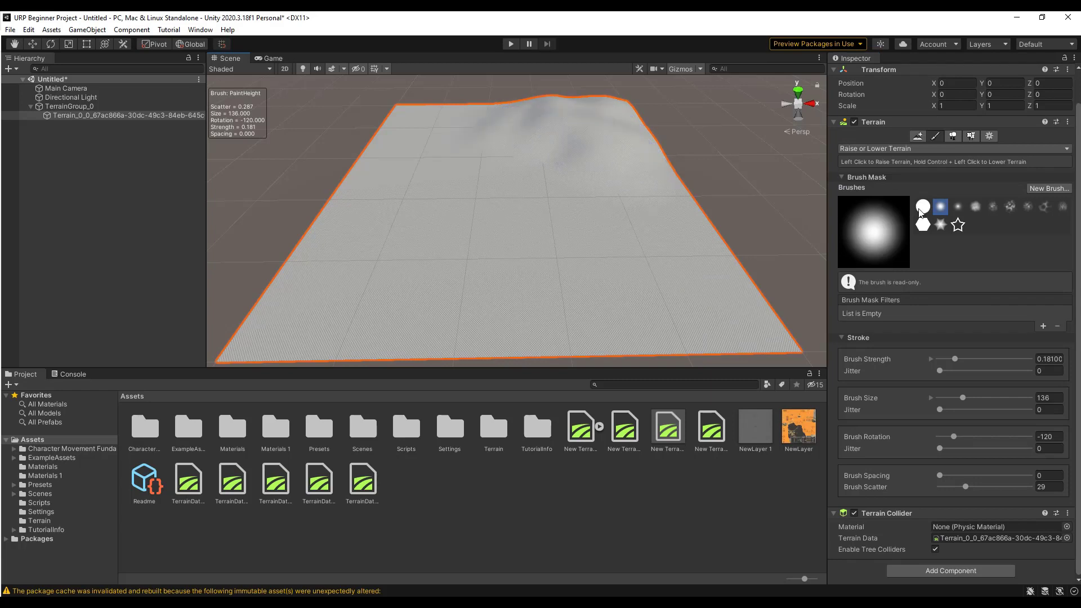
pyautogui.click(922, 208)
pyautogui.moveTo(404, 133)
pyautogui.mouseDown()
pyautogui.moveTo(426, 144)
pyautogui.moveTo(394, 158)
pyautogui.moveTo(408, 135)
pyautogui.moveTo(454, 184)
pyautogui.moveTo(472, 145)
pyautogui.moveTo(439, 127)
pyautogui.moveTo(411, 143)
pyautogui.moveTo(420, 118)
pyautogui.moveTo(406, 145)
pyautogui.mouseUp()
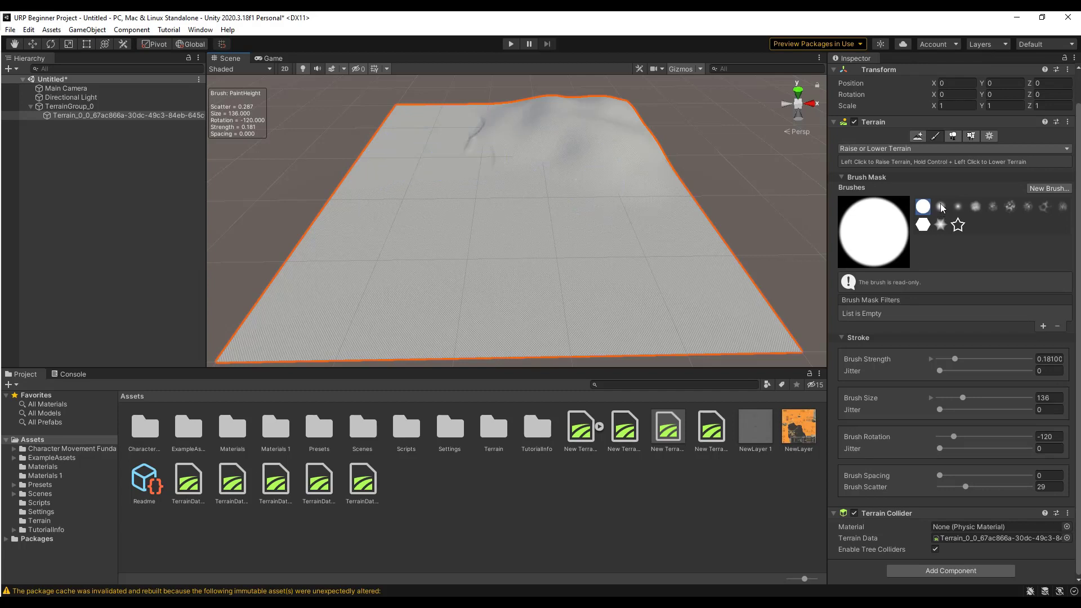
# Step: Raise uneven ground in the other far corner of the terrain with the cloudy, irregular brush
pyautogui.click(976, 207)
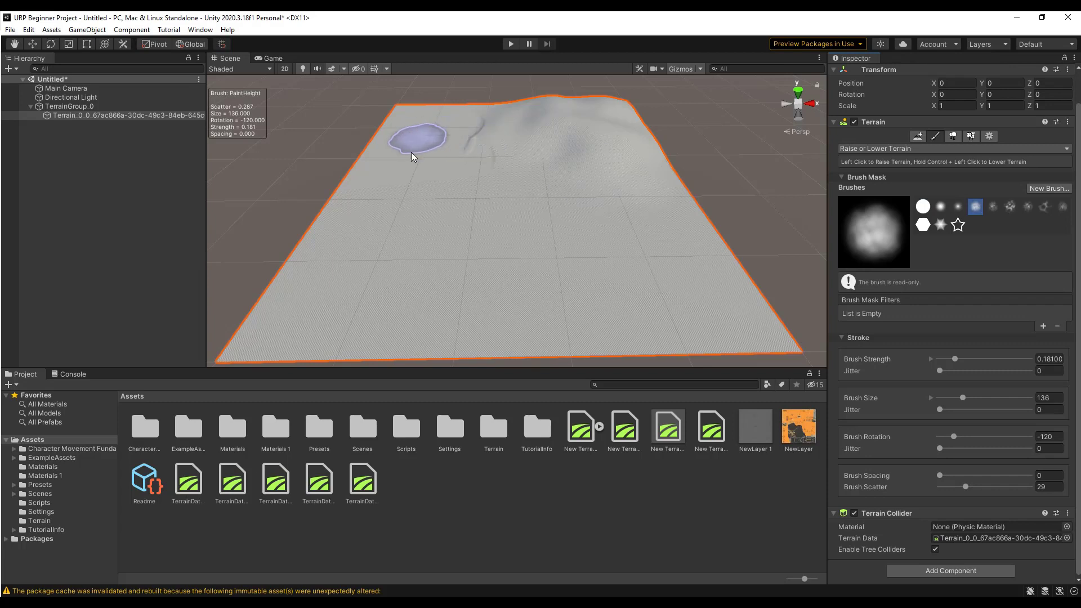
pyautogui.moveTo(373, 172)
pyautogui.mouseDown()
pyautogui.moveTo(411, 204)
pyautogui.moveTo(407, 181)
pyautogui.moveTo(386, 173)
pyautogui.mouseUp()
pyautogui.moveTo(386, 173)
pyautogui.mouseDown(button='right')
pyautogui.moveTo(357, 197)
pyautogui.moveTo(253, 154)
pyautogui.moveTo(293, 186)
pyautogui.mouseUp(button='right')
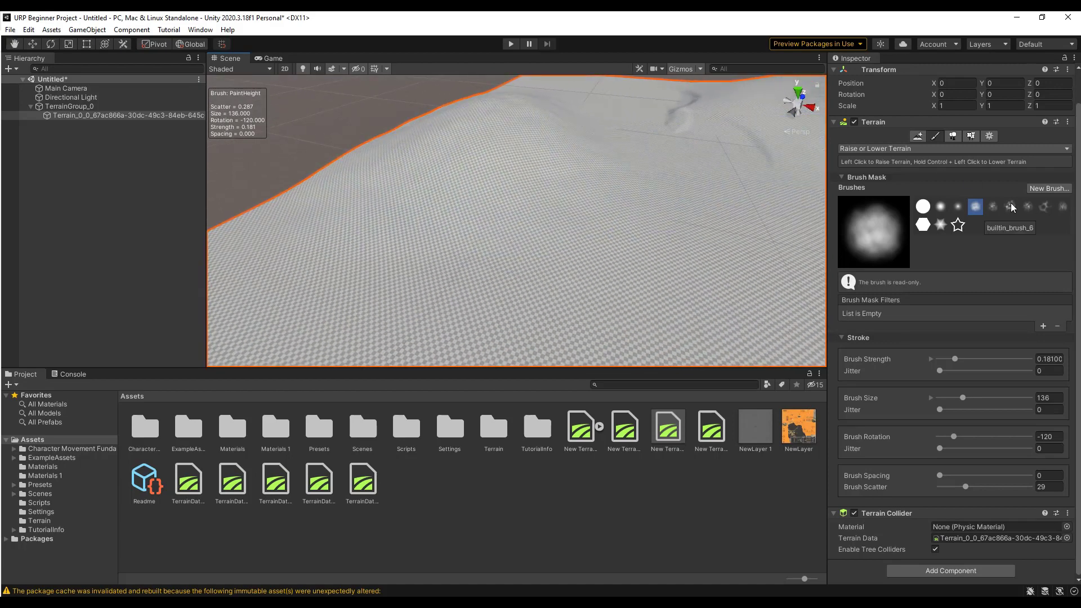
# Step: Roughen the far corner with the builtin_brush_6 brush, then raise a steep mountain there with the soft round brush at strength 1
pyautogui.click(1010, 206)
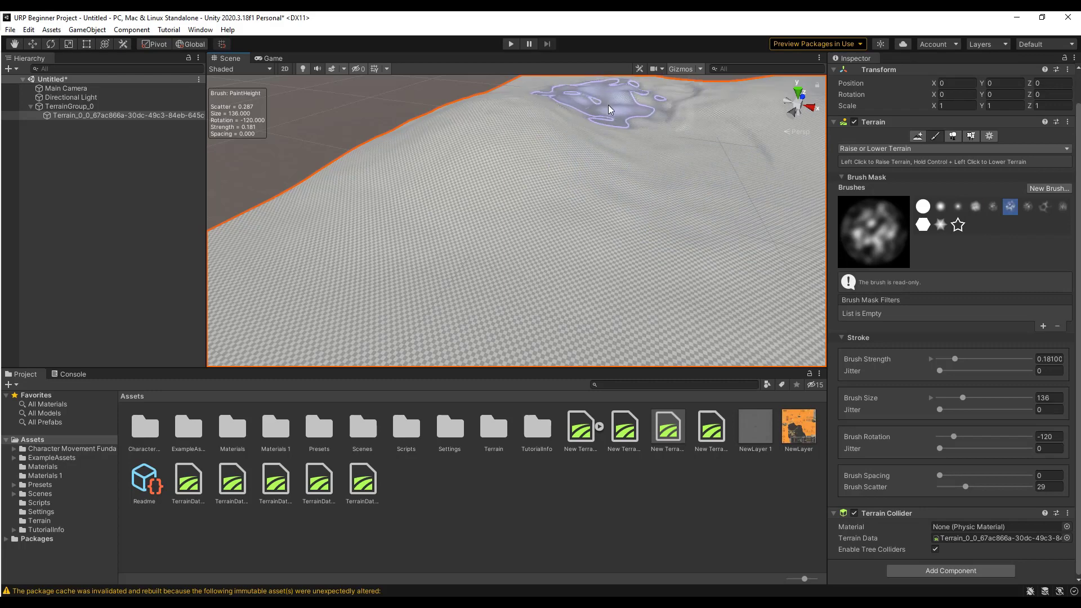
pyautogui.moveTo(608, 105)
pyautogui.mouseDown(button='right')
pyautogui.moveTo(653, 142)
pyautogui.moveTo(649, 204)
pyautogui.moveTo(719, 164)
pyautogui.moveTo(719, 181)
pyautogui.moveTo(630, 199)
pyautogui.moveTo(632, 183)
pyautogui.moveTo(608, 211)
pyautogui.moveTo(707, 258)
pyautogui.mouseUp(button='right')
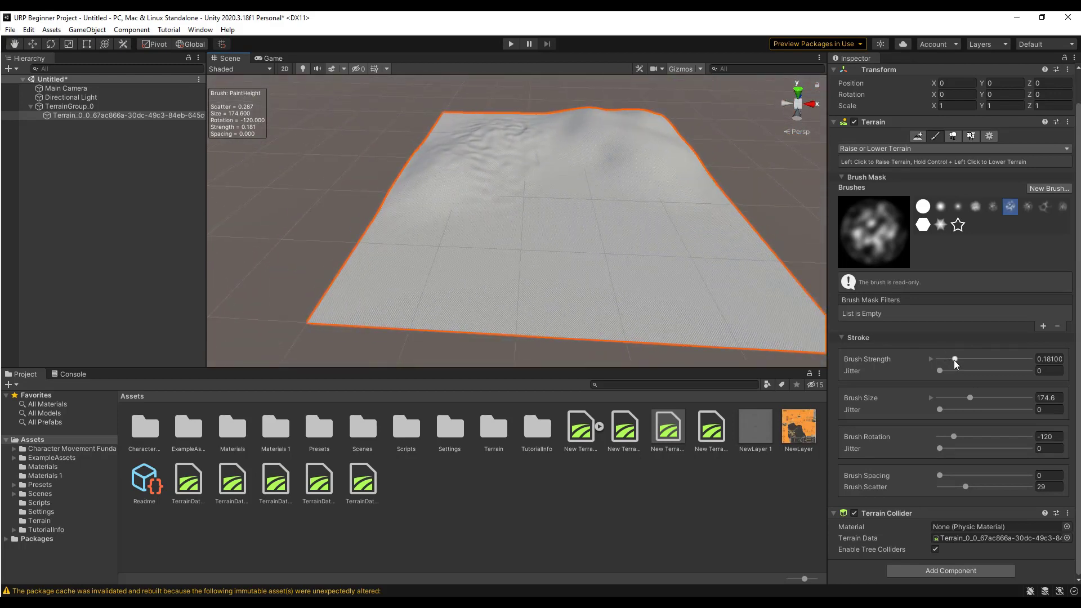
pyautogui.click(940, 207)
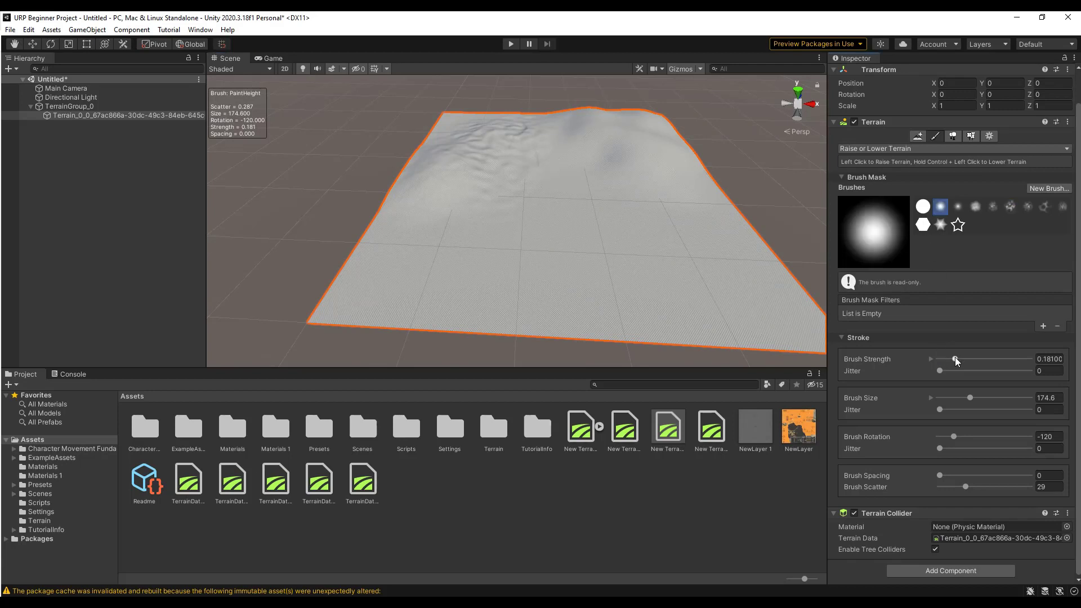
pyautogui.moveTo(955, 357); pyautogui.dragTo(968, 360)
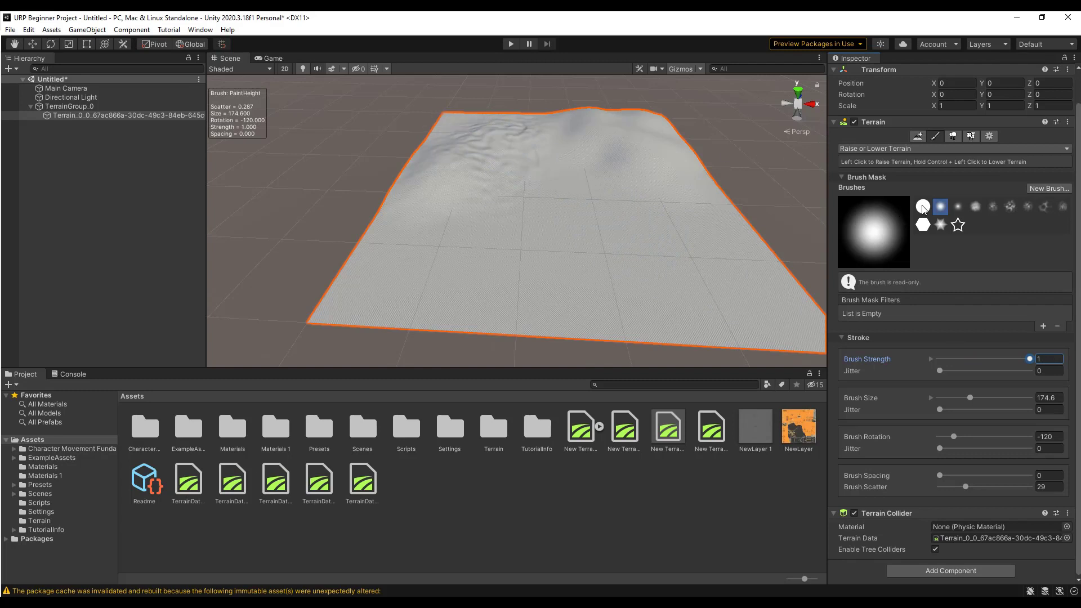
pyautogui.click(462, 121)
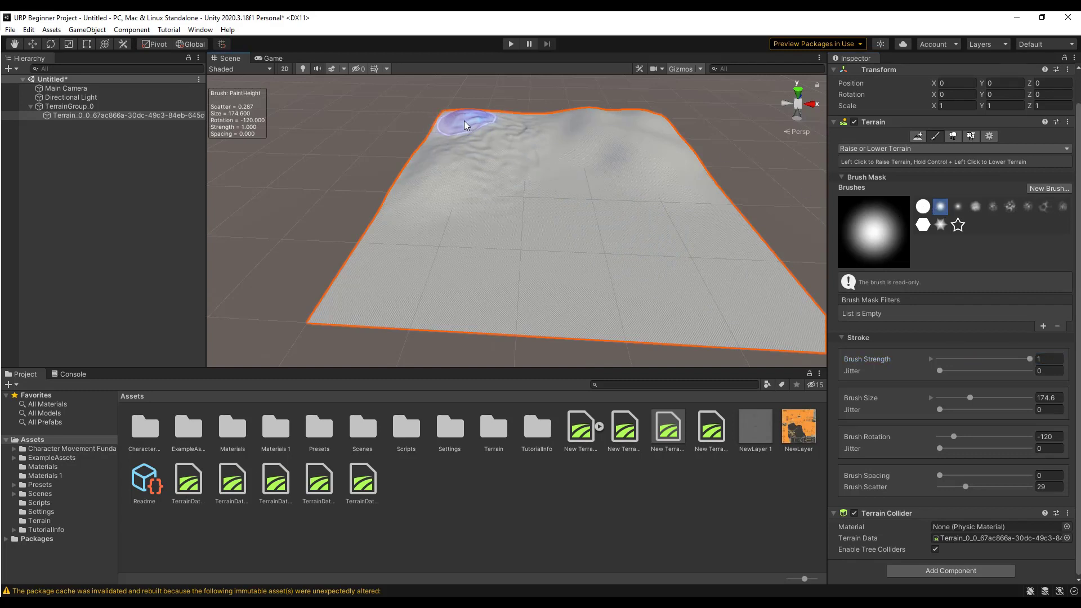
pyautogui.moveTo(466, 129)
pyautogui.mouseDown()
pyautogui.moveTo(490, 131)
pyautogui.moveTo(424, 155)
pyautogui.moveTo(407, 196)
pyautogui.mouseUp()
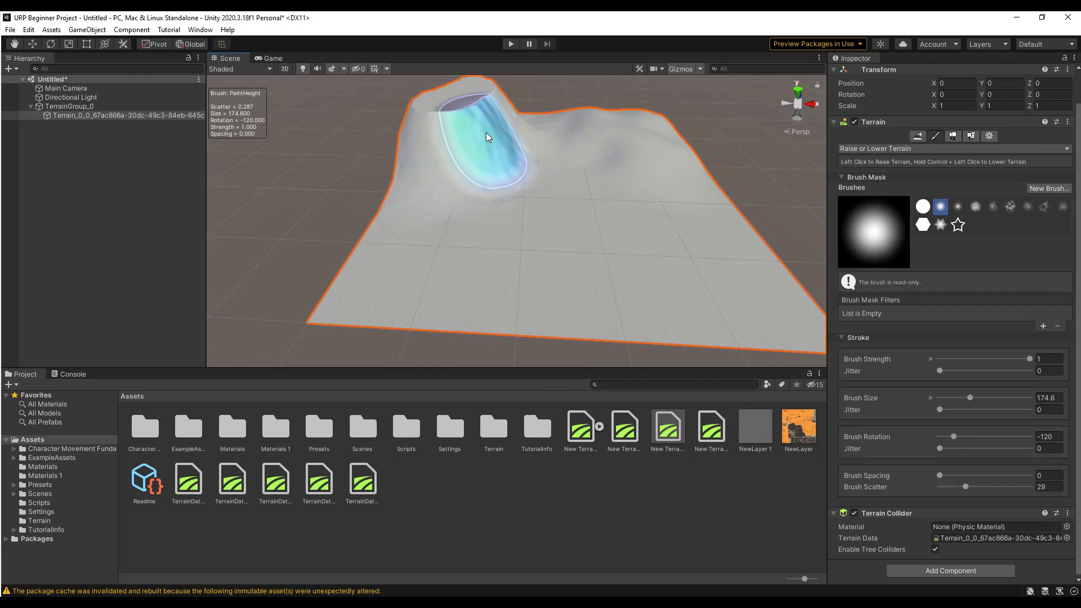
# Step: Paint gentle hills across the middle at brush strength 0.044, then reshape the corner mountain and side edge at strength 1
pyautogui.moveTo(1029, 359); pyautogui.dragTo(941, 362)
pyautogui.moveTo(450, 258)
pyautogui.mouseDown()
pyautogui.moveTo(528, 256)
pyautogui.moveTo(449, 251)
pyautogui.moveTo(562, 183)
pyautogui.moveTo(599, 196)
pyautogui.moveTo(562, 194)
pyautogui.moveTo(613, 204)
pyautogui.moveTo(541, 192)
pyautogui.moveTo(653, 261)
pyautogui.moveTo(623, 253)
pyautogui.mouseUp()
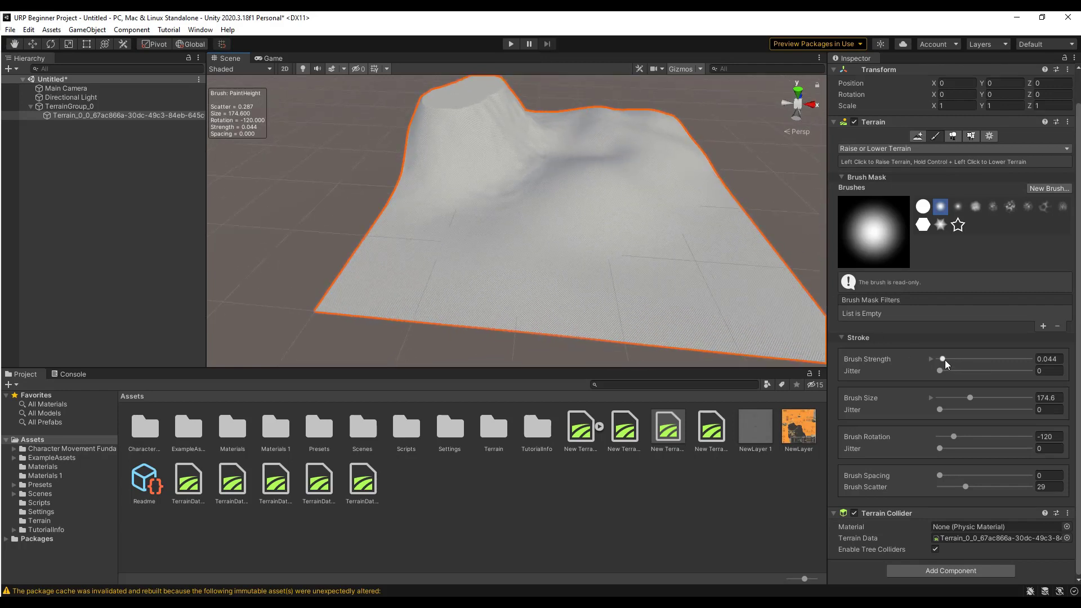
pyautogui.moveTo(944, 359); pyautogui.dragTo(1034, 363)
pyautogui.moveTo(434, 248)
pyautogui.mouseDown()
pyautogui.moveTo(413, 251)
pyautogui.moveTo(480, 232)
pyautogui.moveTo(457, 184)
pyautogui.moveTo(451, 131)
pyautogui.moveTo(488, 107)
pyautogui.moveTo(457, 95)
pyautogui.moveTo(495, 85)
pyautogui.moveTo(440, 114)
pyautogui.moveTo(507, 90)
pyautogui.moveTo(488, 107)
pyautogui.moveTo(586, 152)
pyautogui.mouseUp()
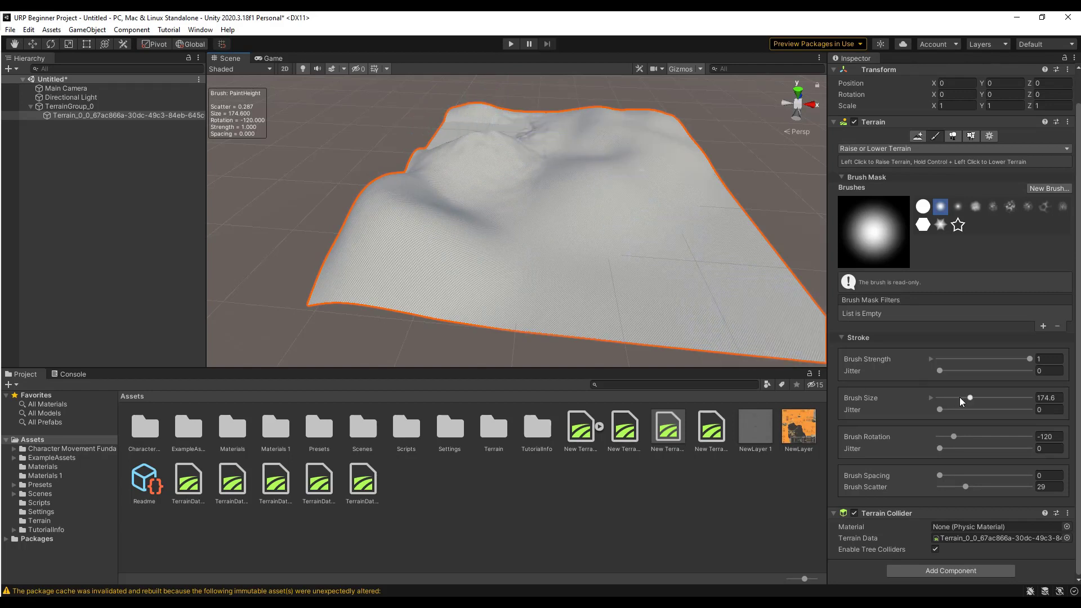
# Step: Reduce the brush size to about 38 and try raising small bumps on the flat ground
pyautogui.moveTo(668, 277)
pyautogui.keyDown('alt'); pyautogui.mouseDown()
pyautogui.moveTo(759, 295)
pyautogui.moveTo(724, 274)
pyautogui.moveTo(647, 280)
pyautogui.moveTo(627, 256)
pyautogui.moveTo(706, 265)
pyautogui.mouseUp(); pyautogui.keyUp('alt')
pyautogui.moveTo(970, 397)
pyautogui.mouseDown()
pyautogui.moveTo(980, 397)
pyautogui.moveTo(930, 397)
pyautogui.moveTo(1016, 400)
pyautogui.moveTo(946, 398)
pyautogui.mouseUp()
pyautogui.moveTo(532, 213)
pyautogui.mouseDown()
pyautogui.moveTo(592, 213)
pyautogui.moveTo(502, 212)
pyautogui.moveTo(637, 213)
pyautogui.moveTo(475, 218)
pyautogui.moveTo(734, 204)
pyautogui.moveTo(342, 200)
pyautogui.moveTo(723, 216)
pyautogui.moveTo(564, 202)
pyautogui.moveTo(680, 201)
pyautogui.moveTo(575, 205)
pyautogui.moveTo(599, 207)
pyautogui.mouseUp()
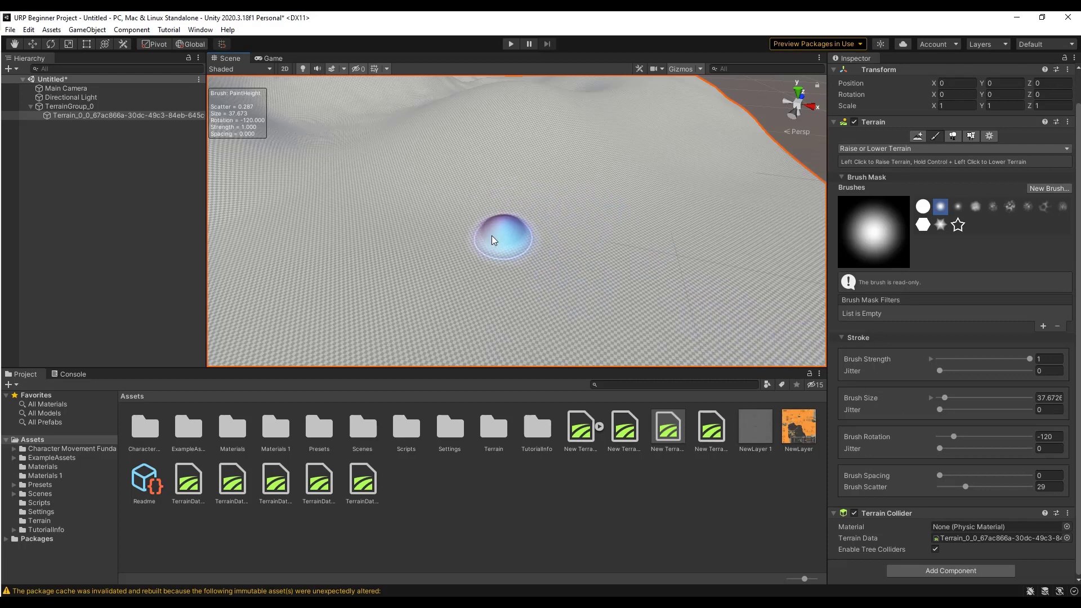
pyautogui.moveTo(492, 235); pyautogui.dragTo(654, 242)
# Step: Try a brush size jitter of 0.868 at brush size 102.616, then reduce the jitter to 0.013
pyautogui.moveTo(942, 410); pyautogui.dragTo(1018, 410)
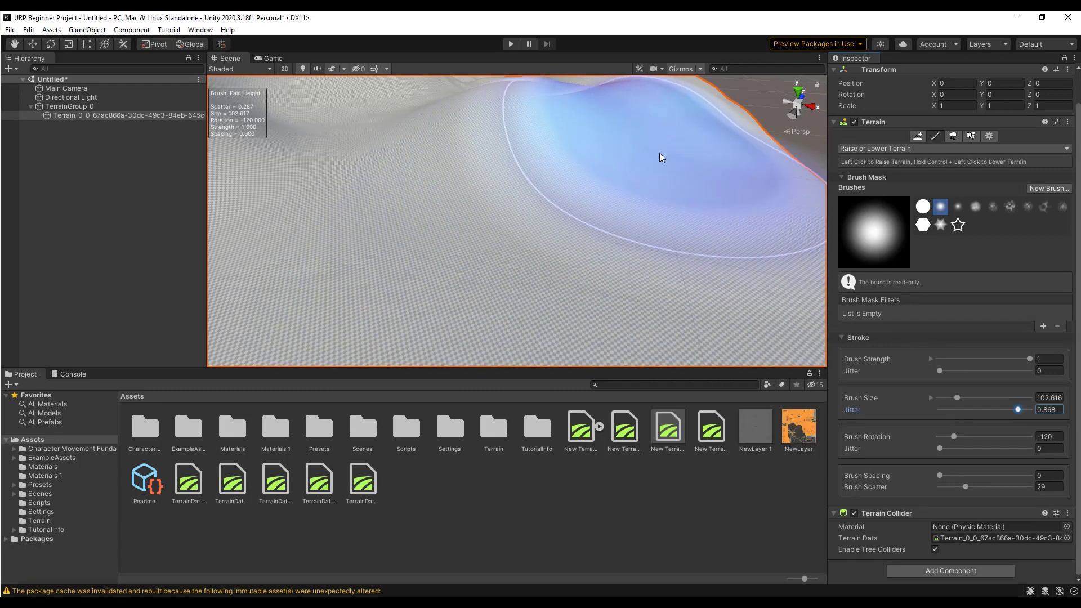
pyautogui.moveTo(1018, 410); pyautogui.dragTo(940, 409)
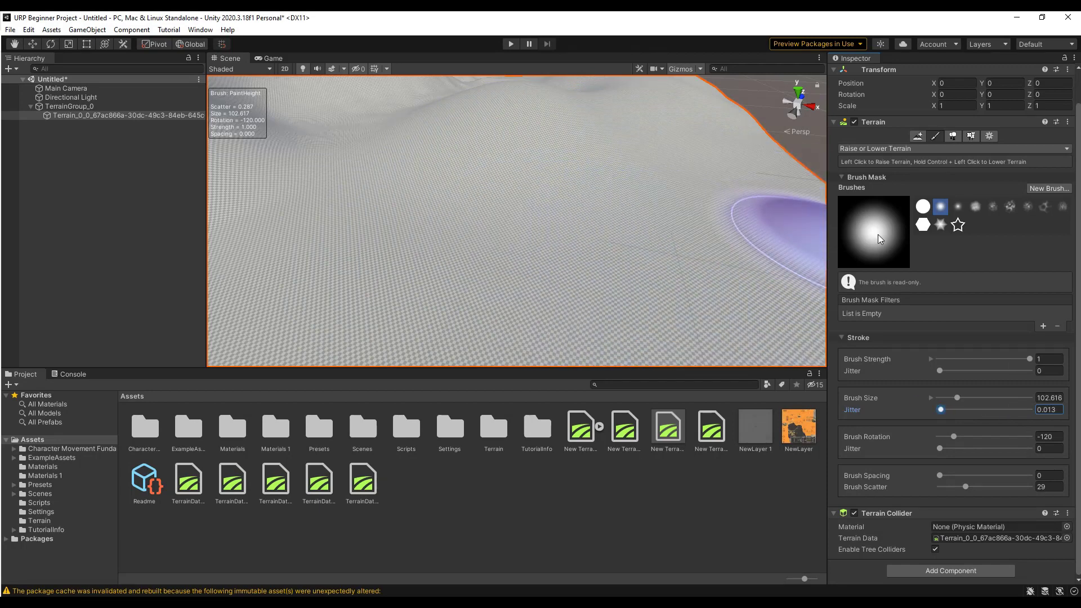
# Step: Choose the patchy builtin_brush_6 brush and rotate it interactively over the terrain to about -112 degrees
pyautogui.click(1009, 207)
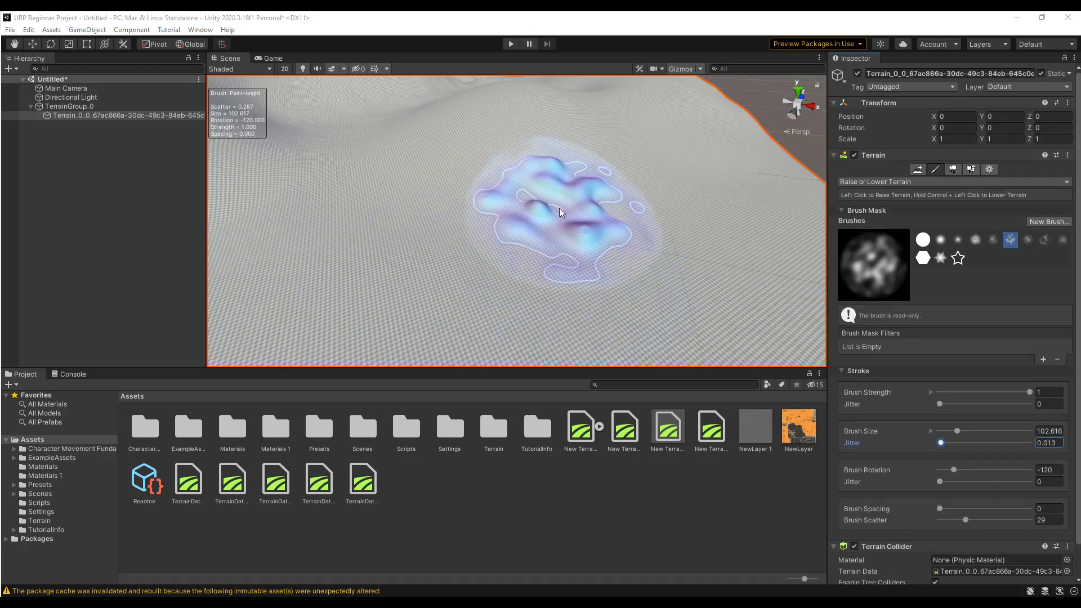
pyautogui.press('a')
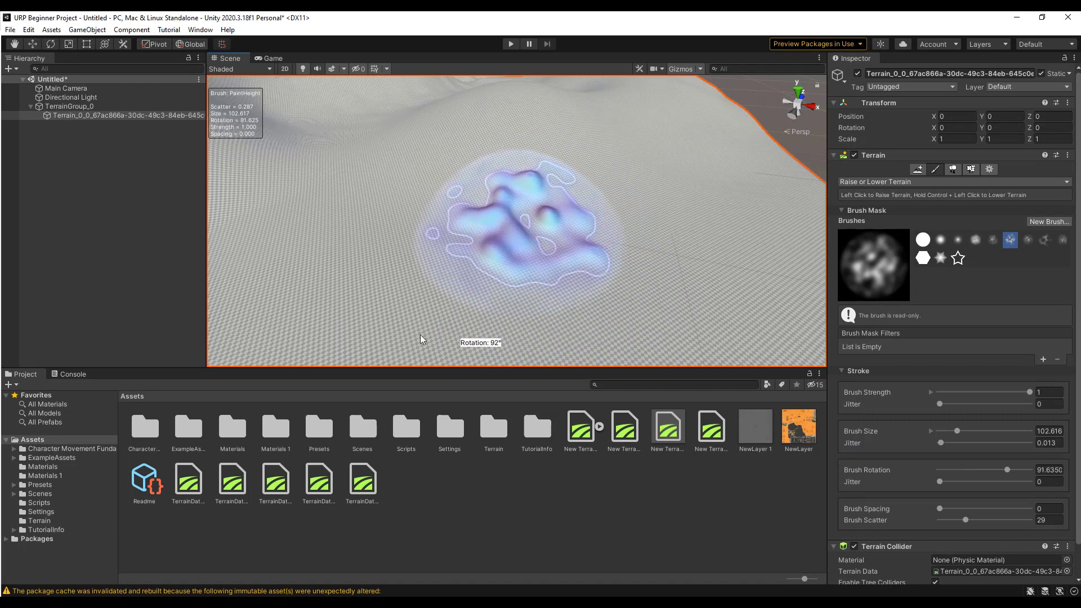
pyautogui.press('a')
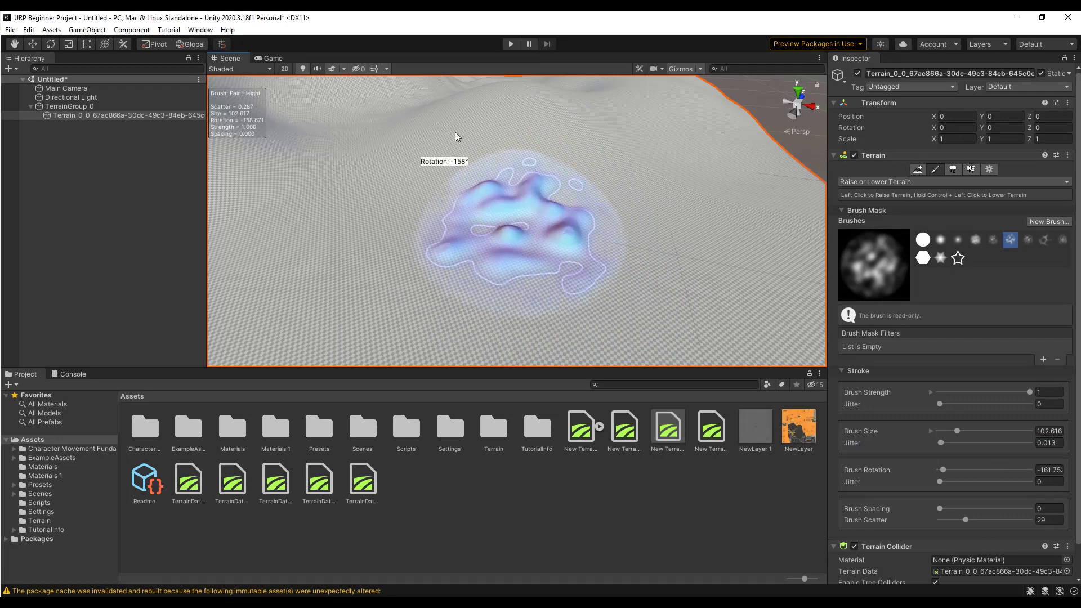
pyautogui.press('a')
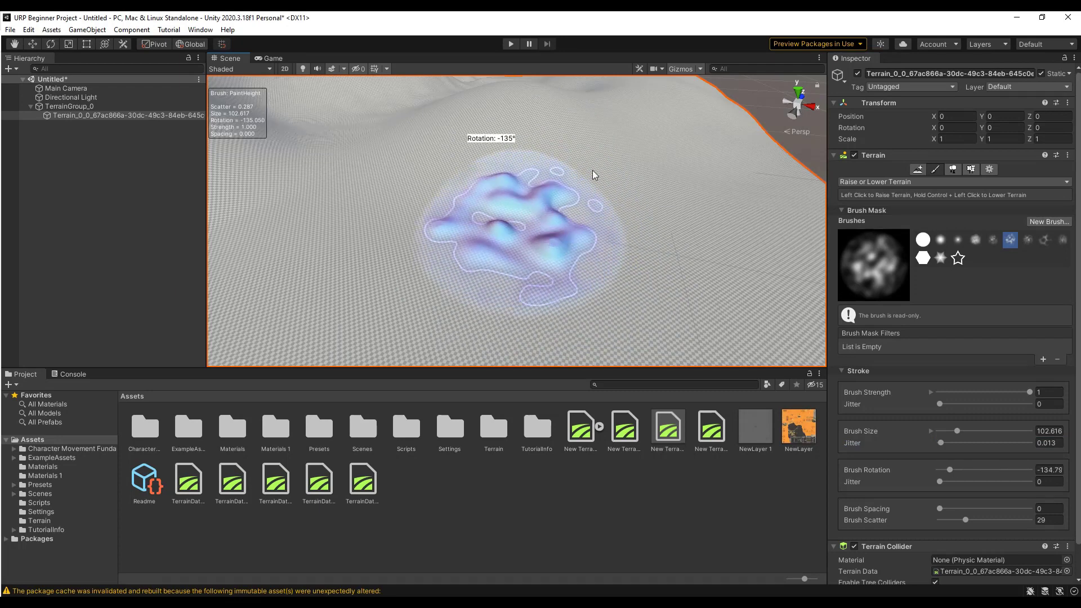
pyautogui.press('a')
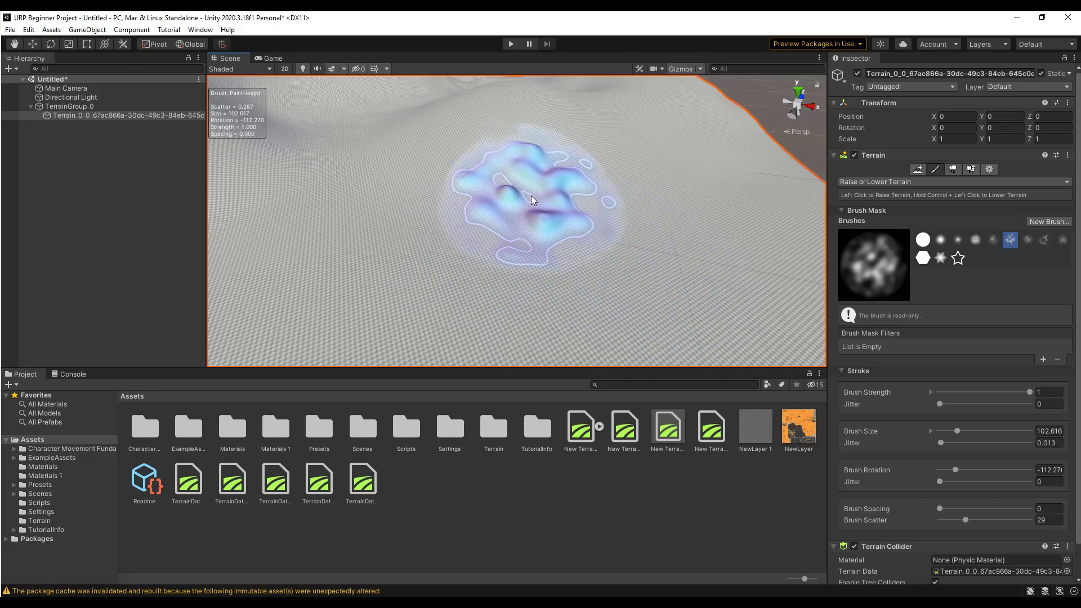
# Step: Adjust the brush strength interactively over the terrain to about 0.765, then set the brush spacing to 21
pyautogui.press('s')
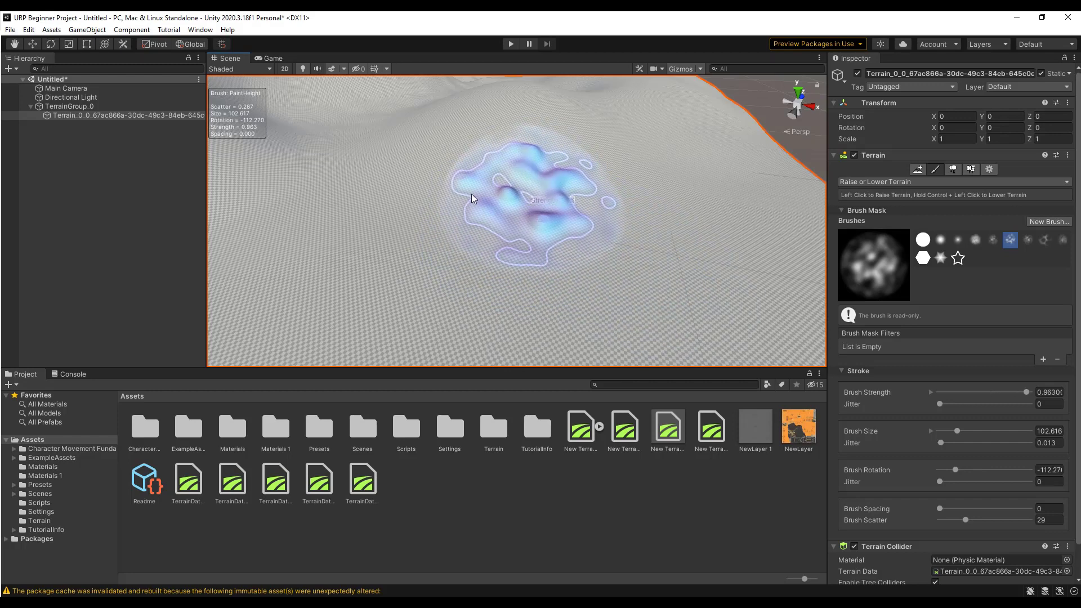
pyautogui.press('s')
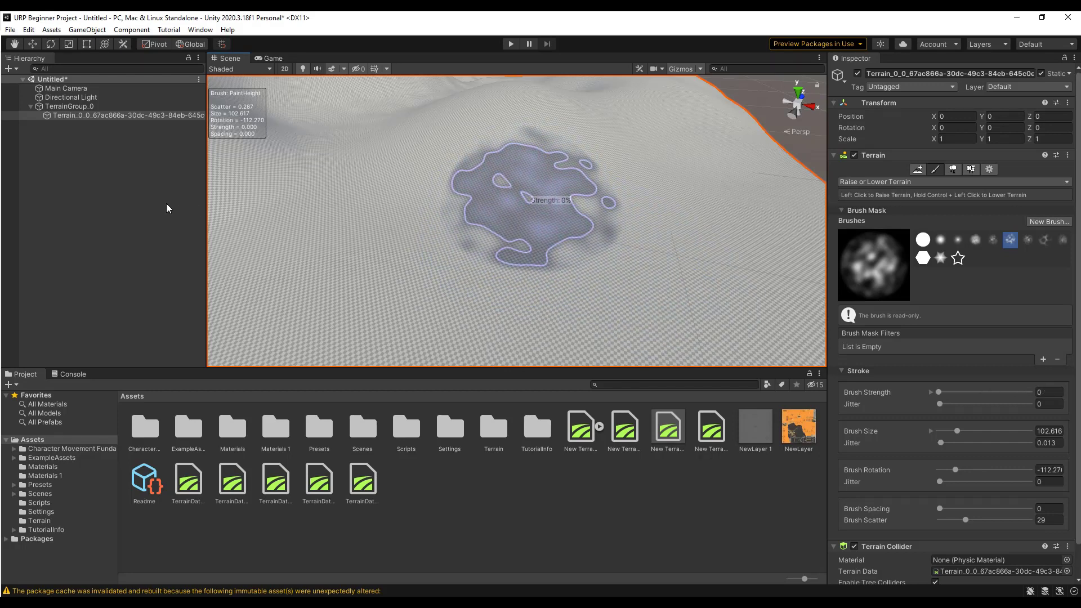
pyautogui.press('s')
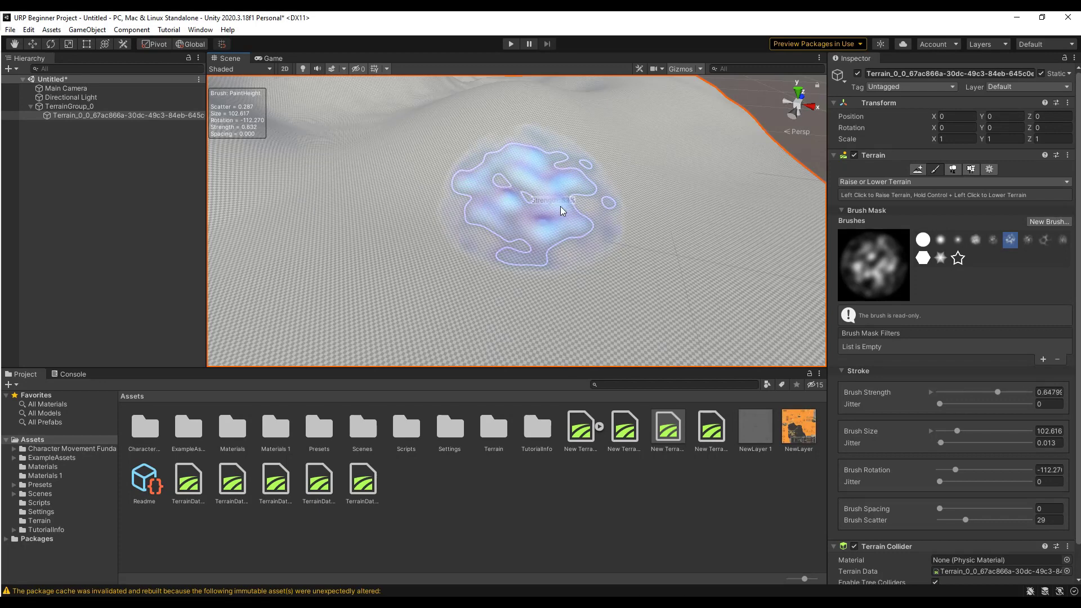
pyautogui.press('s')
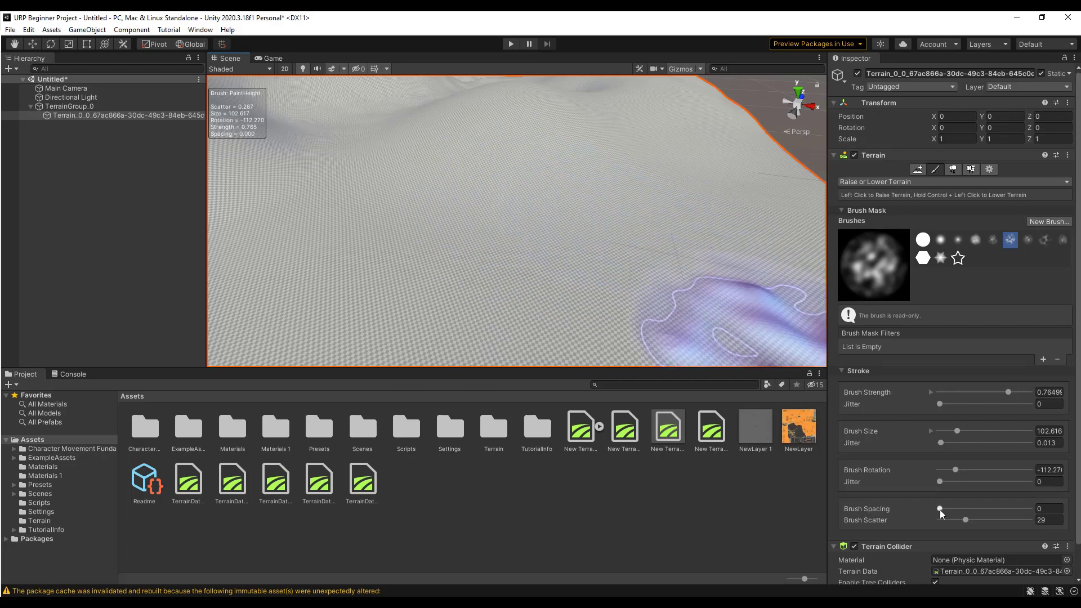
pyautogui.moveTo(941, 508); pyautogui.dragTo(958, 509)
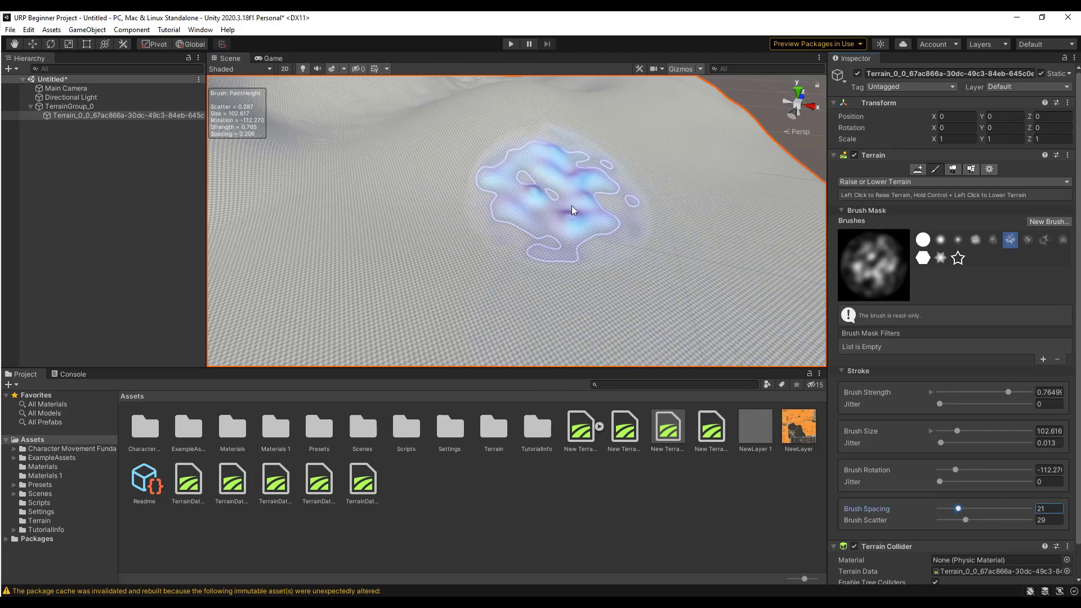
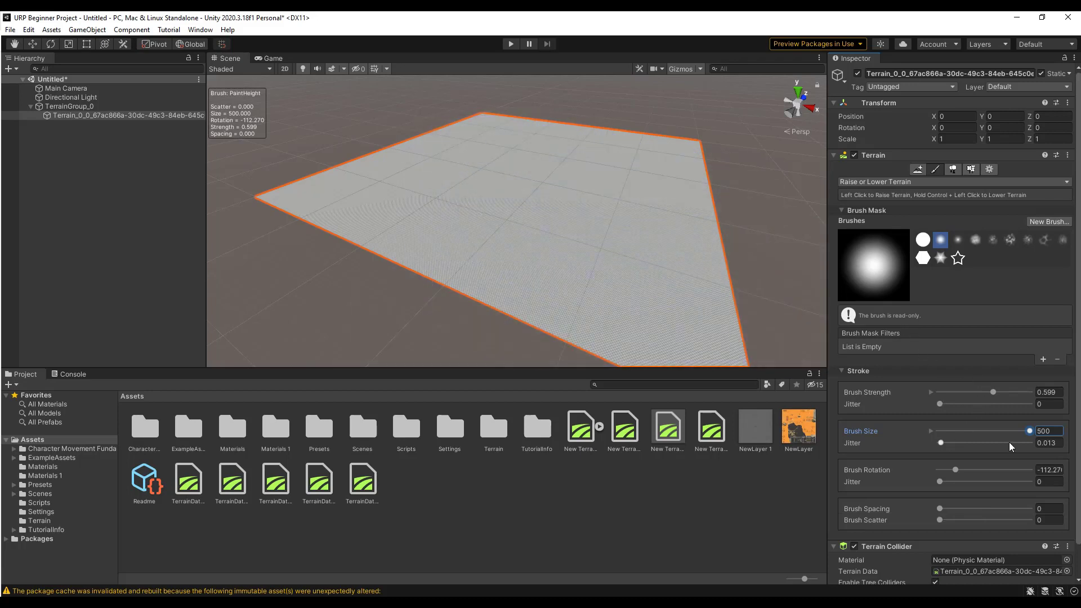
# Step: Set the brush size to 95 and raise a ridge of peaks across the flat terrain with the soft round brush
pyautogui.moveTo(965, 431); pyautogui.dragTo(957, 432)
pyautogui.moveTo(414, 146); pyautogui.dragTo(480, 160)
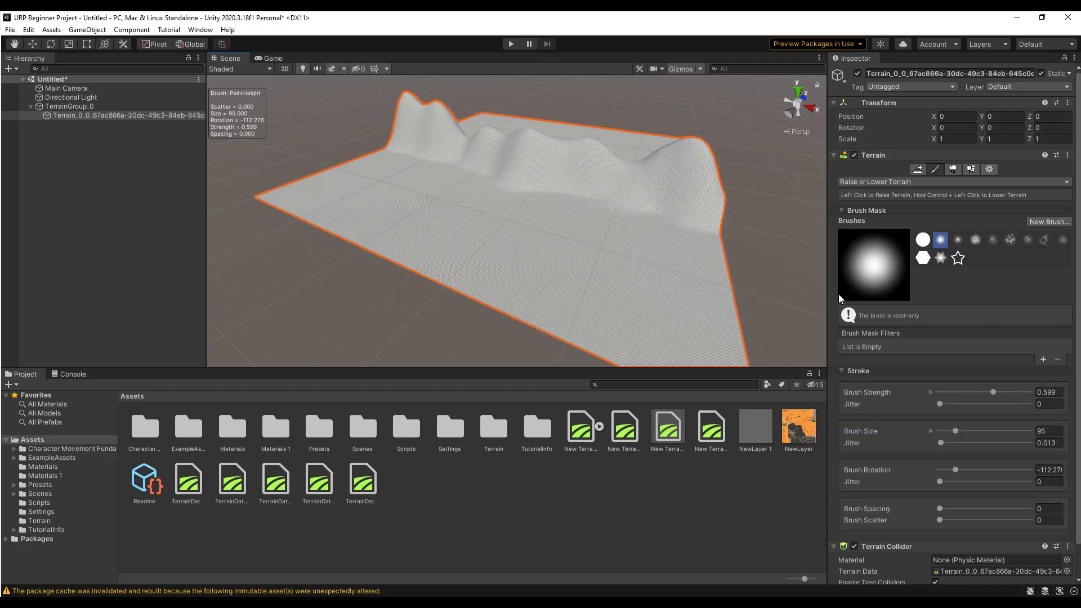
# Step: Set the brush strength to 0.549 and spacing to 30, then paint a low line of mounds alongside the ridge
pyautogui.moveTo(993, 392); pyautogui.dragTo(951, 394)
pyautogui.moveTo(938, 508); pyautogui.dragTo(969, 511)
pyautogui.click(340, 179)
pyautogui.moveTo(951, 392); pyautogui.dragTo(988, 393)
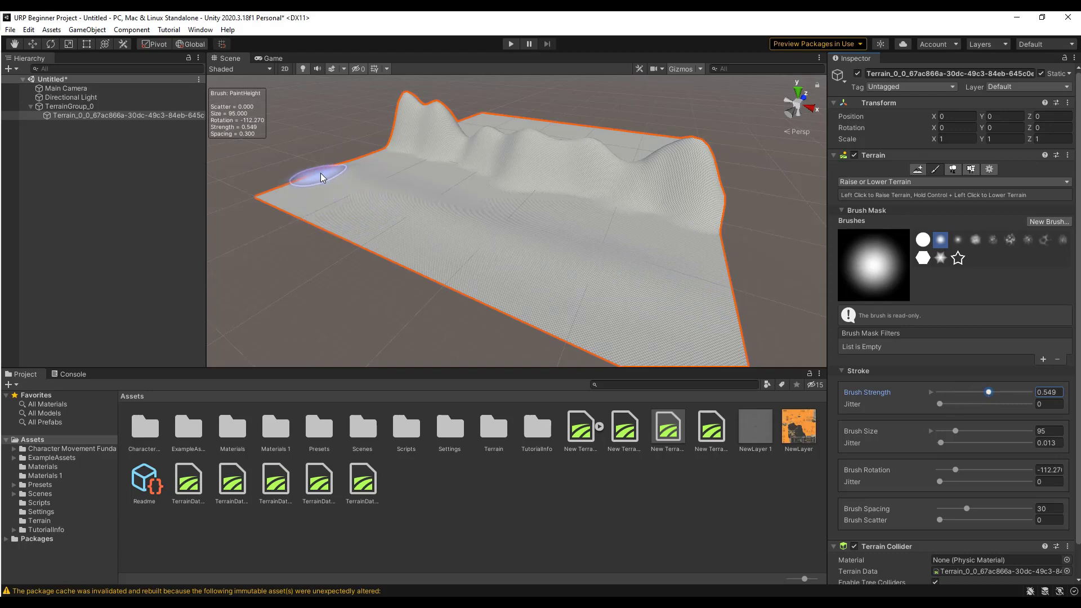
pyautogui.moveTo(321, 173); pyautogui.dragTo(506, 235)
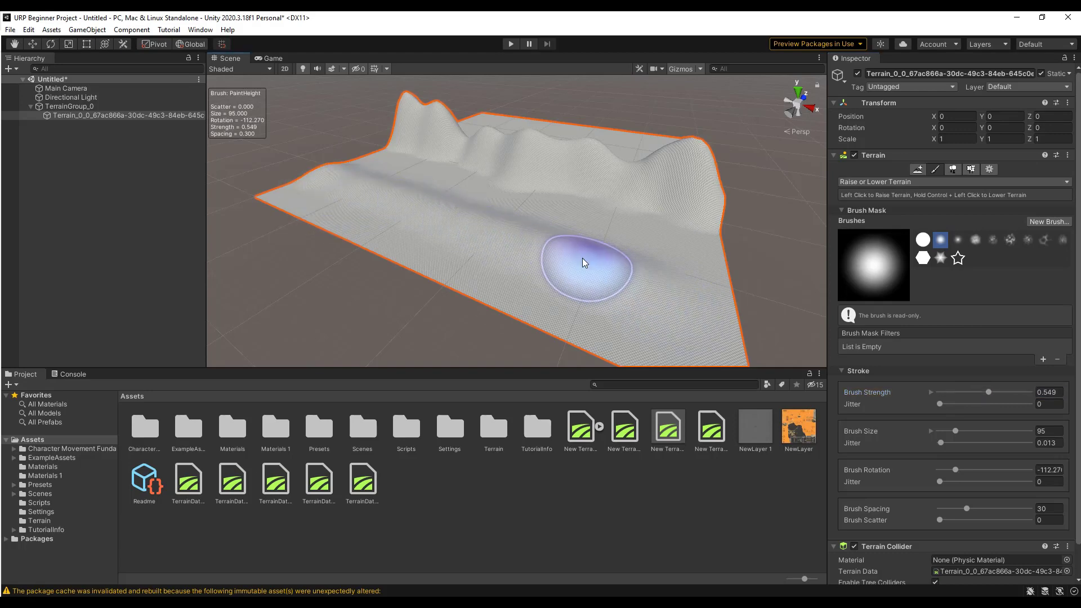
# Step: Set the brush scatter to 52 and spacing to 1, then paint scattered bumps over the flat ground behind the ridge
pyautogui.moveTo(579, 261)
pyautogui.keyDown('alt'); pyautogui.mouseDown()
pyautogui.moveTo(535, 280)
pyautogui.moveTo(479, 270)
pyautogui.moveTo(471, 280)
pyautogui.moveTo(519, 221)
pyautogui.moveTo(551, 236)
pyautogui.moveTo(451, 239)
pyautogui.moveTo(476, 219)
pyautogui.moveTo(606, 224)
pyautogui.moveTo(399, 173)
pyautogui.mouseUp(); pyautogui.keyUp('alt')
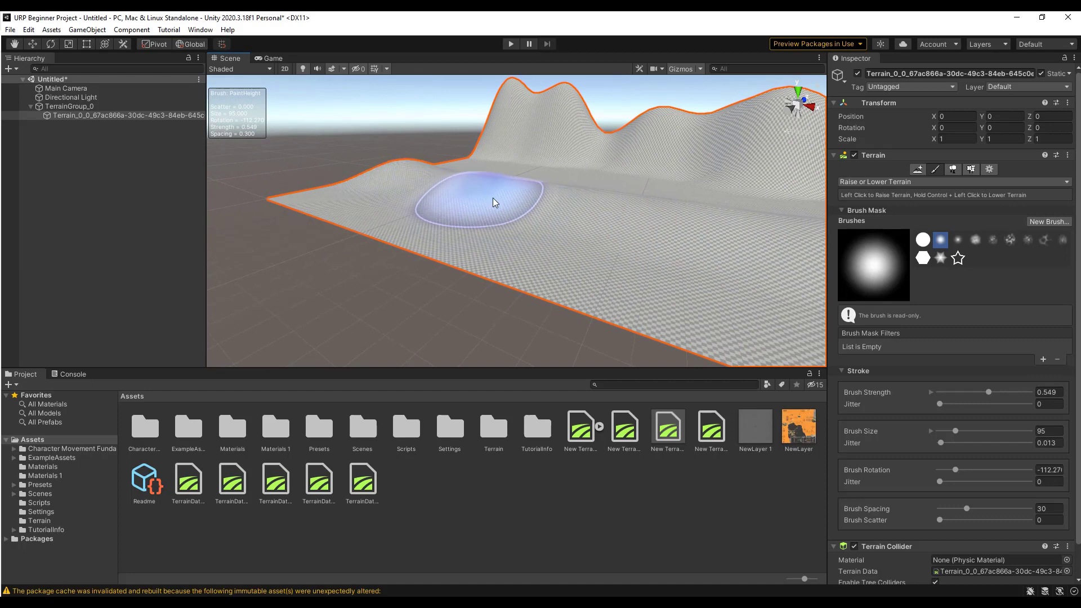
pyautogui.moveTo(580, 222)
pyautogui.keyDown('alt'); pyautogui.mouseDown()
pyautogui.moveTo(688, 239)
pyautogui.moveTo(719, 231)
pyautogui.moveTo(676, 234)
pyautogui.moveTo(652, 290)
pyautogui.moveTo(659, 272)
pyautogui.mouseUp(); pyautogui.keyUp('alt')
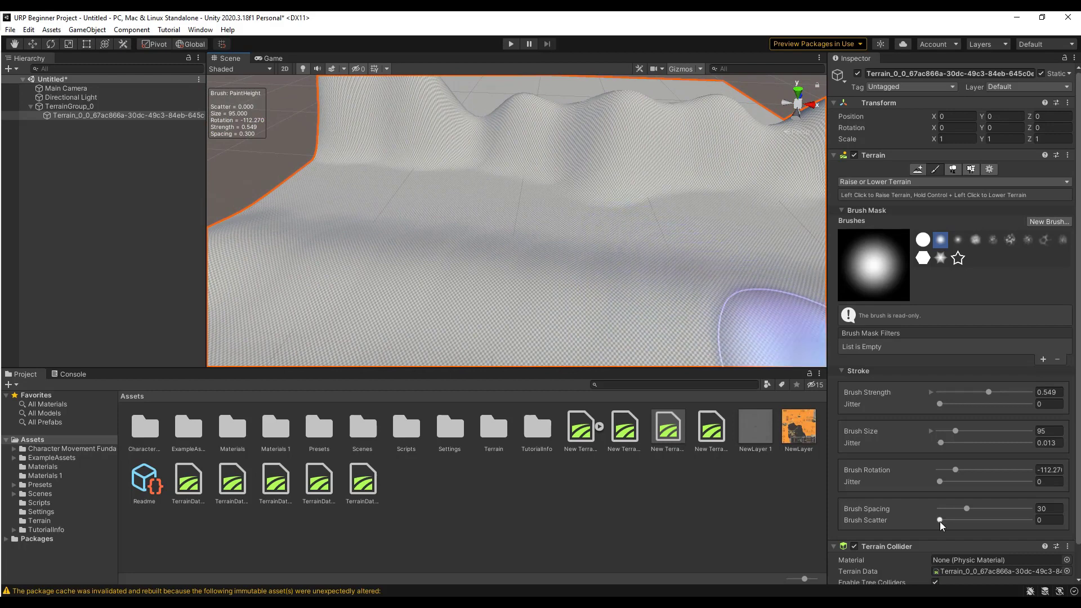
pyautogui.keyDown('alt'); pyautogui.scroll(-6, 609, 280); pyautogui.keyUp('alt')
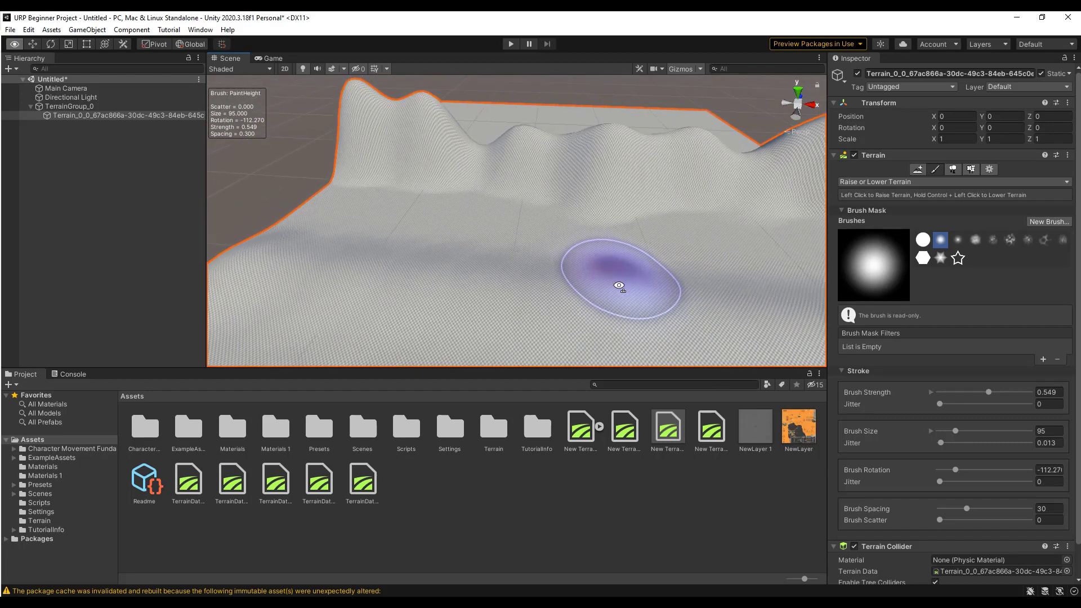
pyautogui.keyDown('alt'); pyautogui.moveTo(609, 281); pyautogui.dragTo(487, 230); pyautogui.keyUp('alt')
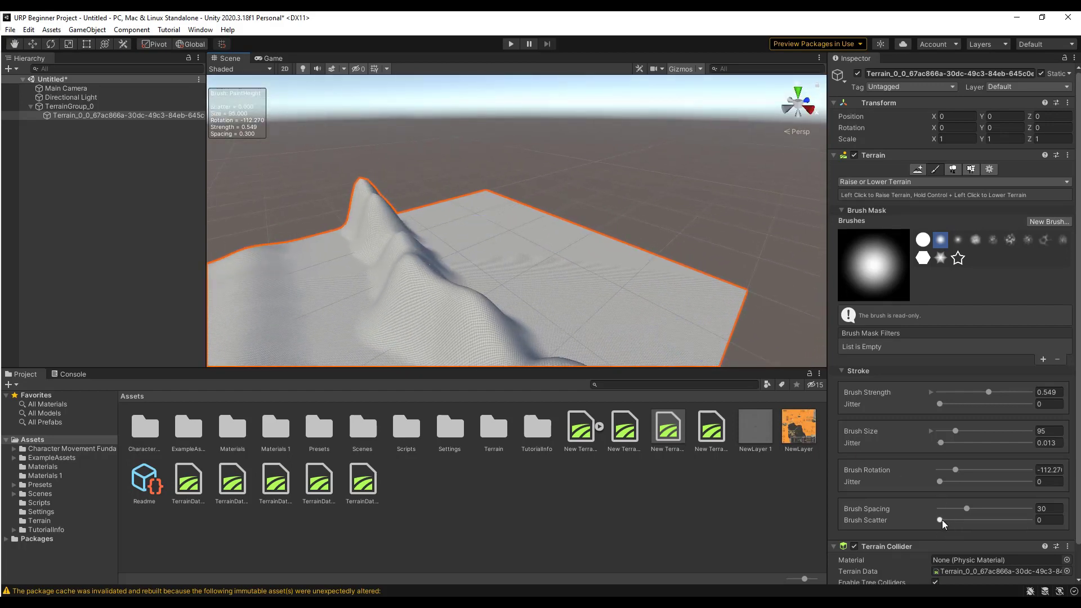
pyautogui.moveTo(942, 519); pyautogui.dragTo(989, 532)
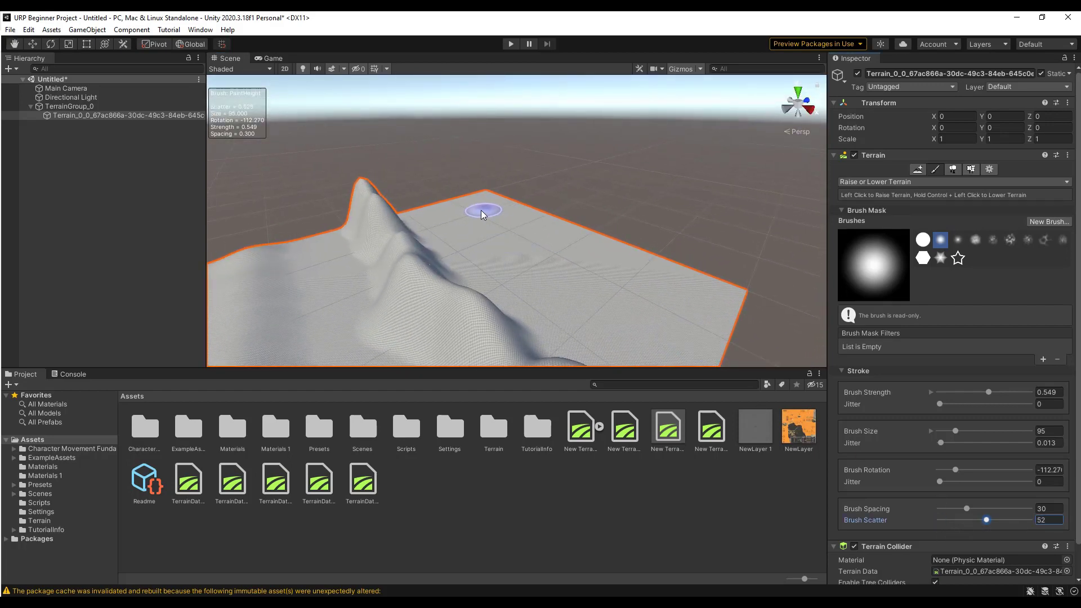
pyautogui.moveTo(967, 509); pyautogui.dragTo(940, 509)
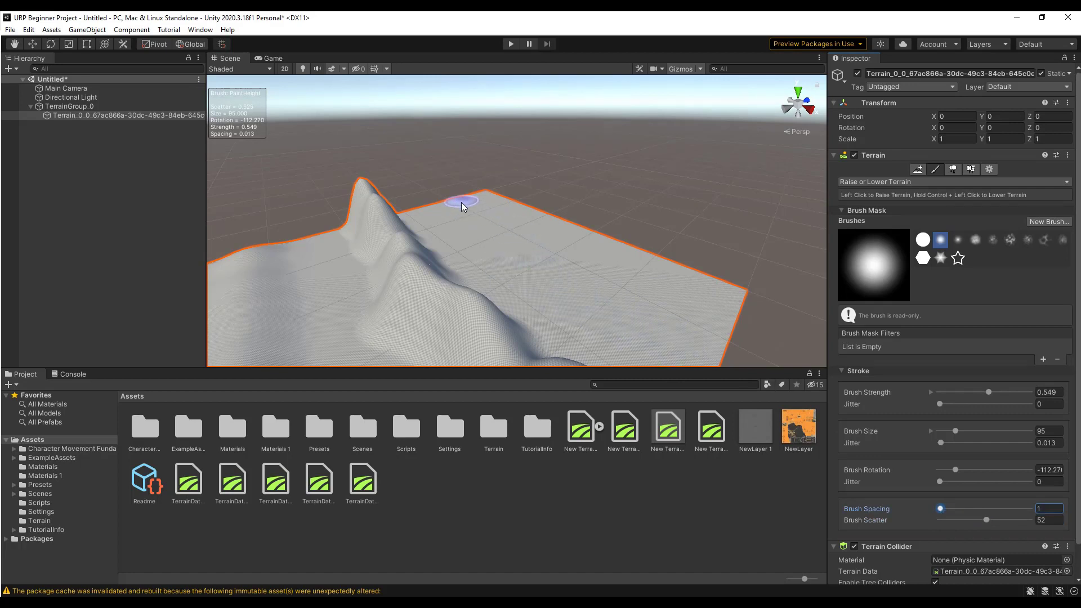
pyautogui.moveTo(461, 201); pyautogui.dragTo(659, 303)
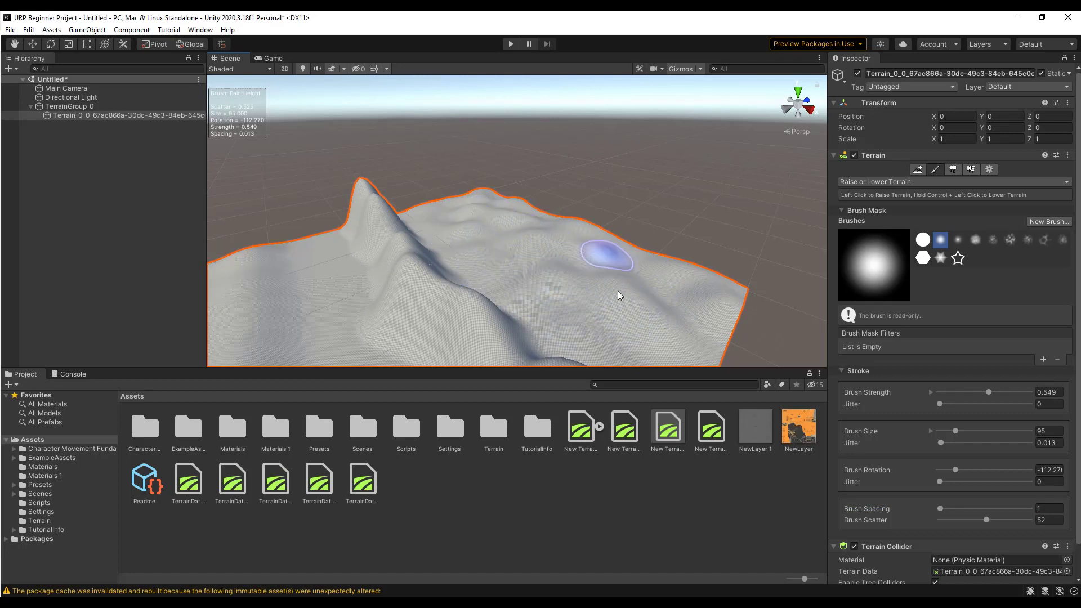
# Step: Raise broad, uneven mountains with the cloudy brush at size 279 and strength 0.362, without spacing or scatter
pyautogui.moveTo(618, 294)
pyautogui.mouseDown(button='right')
pyautogui.moveTo(656, 314)
pyautogui.moveTo(620, 322)
pyautogui.moveTo(683, 352)
pyautogui.moveTo(869, 511)
pyautogui.mouseUp(button='right')
pyautogui.moveTo(482, 241)
pyautogui.mouseDown(button='right')
pyautogui.moveTo(275, 243)
pyautogui.moveTo(461, 214)
pyautogui.mouseUp(button='right')
pyautogui.click(975, 239)
# Step: Sharpen the summit of the tall mountain with the Sharpen Peaks effect, using a brush size of 184 at strength 1
pyautogui.click(864, 182)
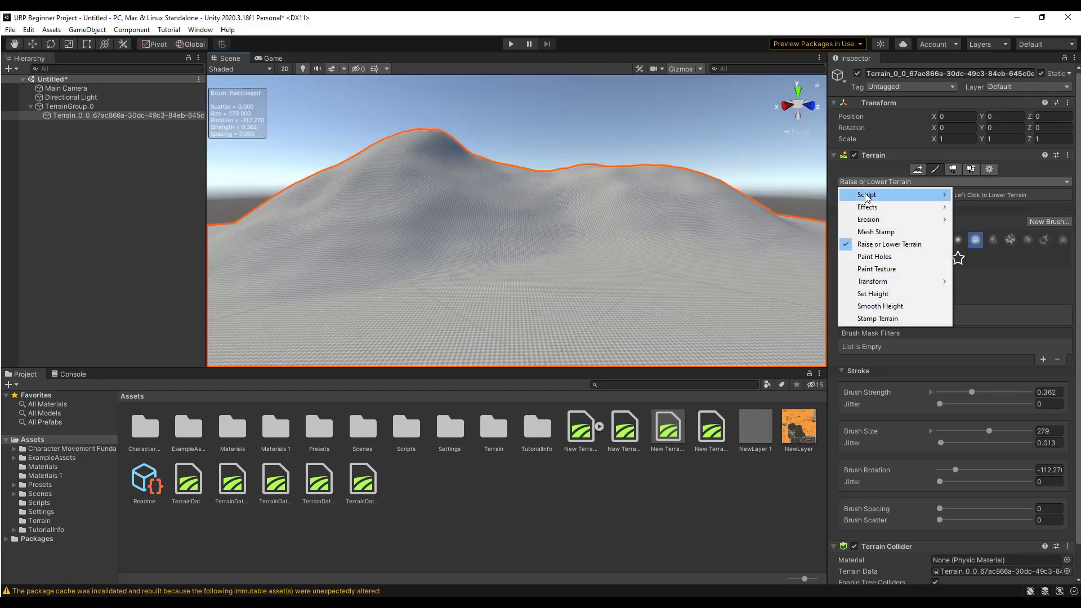
pyautogui.moveTo(866, 198)
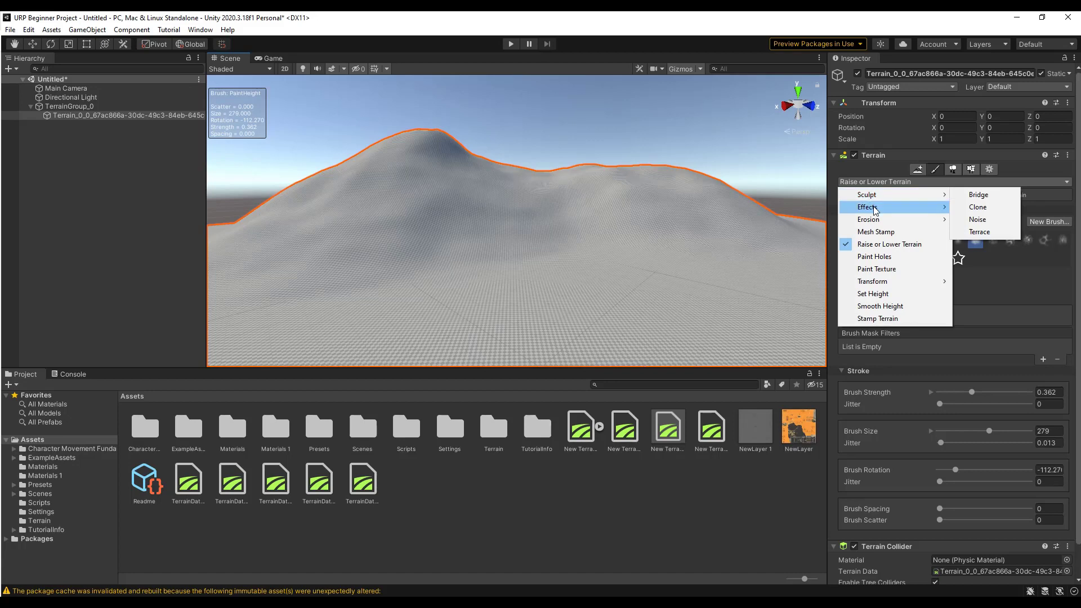
pyautogui.moveTo(884, 219)
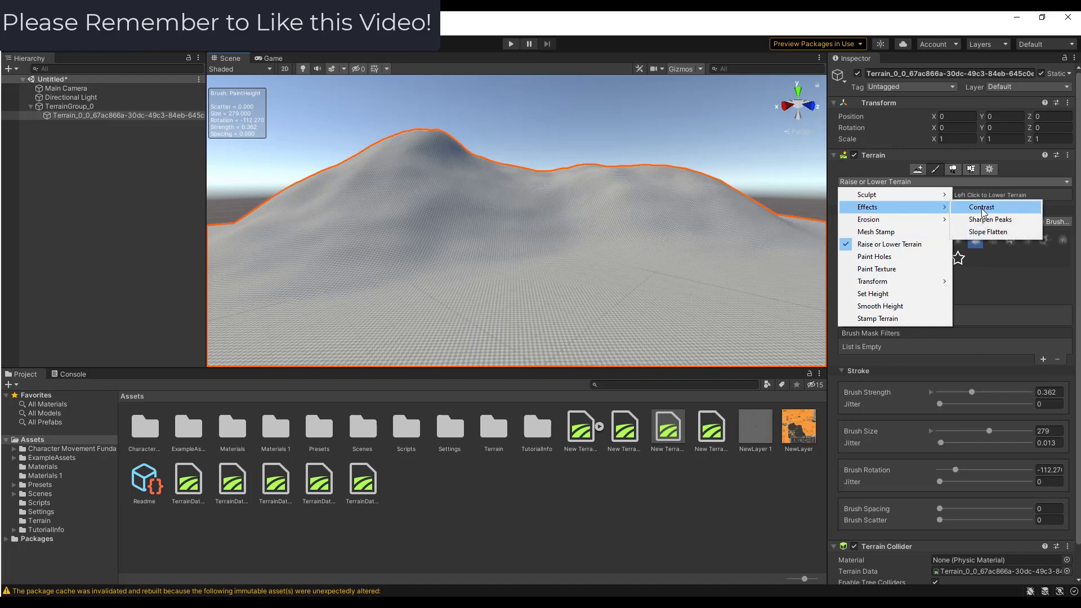
pyautogui.click(990, 220)
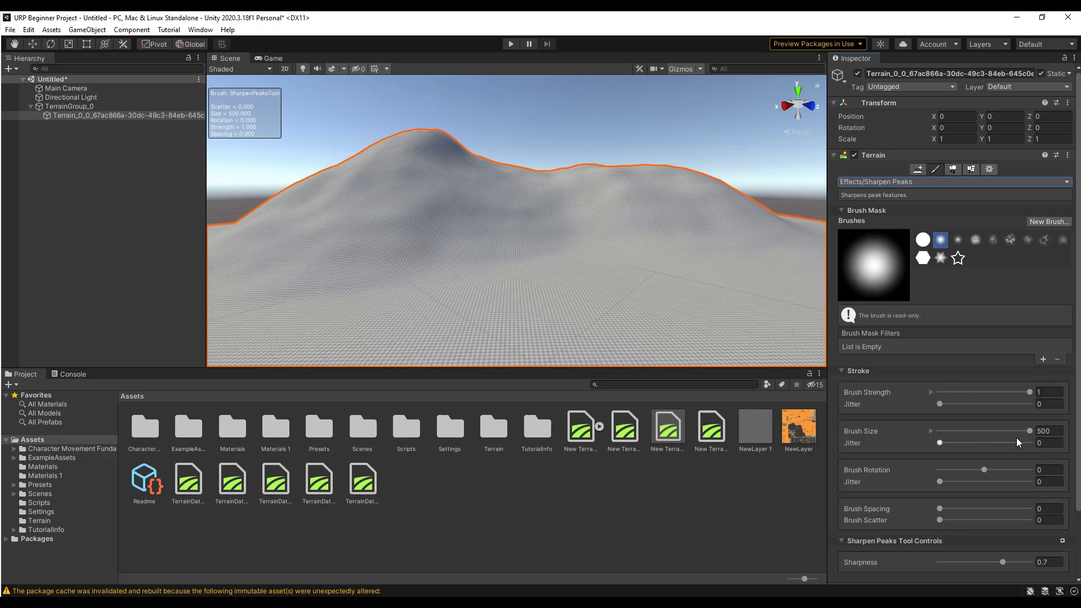
pyautogui.moveTo(1029, 431); pyautogui.dragTo(972, 431)
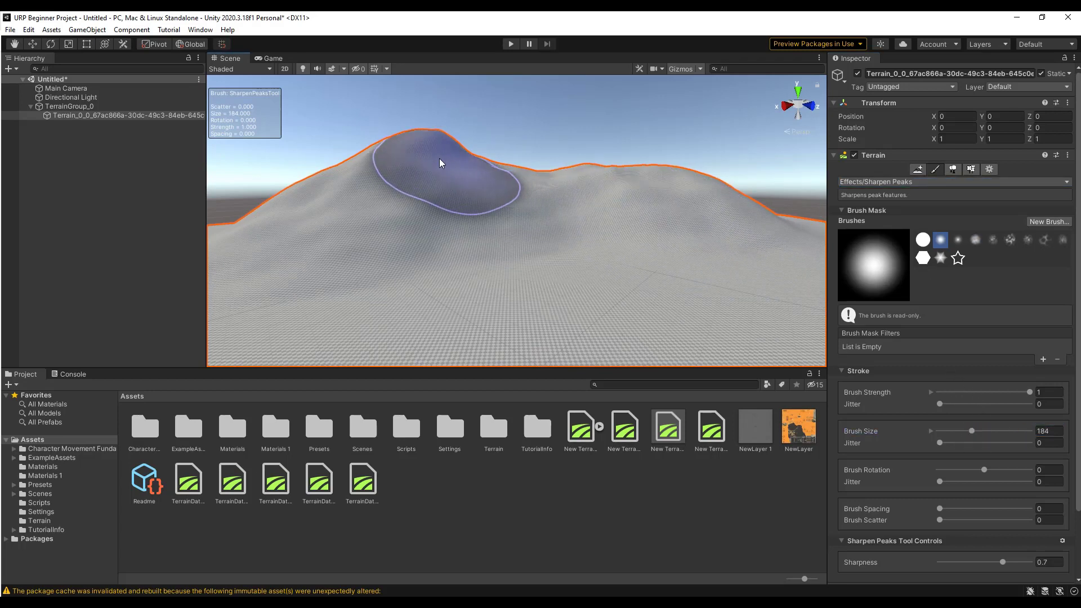
pyautogui.moveTo(402, 154); pyautogui.dragTo(477, 161)
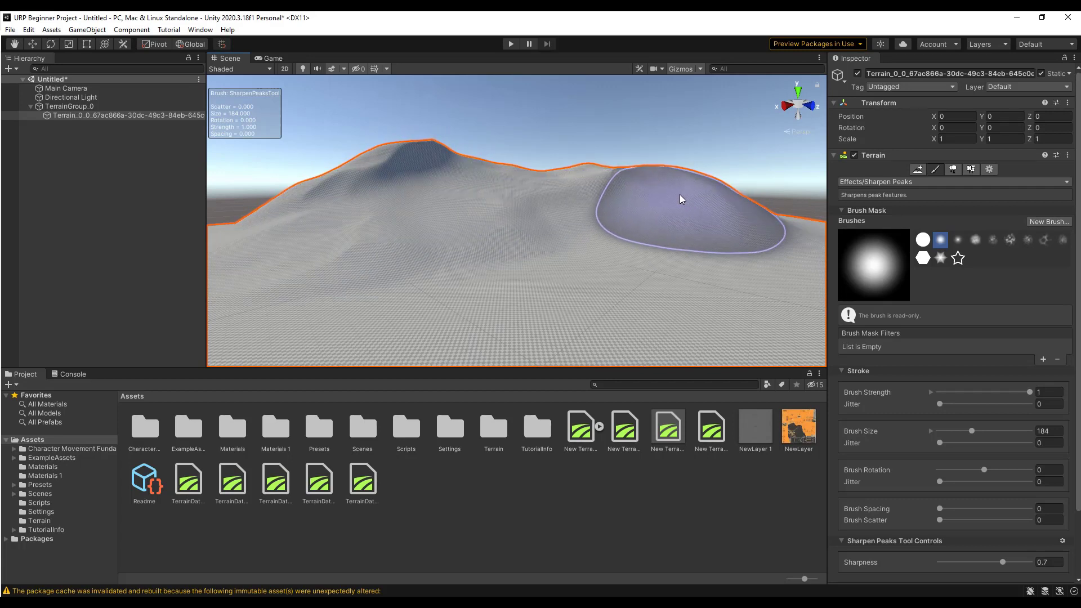
pyautogui.moveTo(427, 233)
pyautogui.keyDown('alt'); pyautogui.mouseDown()
pyautogui.moveTo(357, 246)
pyautogui.moveTo(301, 205)
pyautogui.moveTo(289, 180)
pyautogui.moveTo(365, 157)
pyautogui.moveTo(479, 215)
pyautogui.moveTo(502, 321)
pyautogui.moveTo(525, 336)
pyautogui.moveTo(509, 328)
pyautogui.moveTo(495, 292)
pyautogui.moveTo(339, 203)
pyautogui.mouseUp(); pyautogui.keyUp('alt')
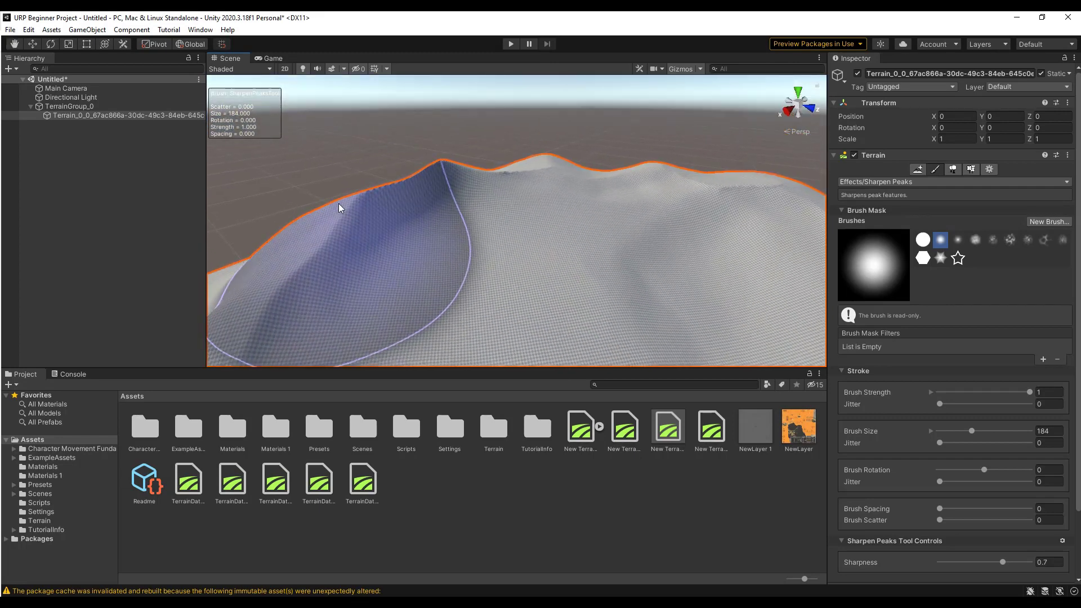
# Step: Apply Wind erosion to the slopes beside the sharpened peak with the size 100 brush at strength 1
pyautogui.click(862, 182)
pyautogui.moveTo(871, 225)
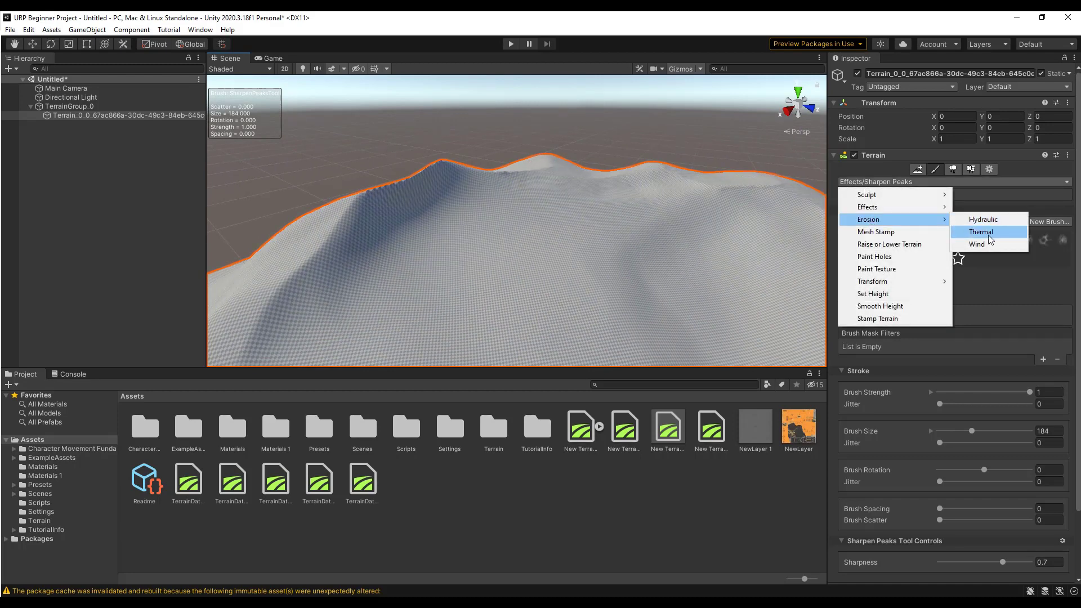
pyautogui.click(983, 246)
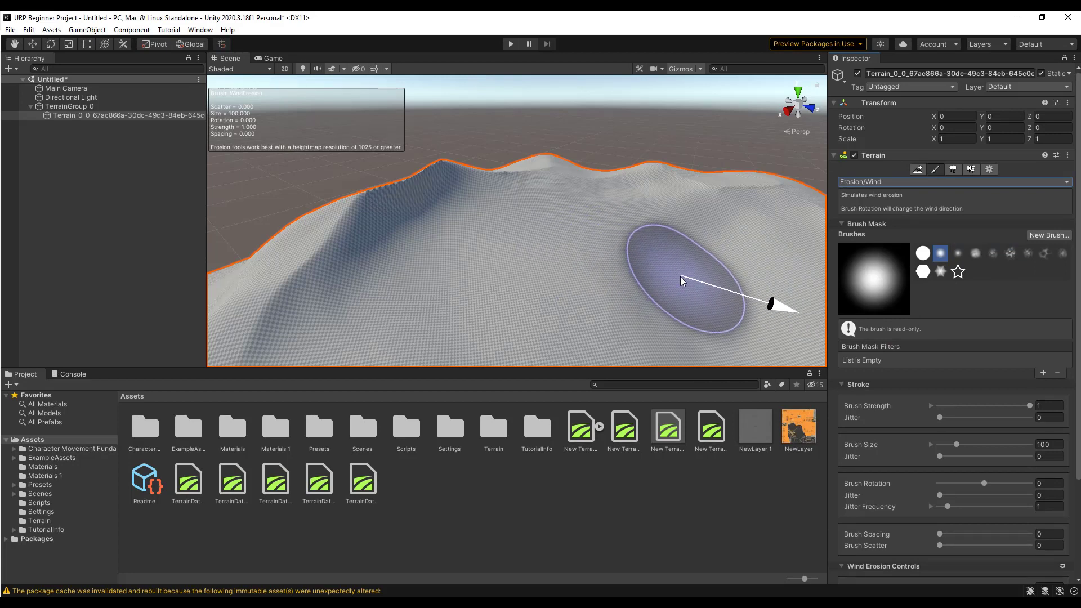
pyautogui.moveTo(680, 276)
pyautogui.mouseDown()
pyautogui.moveTo(651, 242)
pyautogui.moveTo(690, 247)
pyautogui.moveTo(667, 242)
pyautogui.mouseUp()
pyautogui.moveTo(489, 267)
pyautogui.mouseDown()
pyautogui.moveTo(634, 264)
pyautogui.moveTo(513, 314)
pyautogui.moveTo(629, 308)
pyautogui.moveTo(690, 277)
pyautogui.moveTo(596, 310)
pyautogui.moveTo(438, 316)
pyautogui.moveTo(529, 259)
pyautogui.moveTo(469, 251)
pyautogui.moveTo(410, 296)
pyautogui.moveTo(468, 262)
pyautogui.moveTo(658, 251)
pyautogui.moveTo(698, 260)
pyautogui.moveTo(693, 280)
pyautogui.moveTo(708, 310)
pyautogui.moveTo(638, 282)
pyautogui.moveTo(656, 300)
pyautogui.moveTo(610, 296)
pyautogui.moveTo(465, 241)
pyautogui.mouseUp()
# Step: Resume terrain painting with the wind brush rotated to about -163 degrees and erode the hollow below the peak
pyautogui.press('r')
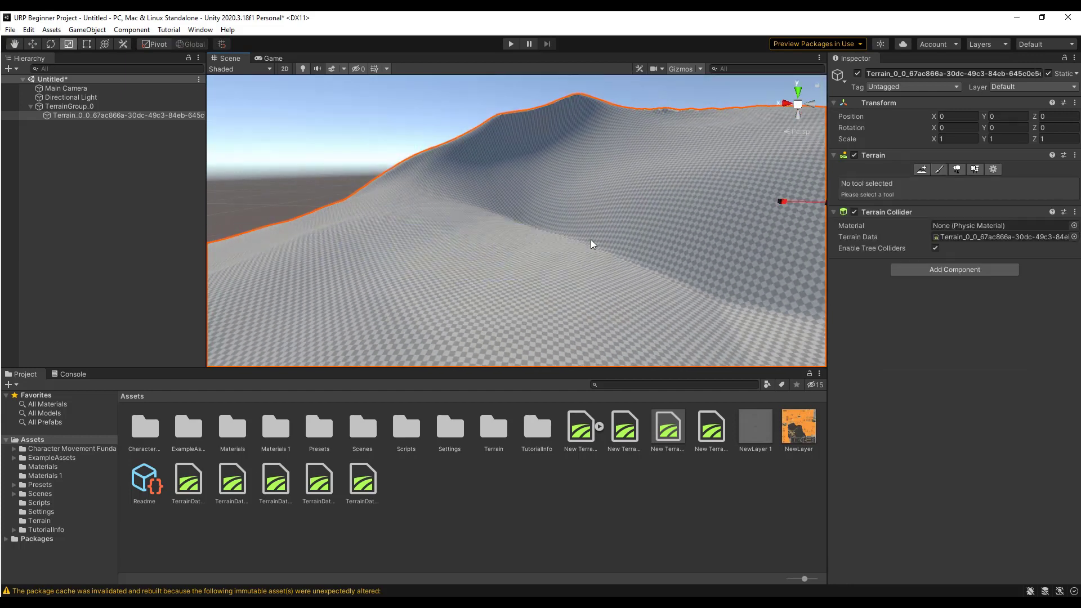
pyautogui.click(939, 169)
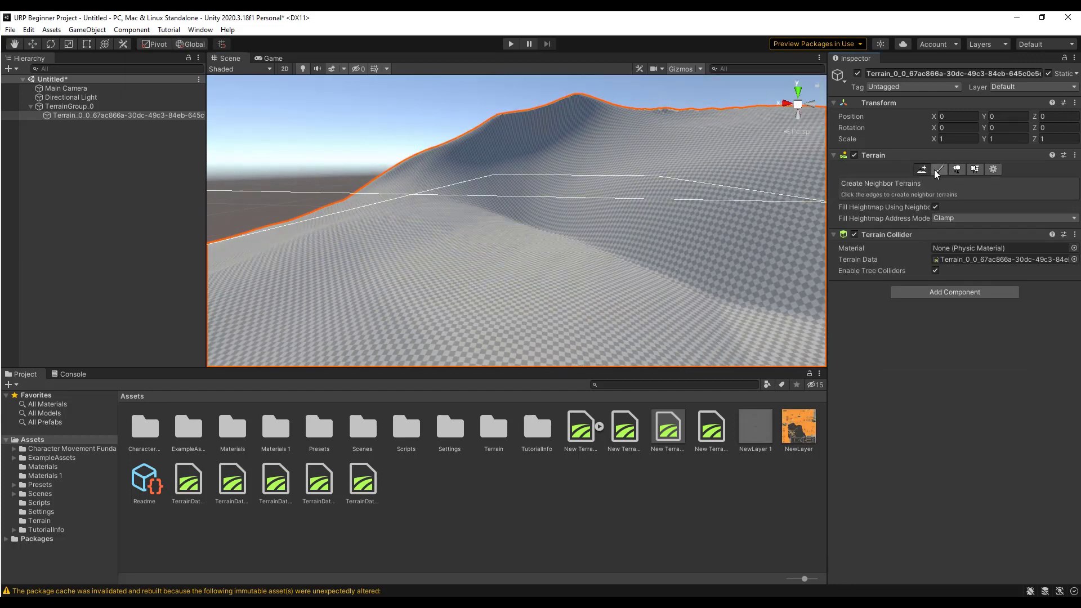
pyautogui.press('a')
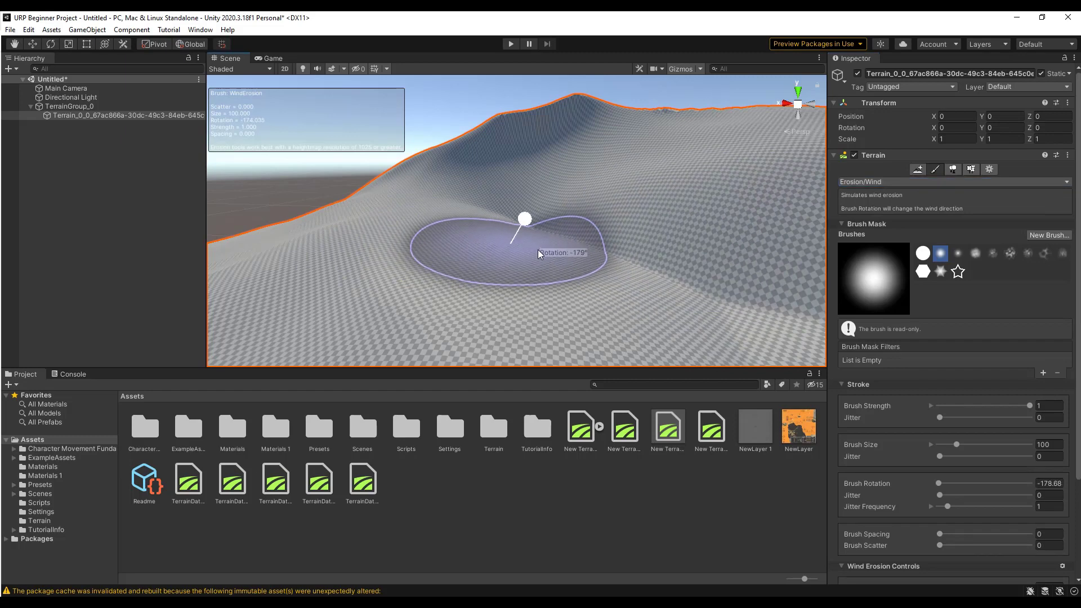
pyautogui.moveTo(457, 195)
pyautogui.mouseDown()
pyautogui.moveTo(376, 223)
pyautogui.moveTo(426, 192)
pyautogui.moveTo(546, 174)
pyautogui.moveTo(380, 234)
pyautogui.mouseUp()
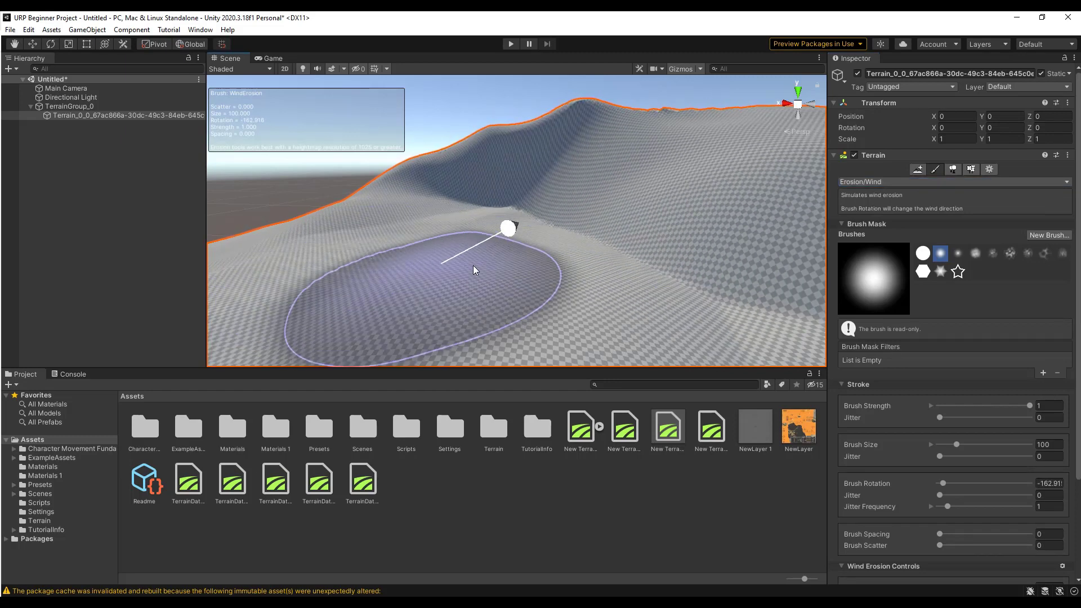
pyautogui.scroll(3, 527, 290)
pyautogui.moveTo(527, 290)
pyautogui.keyDown('alt'); pyautogui.mouseDown()
pyautogui.moveTo(613, 284)
pyautogui.moveTo(650, 326)
pyautogui.moveTo(753, 340)
pyautogui.moveTo(945, 258)
pyautogui.mouseUp(); pyautogui.keyUp('alt')
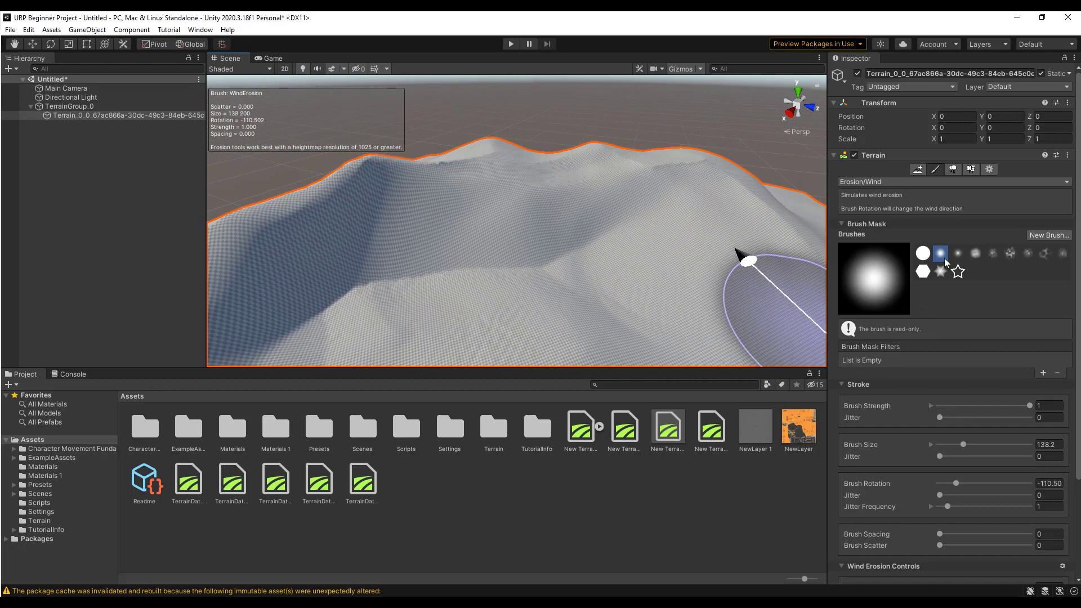
# Step: Wear a rough channel into the slope below the peak with Hydraulic erosion, using the size 100 brush at strength 1
pyautogui.click(881, 182)
pyautogui.moveTo(887, 219)
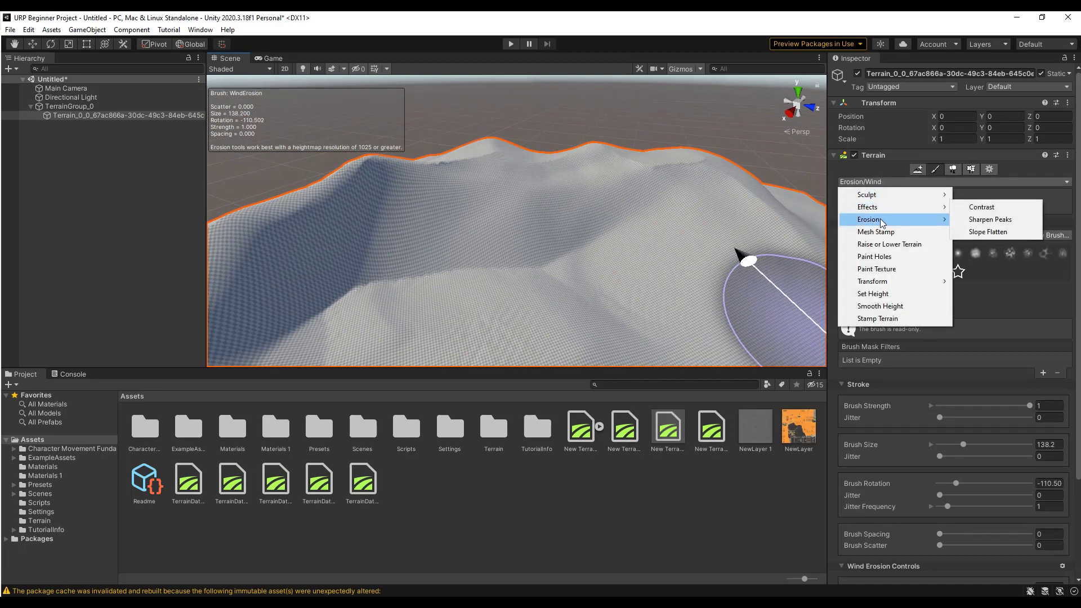
pyautogui.click(985, 221)
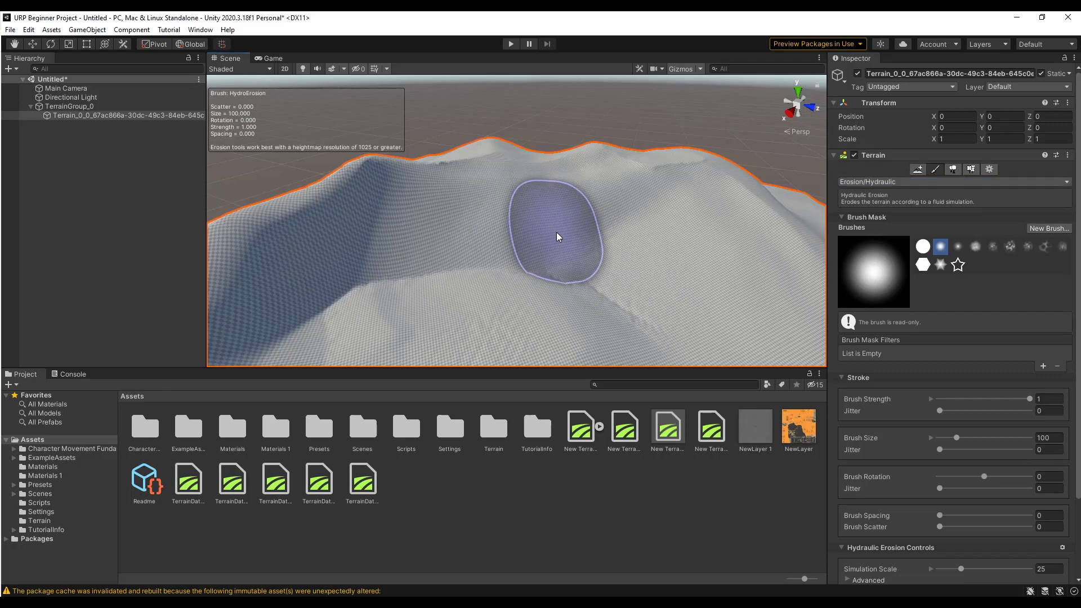
pyautogui.moveTo(694, 336)
pyautogui.keyDown('alt'); pyautogui.mouseDown()
pyautogui.moveTo(454, 189)
pyautogui.moveTo(616, 214)
pyautogui.moveTo(413, 186)
pyautogui.moveTo(573, 210)
pyautogui.moveTo(446, 191)
pyautogui.moveTo(284, 238)
pyautogui.moveTo(455, 220)
pyautogui.moveTo(475, 230)
pyautogui.moveTo(326, 254)
pyautogui.moveTo(383, 206)
pyautogui.moveTo(516, 196)
pyautogui.moveTo(419, 187)
pyautogui.moveTo(419, 255)
pyautogui.moveTo(417, 238)
pyautogui.moveTo(487, 159)
pyautogui.mouseUp(); pyautogui.keyUp('alt')
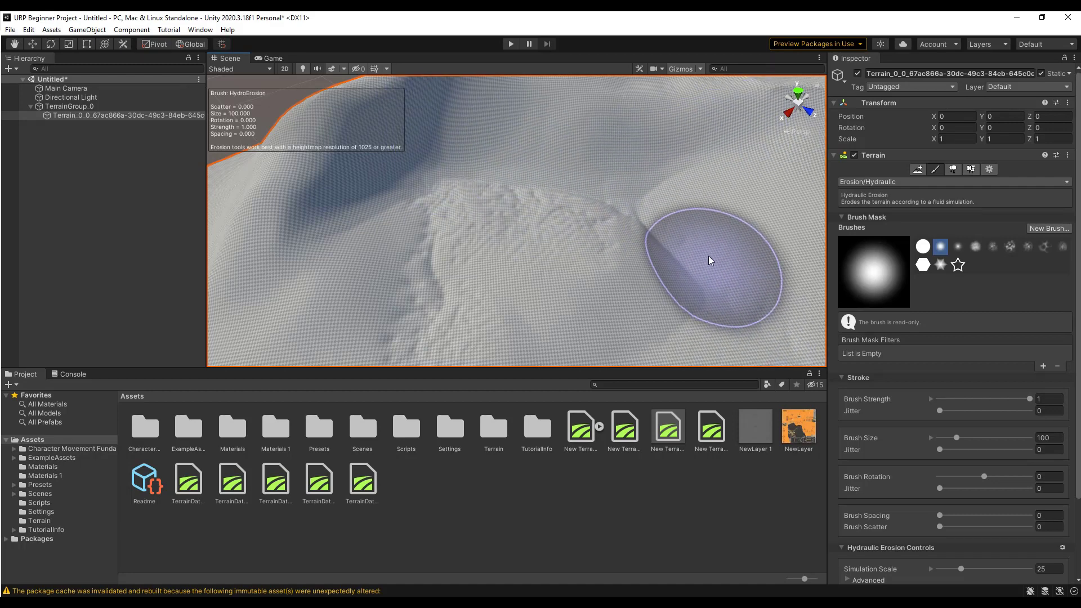
pyautogui.keyDown('alt'); pyautogui.moveTo(708, 255); pyautogui.dragTo(661, 193); pyautogui.keyUp('alt')
pyautogui.scroll(5, 704, 194)
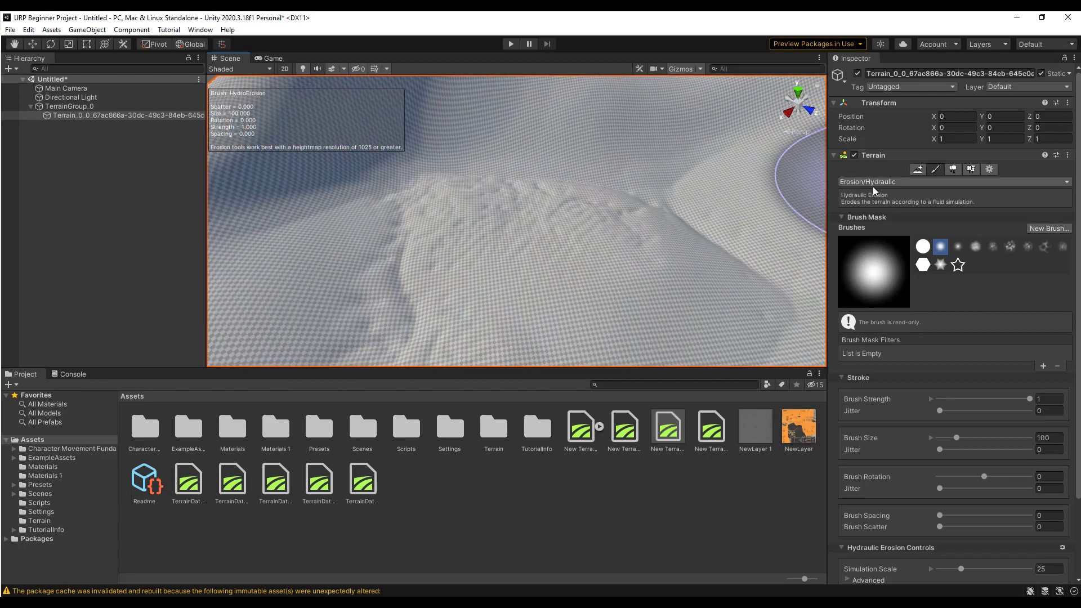
# Step: Build a narrow bridge across the valley from the peak's slope to the opposite hillside with the Bridge tool, brush size about 13.5
pyautogui.click(872, 182)
pyautogui.moveTo(870, 194)
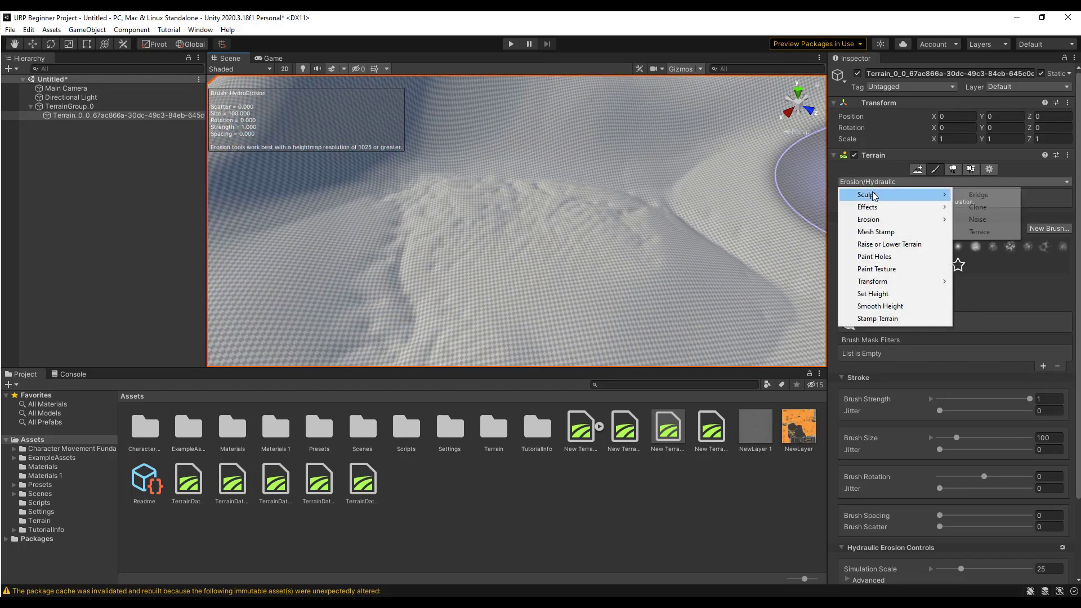
pyautogui.click(984, 198)
pyautogui.moveTo(719, 210)
pyautogui.keyDown('alt'); pyautogui.mouseDown()
pyautogui.moveTo(606, 207)
pyautogui.moveTo(583, 181)
pyautogui.moveTo(661, 176)
pyautogui.moveTo(674, 212)
pyautogui.mouseUp(); pyautogui.keyUp('alt')
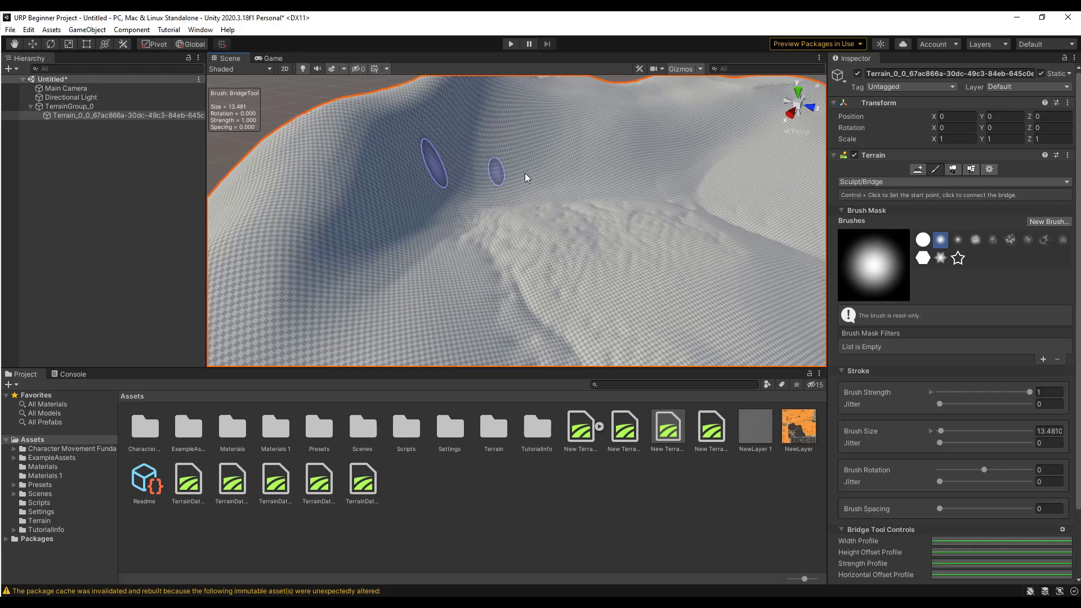
pyautogui.click(761, 186)
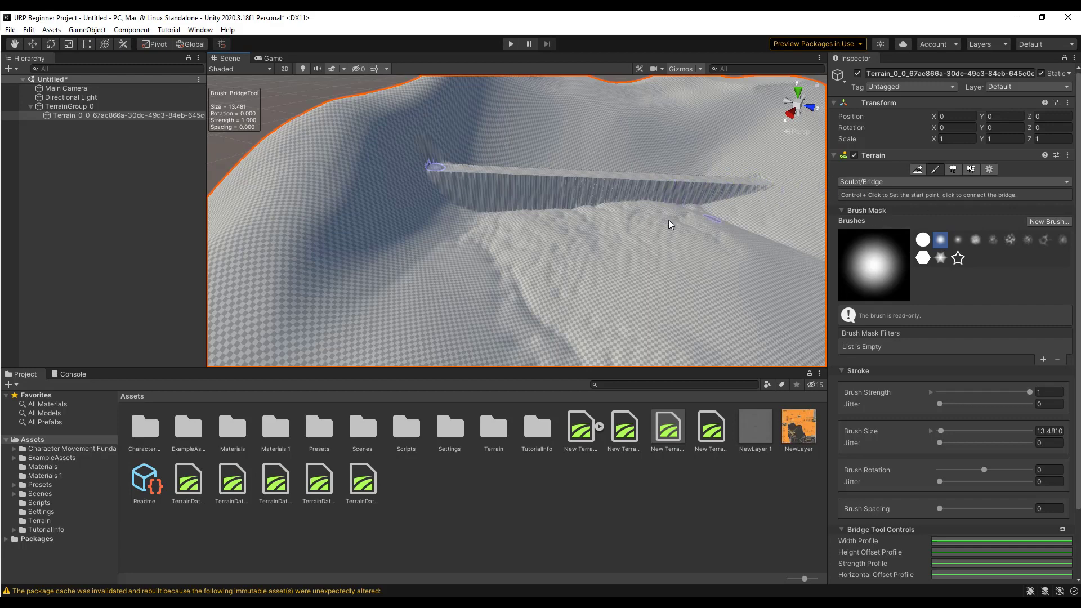
pyautogui.moveTo(583, 227)
pyautogui.keyDown('alt'); pyautogui.mouseDown()
pyautogui.moveTo(663, 237)
pyautogui.moveTo(579, 221)
pyautogui.moveTo(504, 183)
pyautogui.moveTo(570, 184)
pyautogui.moveTo(644, 208)
pyautogui.moveTo(702, 189)
pyautogui.moveTo(675, 205)
pyautogui.mouseUp(); pyautogui.keyUp('alt')
pyautogui.scroll(-5, 675, 205)
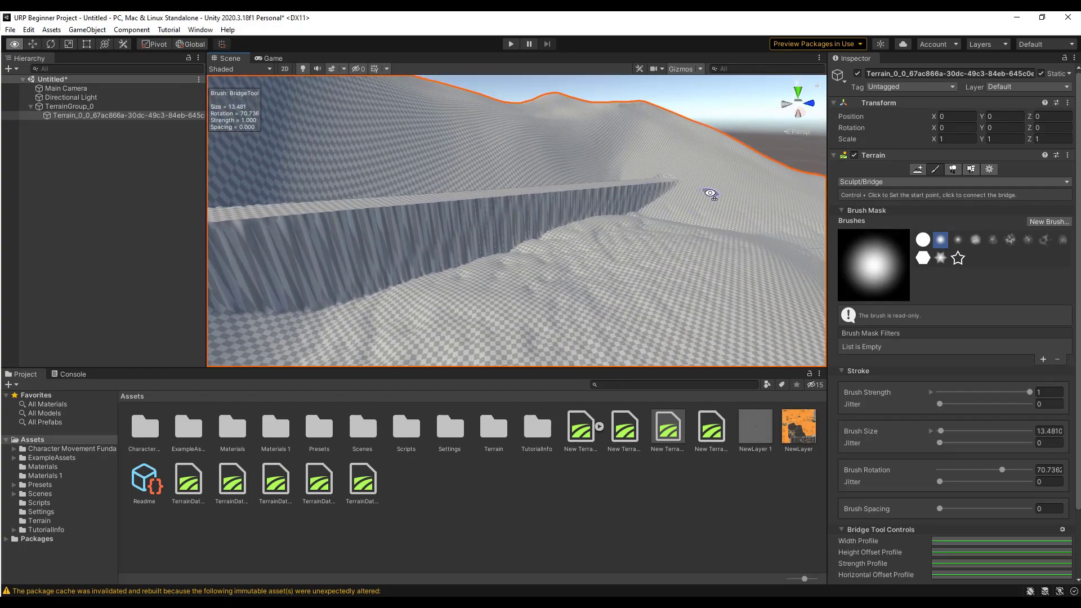
# Step: Switch the terrain tool to Paint Texture and expand its layer settings
pyautogui.click(863, 180)
pyautogui.click(893, 212)
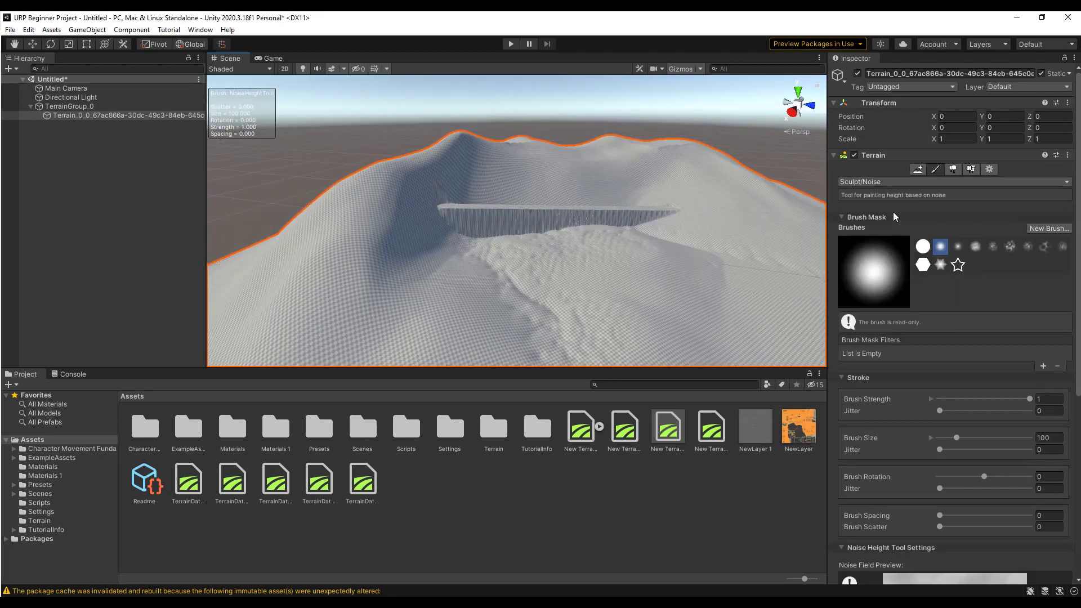
pyautogui.click(883, 181)
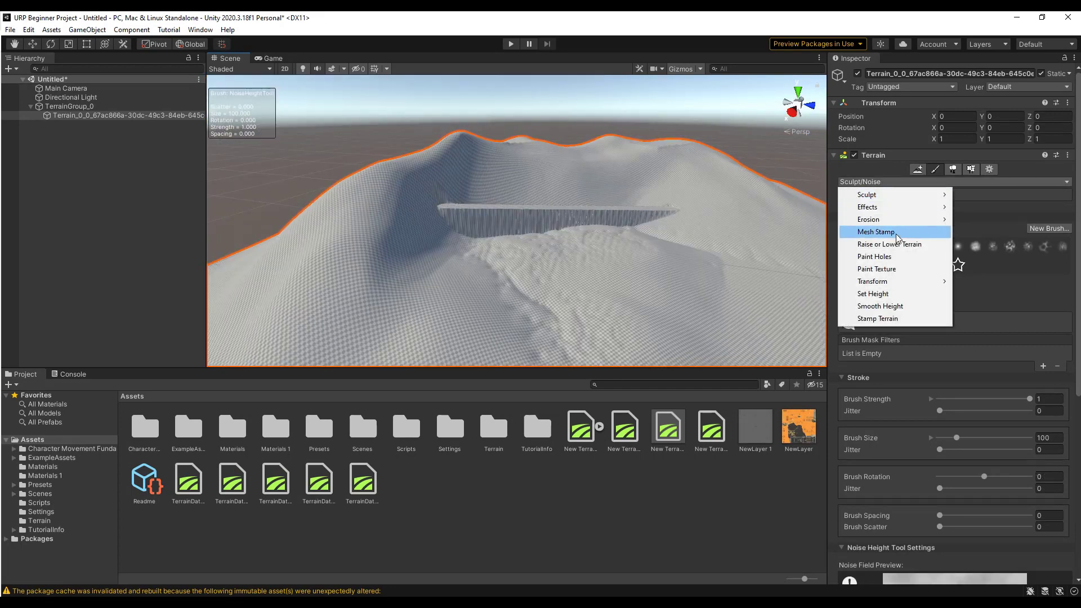
pyautogui.click(895, 270)
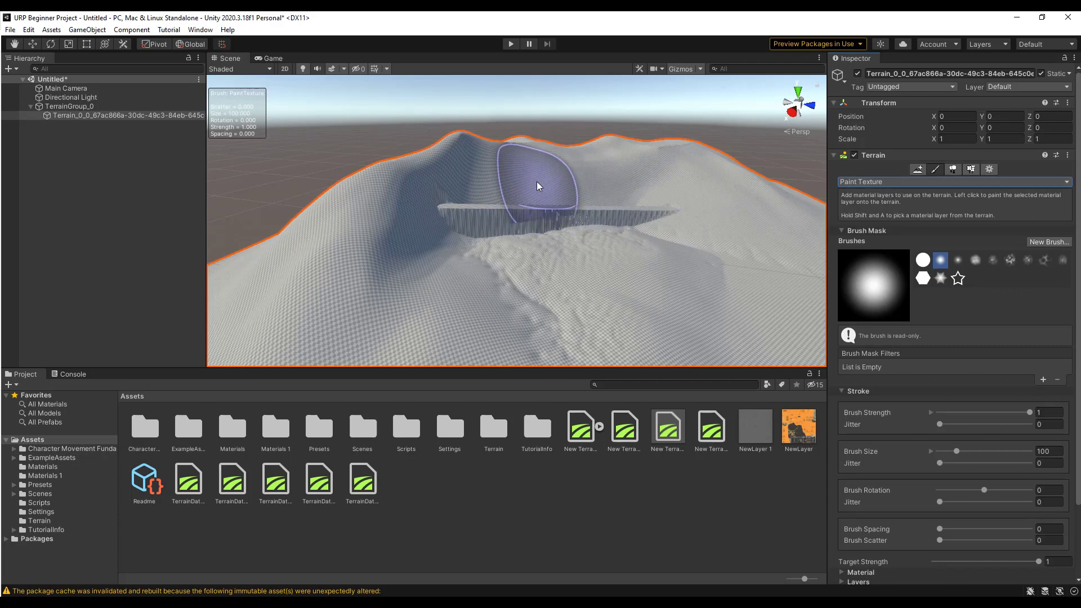
pyautogui.moveTo(674, 198); pyautogui.dragTo(909, 358, button='right')
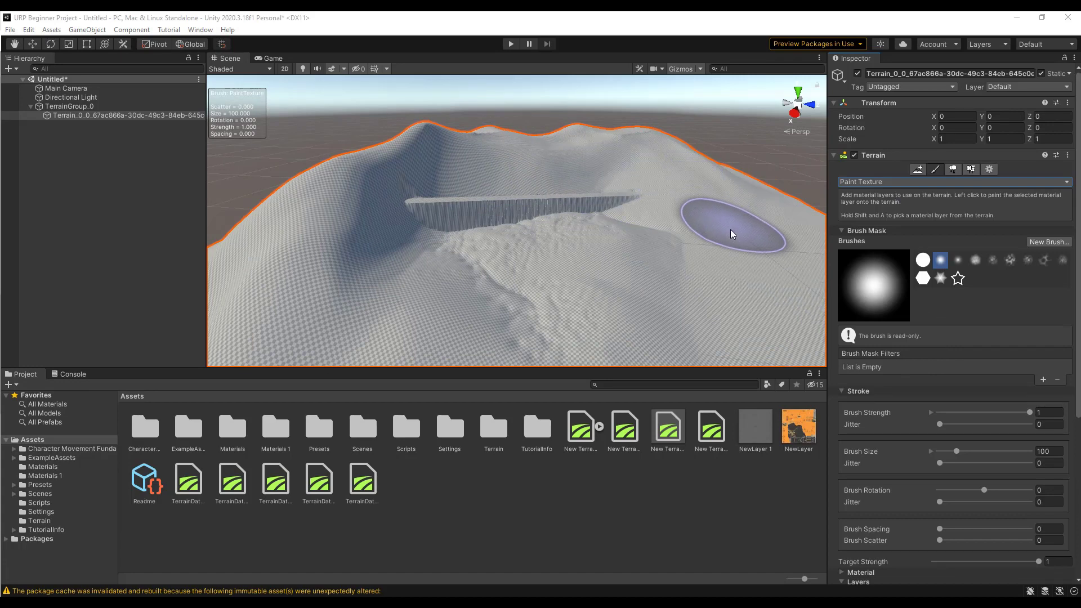
pyautogui.scroll(-5, 889, 411)
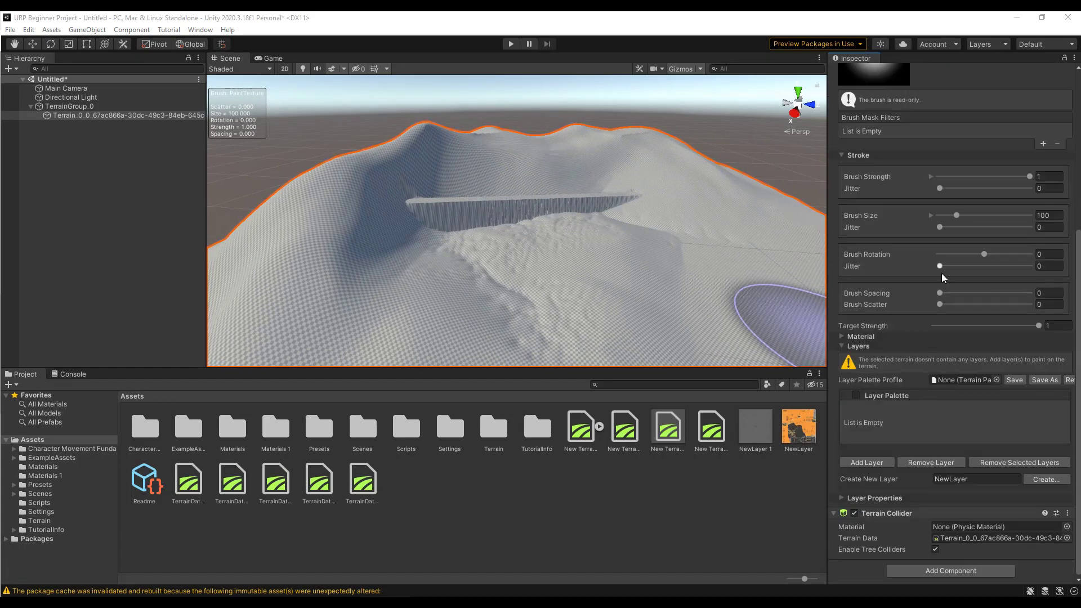
pyautogui.click(843, 347)
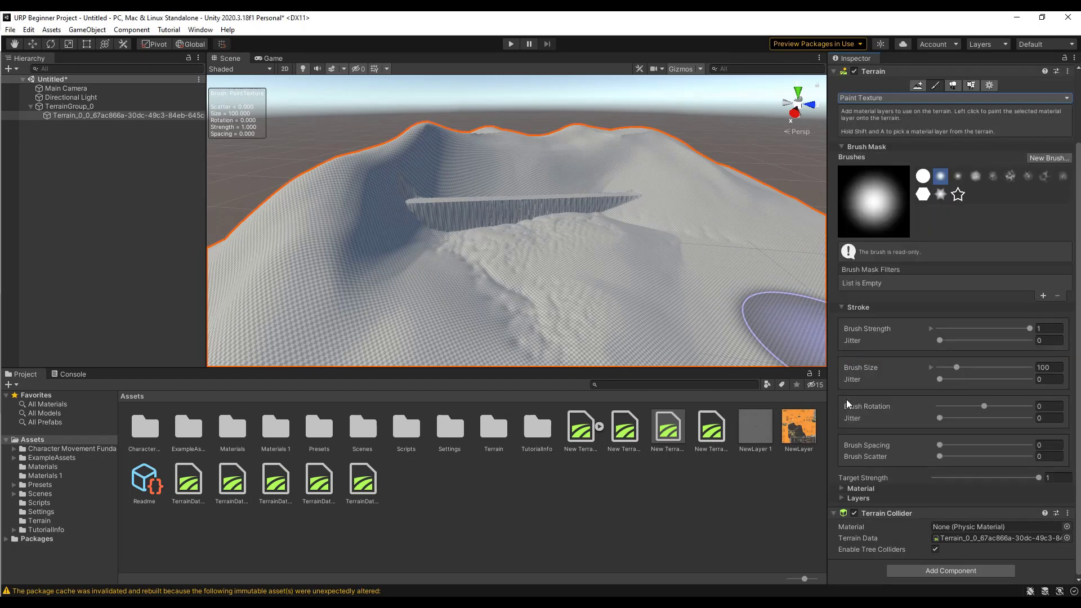
pyautogui.click(840, 498)
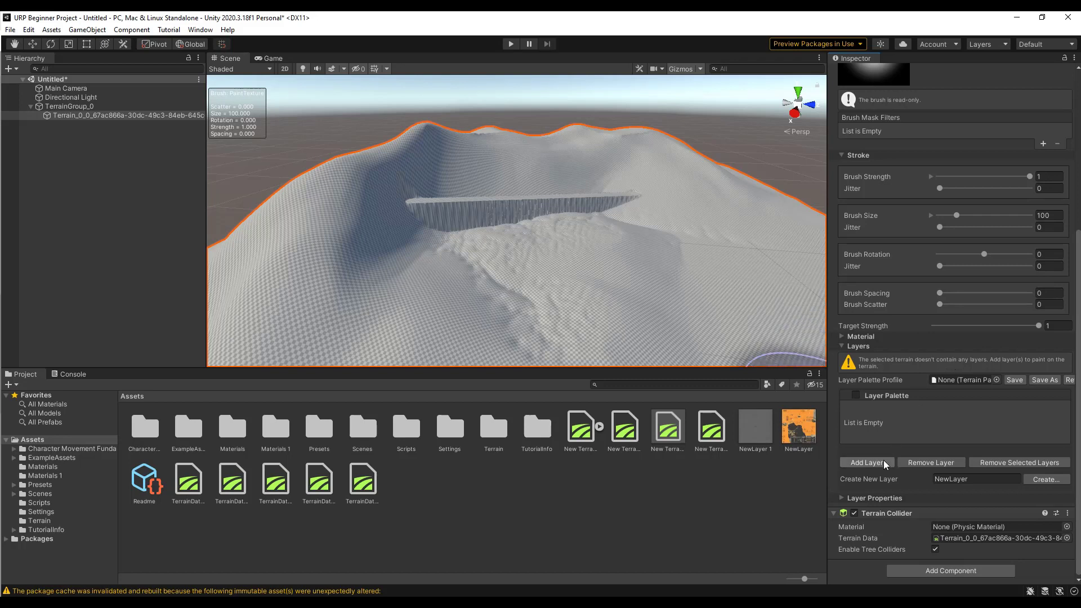
# Step: Create a new terrain layer named GoundMoss using the se4rwei_2K_Albedo texture
pyautogui.click(873, 478)
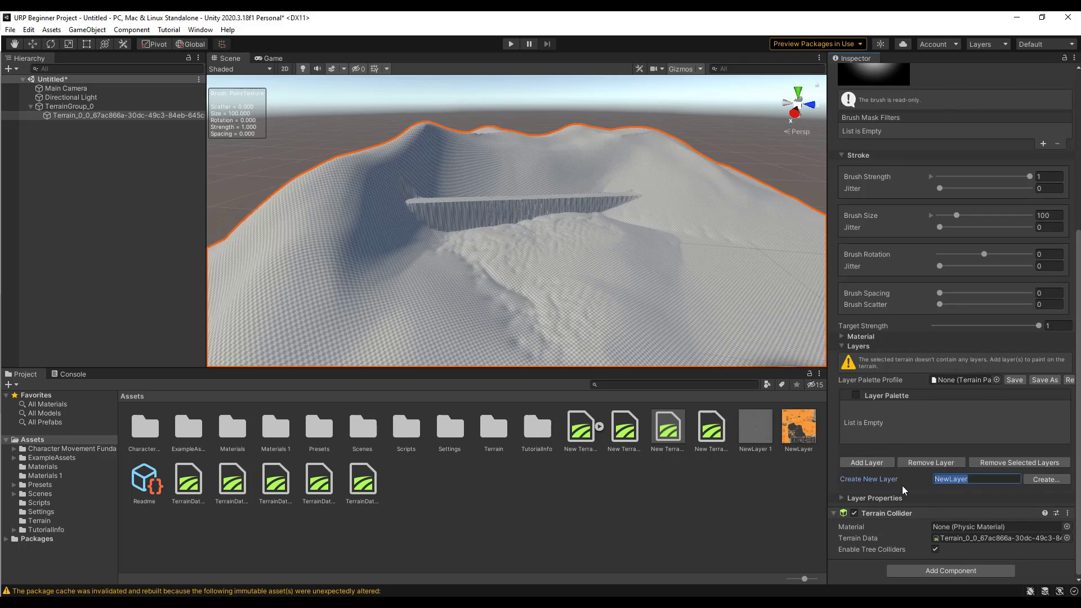
pyautogui.write('GreenTerrain')
pyautogui.click(1036, 478)
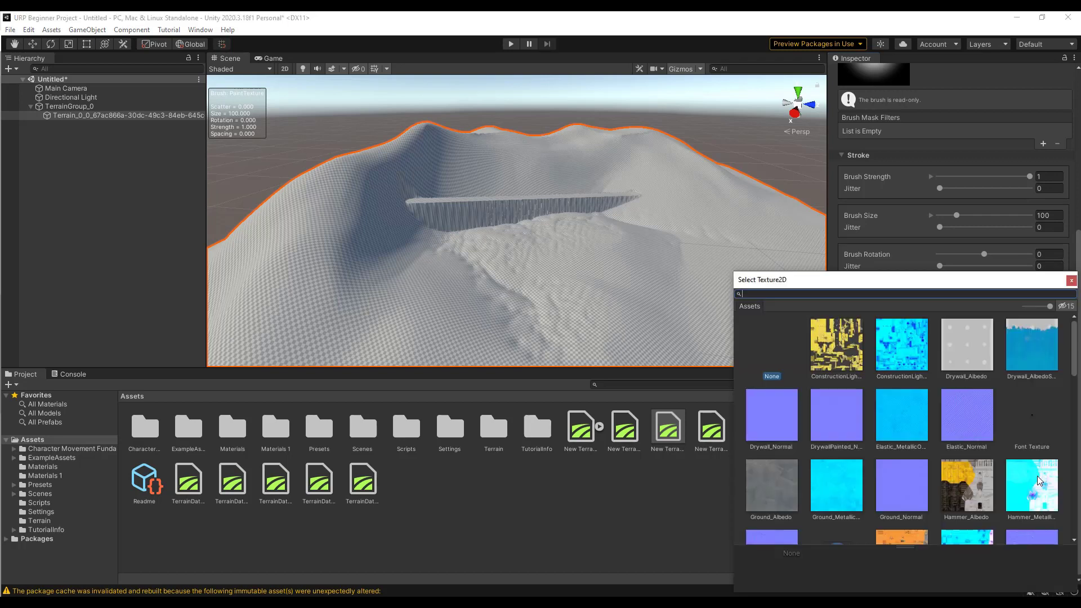
pyautogui.scroll(-10, 833, 371)
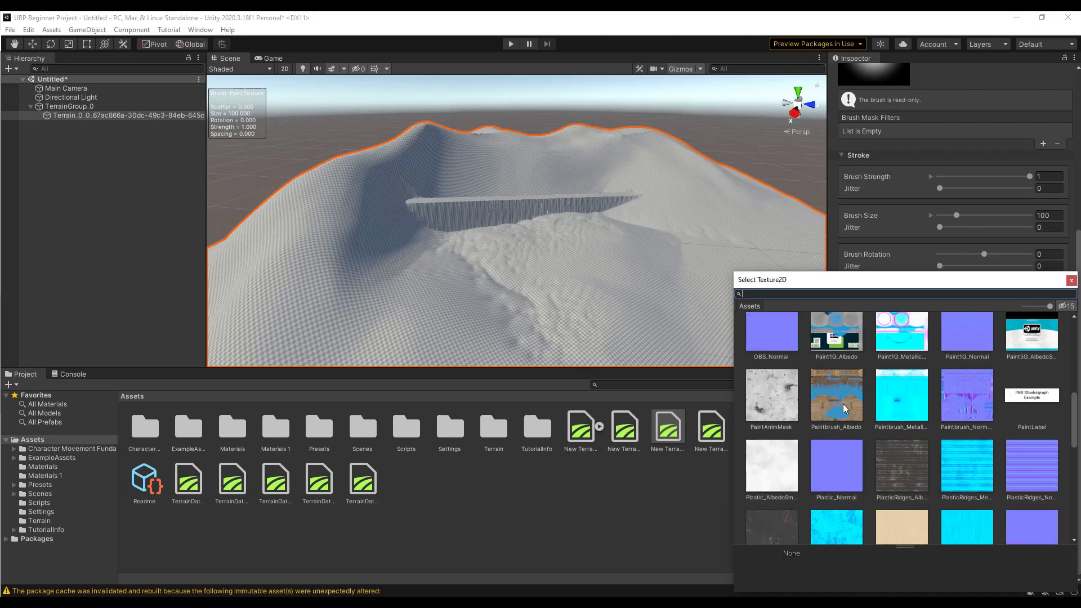
pyautogui.scroll(-10, 843, 404)
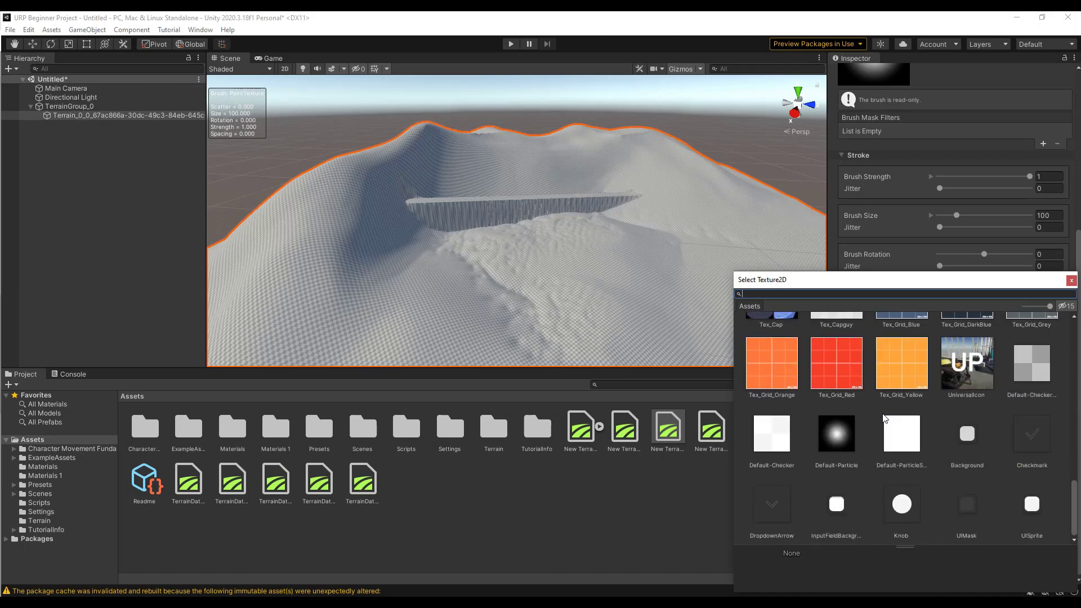
pyautogui.scroll(20, 885, 419)
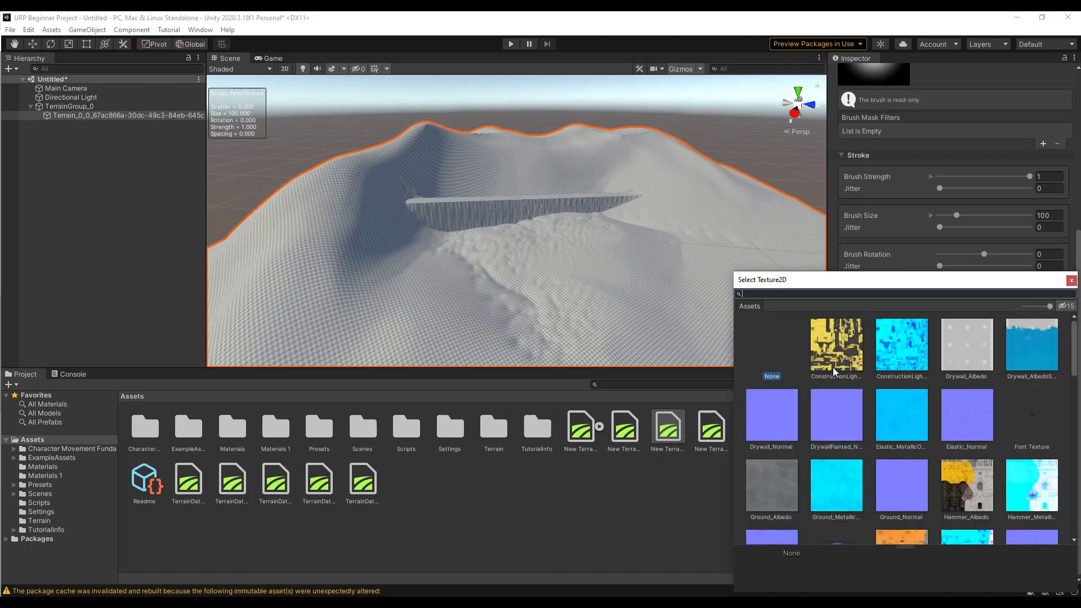
pyautogui.scroll(-10, 917, 367)
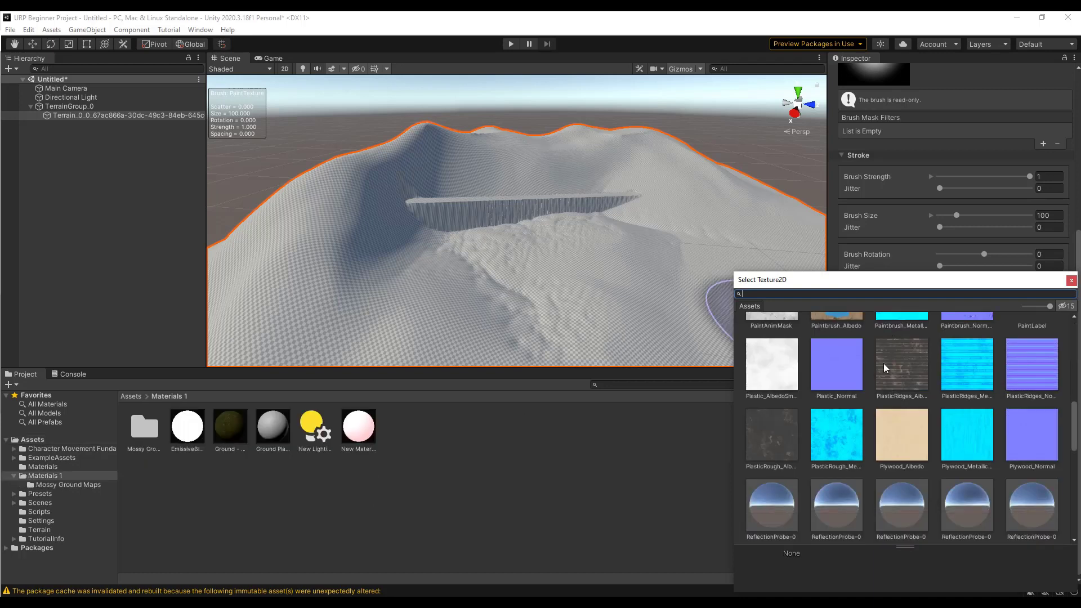
pyautogui.click(1023, 447)
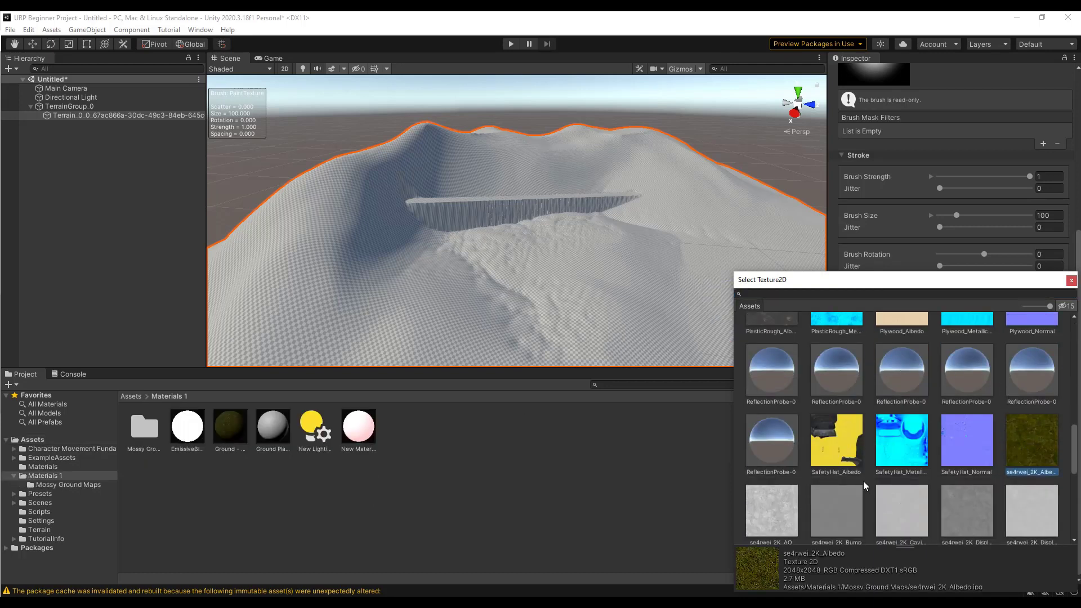
pyautogui.doubleClick(1033, 438)
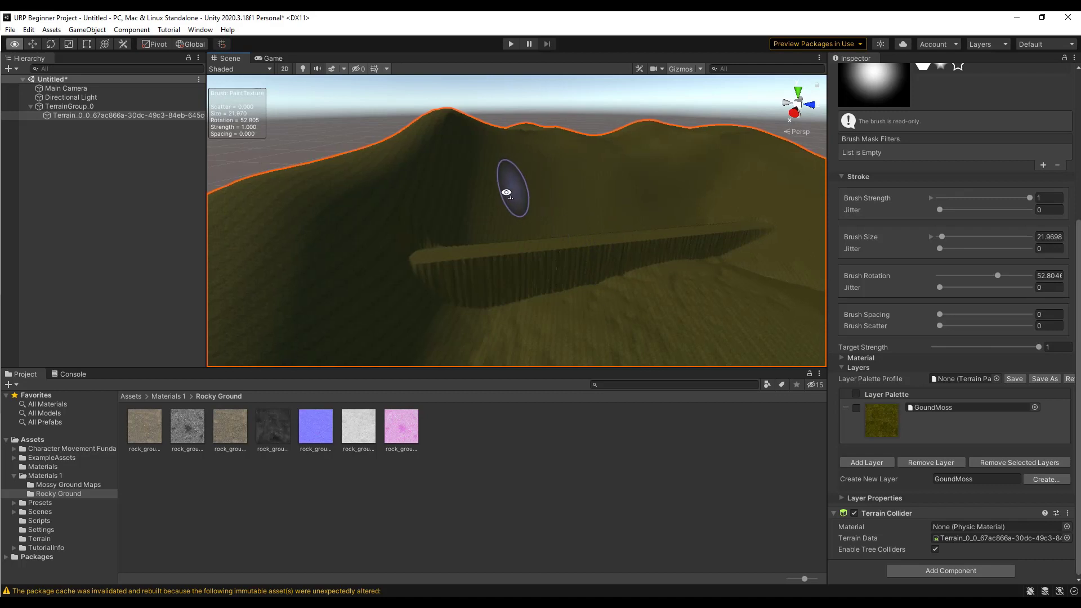
# Step: Expand the GoundMoss layer's properties and assign the se4rwei_2K_Normal texture from Mossy Ground Maps as its normal map
pyautogui.keyDown('alt'); pyautogui.moveTo(512, 188); pyautogui.dragTo(535, 198); pyautogui.keyUp('alt')
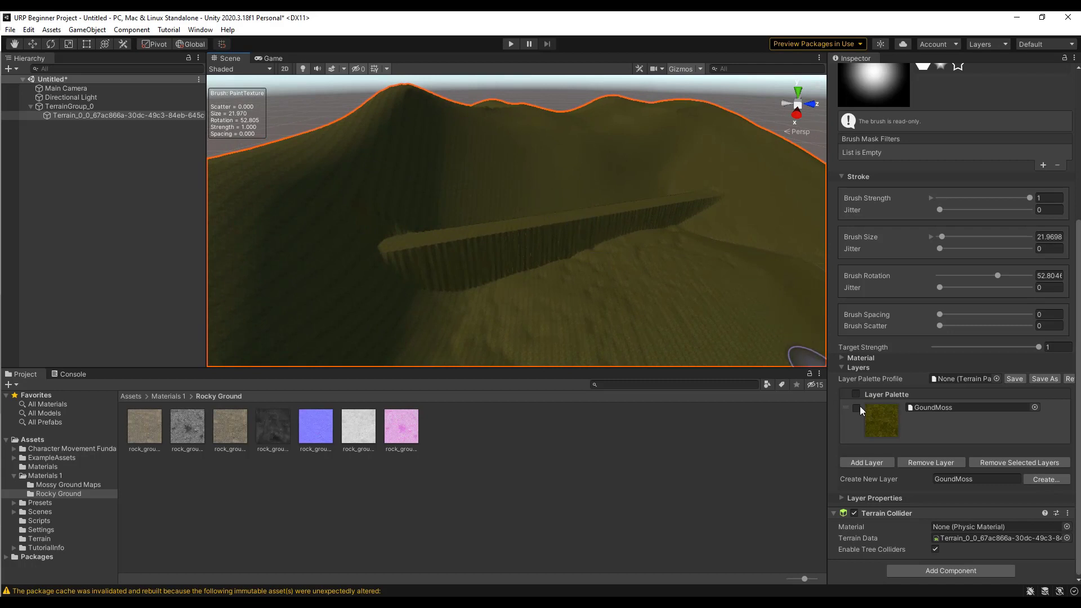
pyautogui.click(841, 498)
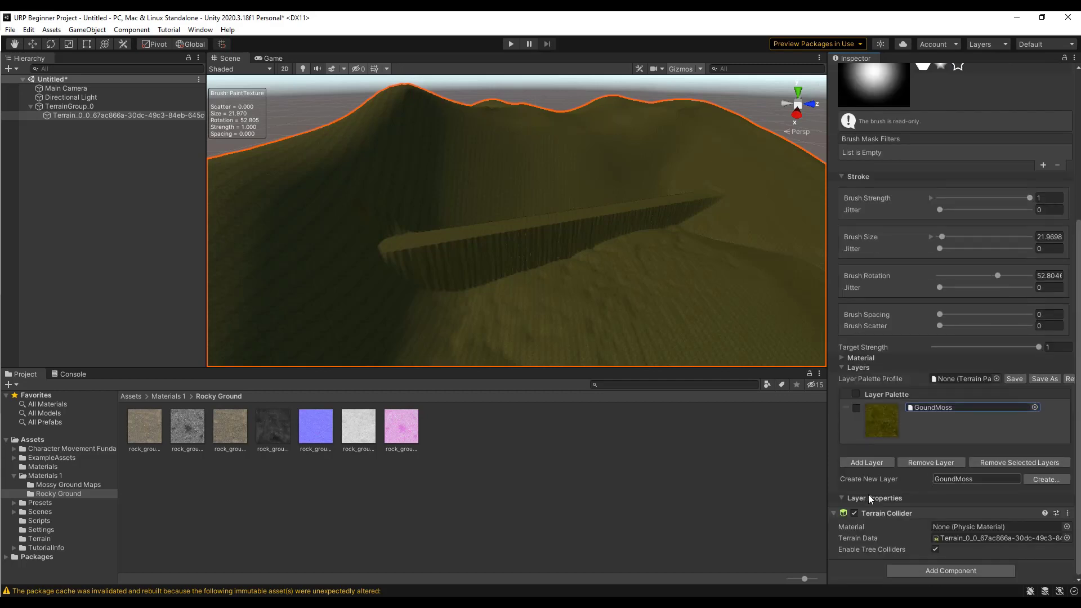
pyautogui.click(884, 413)
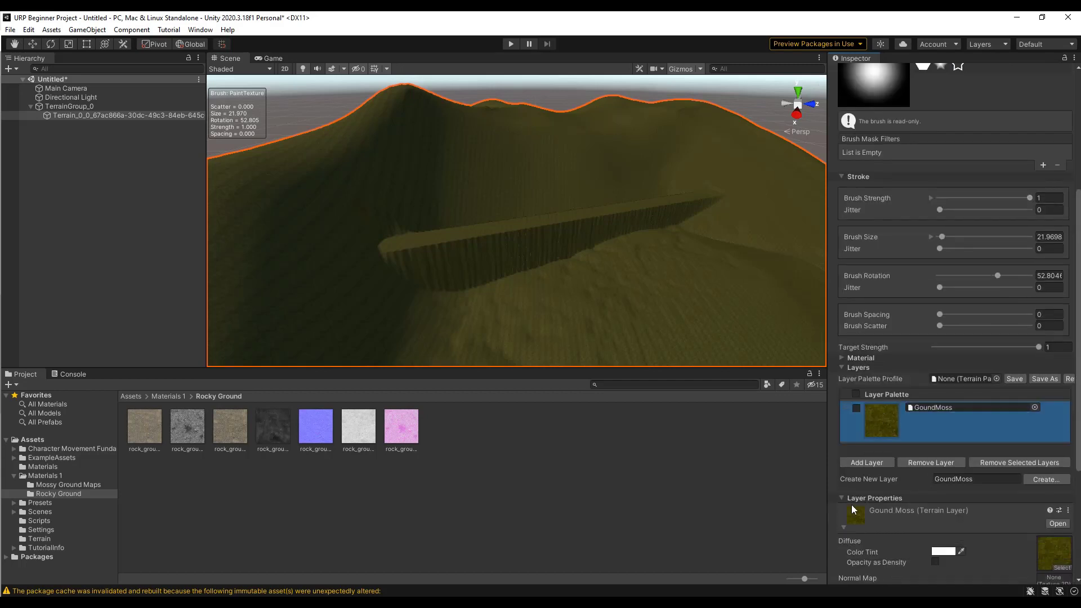
pyautogui.scroll(-5, 907, 428)
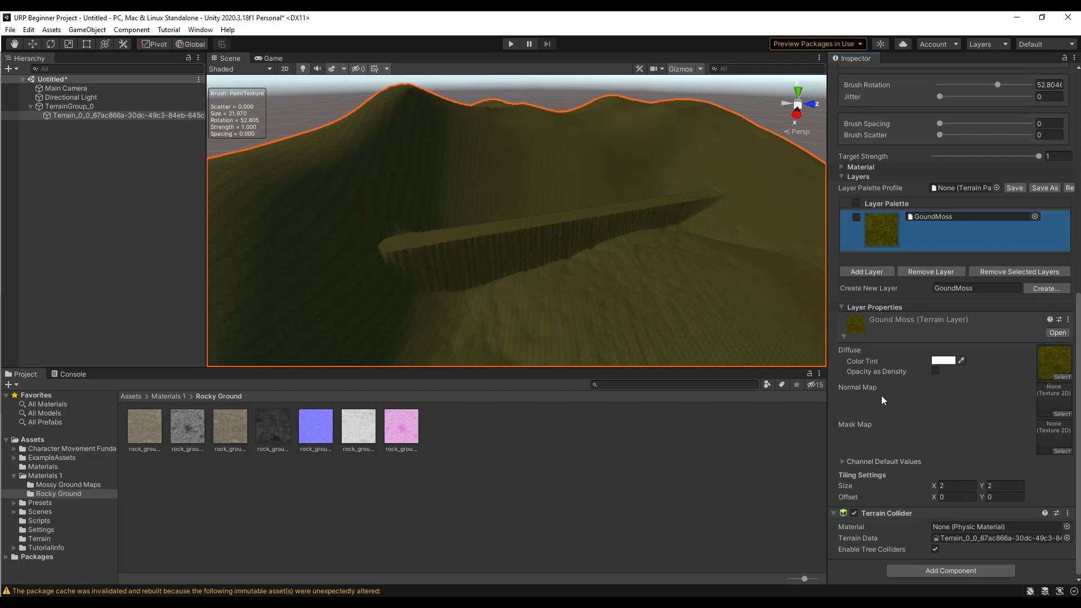
pyautogui.click(69, 486)
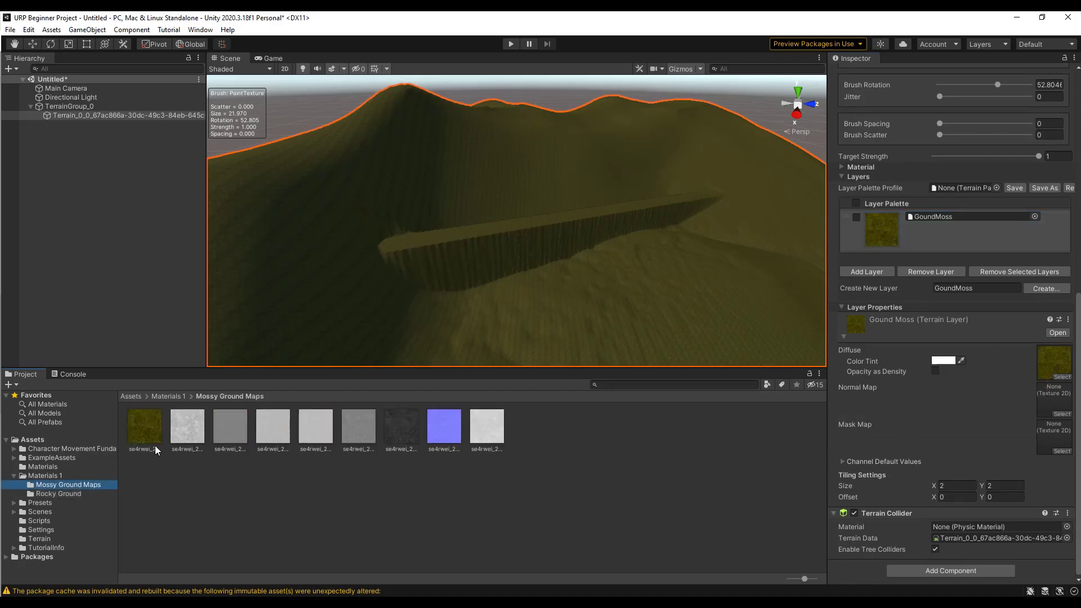
pyautogui.moveTo(445, 434); pyautogui.dragTo(1046, 400)
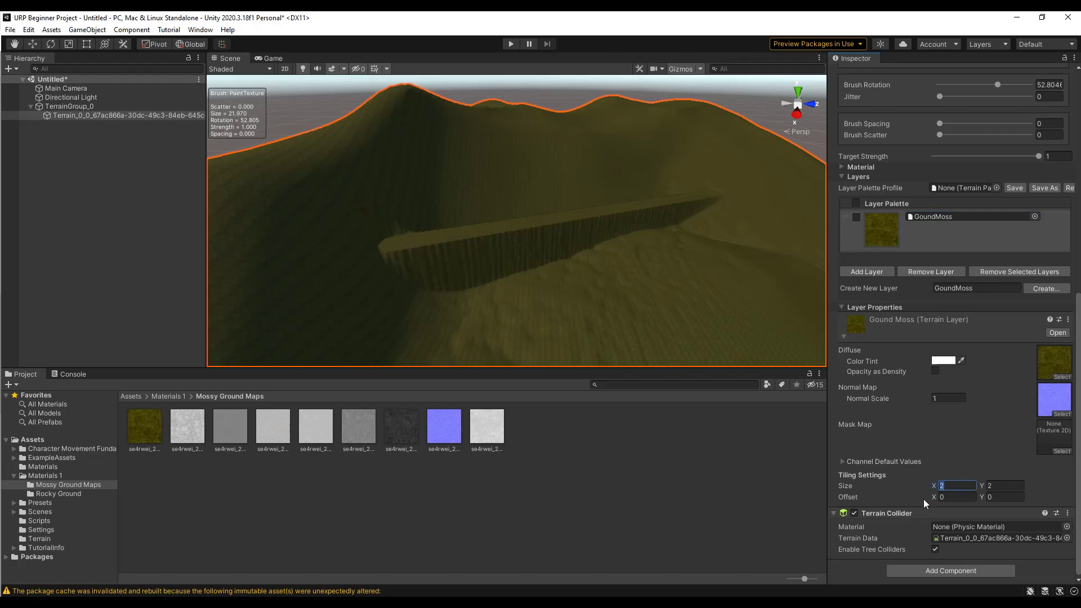
# Step: Set the GoundMoss layer's tiling size to 15 by 15
pyautogui.write('5')
pyautogui.press('Tab')
pyautogui.write('15')
pyautogui.moveTo(555, 273)
pyautogui.keyDown('alt'); pyautogui.mouseDown()
pyautogui.moveTo(411, 265)
pyautogui.moveTo(422, 273)
pyautogui.moveTo(420, 297)
pyautogui.moveTo(454, 297)
pyautogui.moveTo(485, 316)
pyautogui.moveTo(509, 255)
pyautogui.moveTo(533, 229)
pyautogui.moveTo(572, 217)
pyautogui.moveTo(549, 228)
pyautogui.moveTo(557, 230)
pyautogui.mouseUp(); pyautogui.keyUp('alt')
# Step: Shift the GoundMoss layer's tiling offset to X -16.01 and Y -8.77
pyautogui.click(950, 497)
pyautogui.write('0.1')
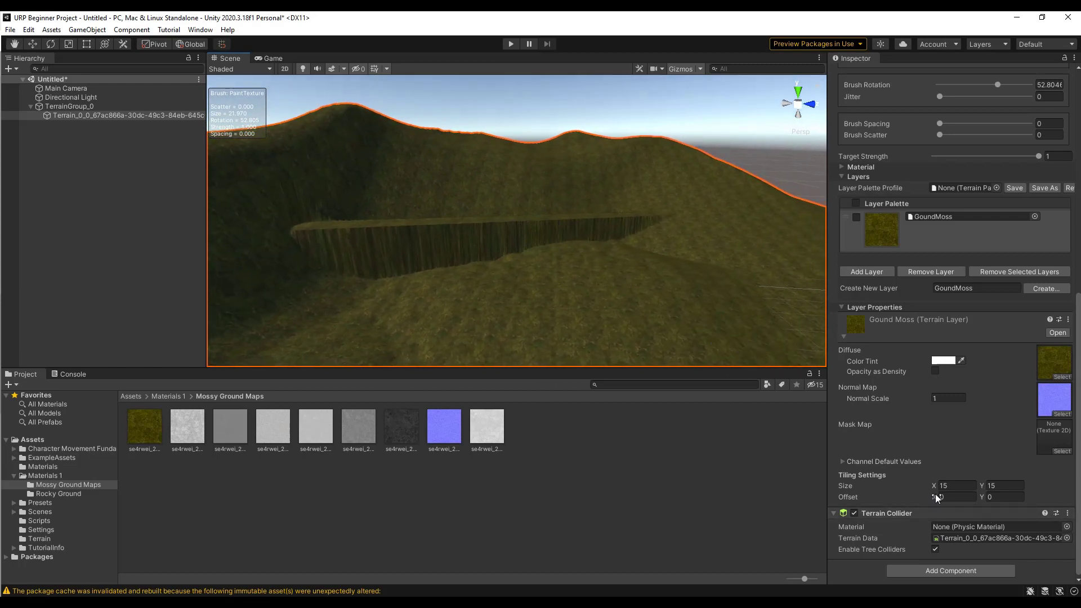
pyautogui.press('BackSpace')
pyautogui.press('BackSpace')
pyautogui.press('BackSpace')
pyautogui.write('-16.01')
pyautogui.moveTo(984, 498); pyautogui.dragTo(647, 339)
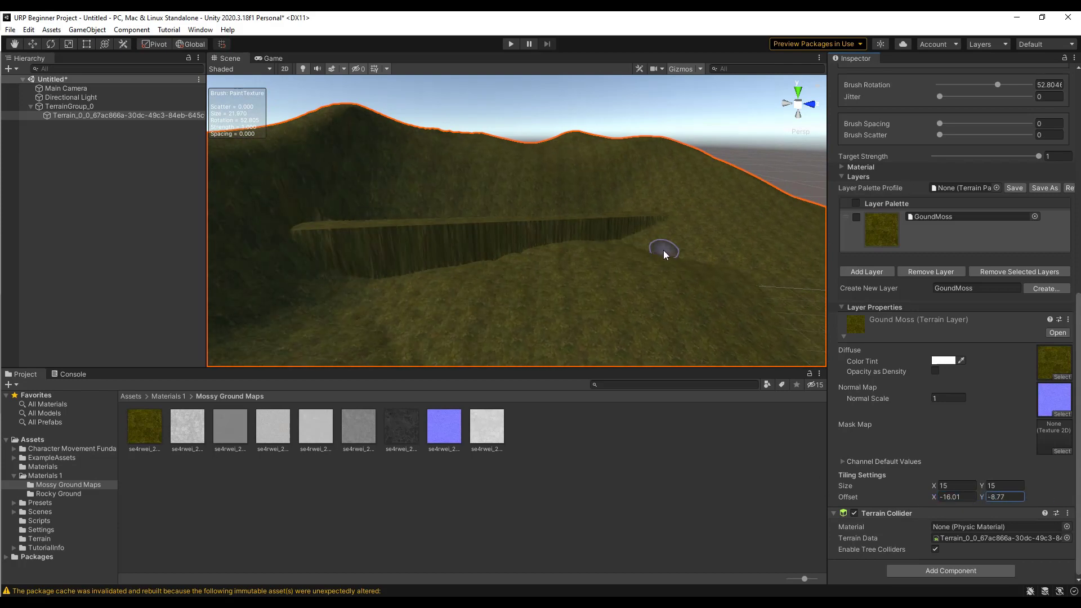
pyautogui.keyDown('alt'); pyautogui.moveTo(666, 248); pyautogui.dragTo(639, 169); pyautogui.keyUp('alt')
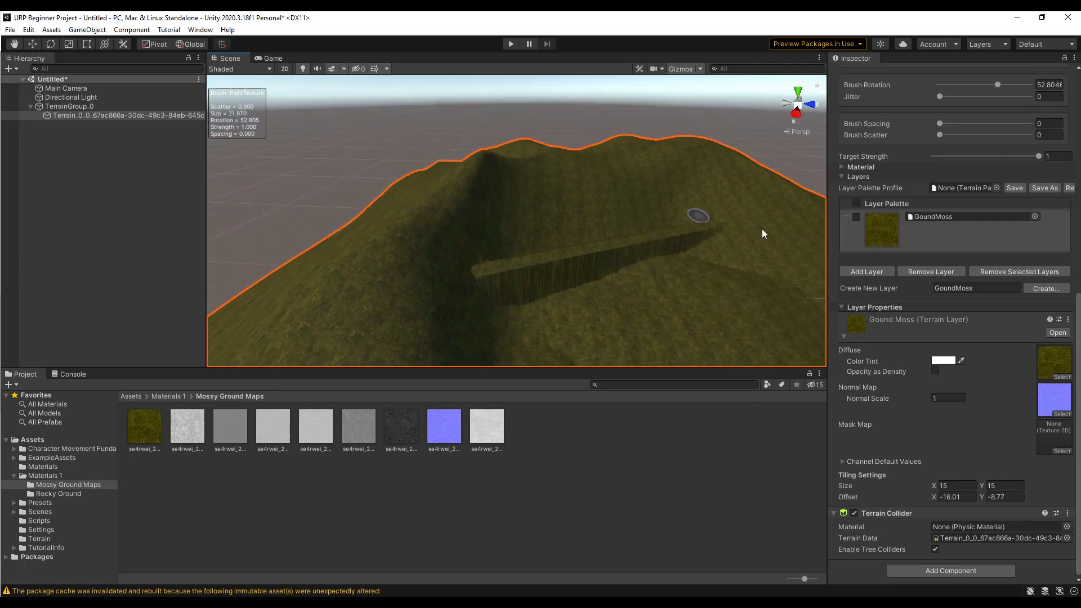
# Step: Create a second terrain layer named RockyGround using the rock_ground_02_albedo_2k texture
pyautogui.click(957, 290)
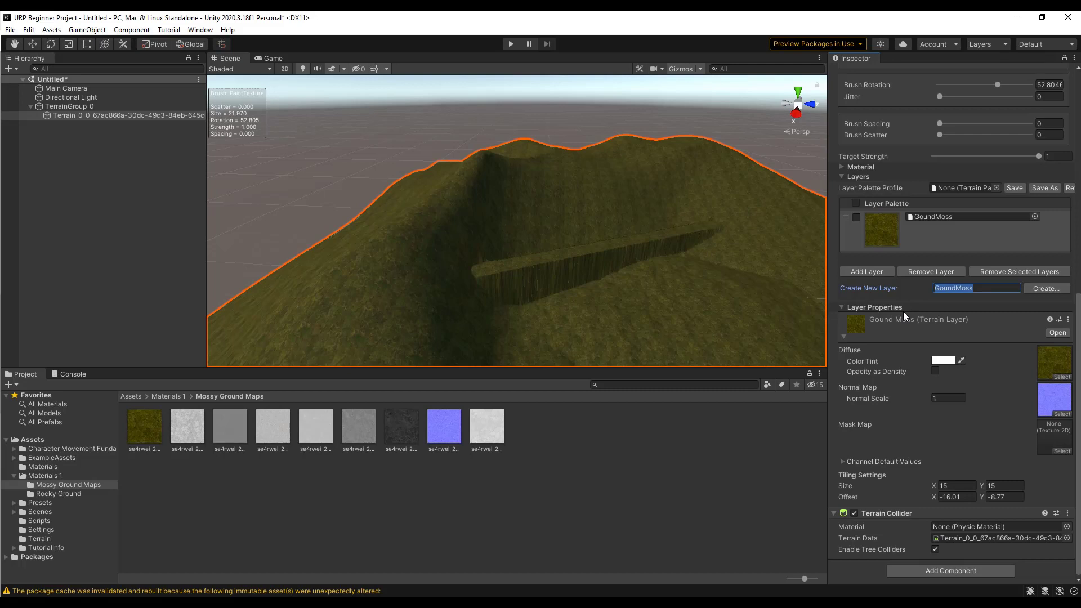
pyautogui.write('Rocky Ground')
pyautogui.click(1044, 287)
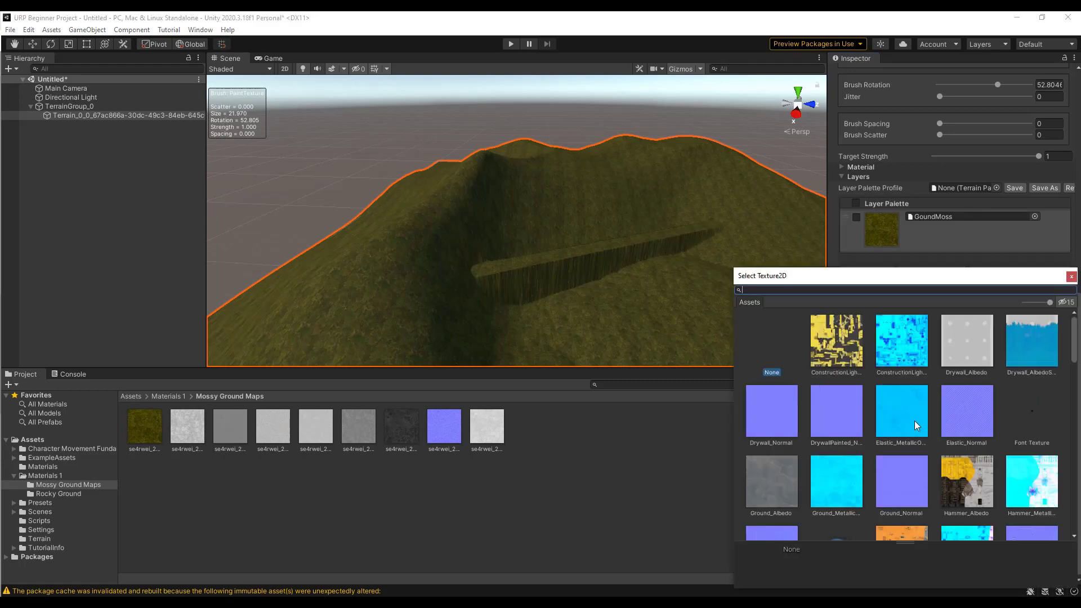
pyautogui.scroll(-10, 914, 420)
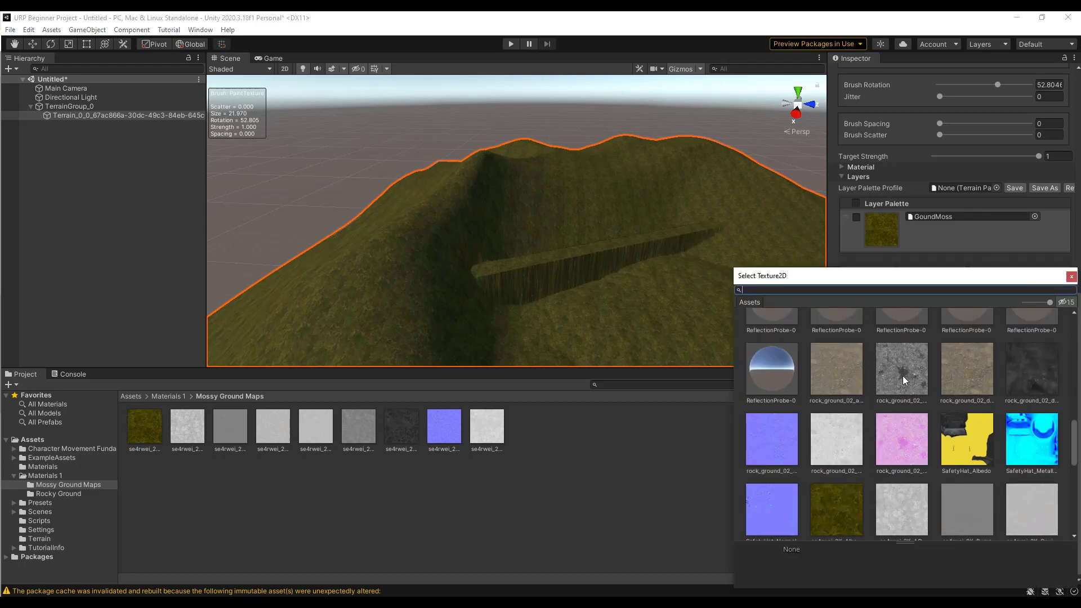
pyautogui.click(834, 369)
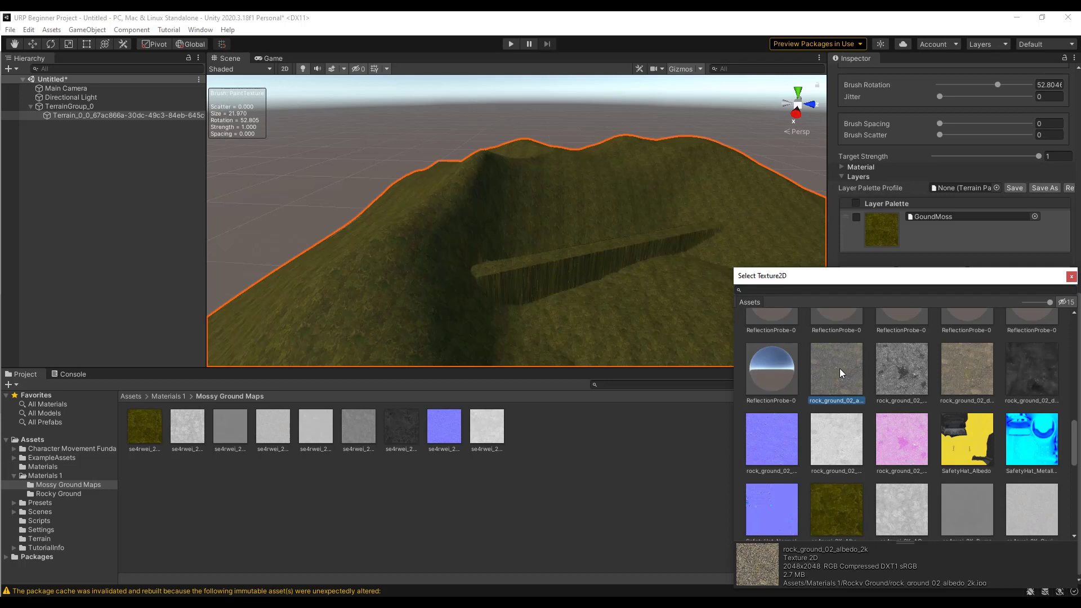
pyautogui.doubleClick(839, 369)
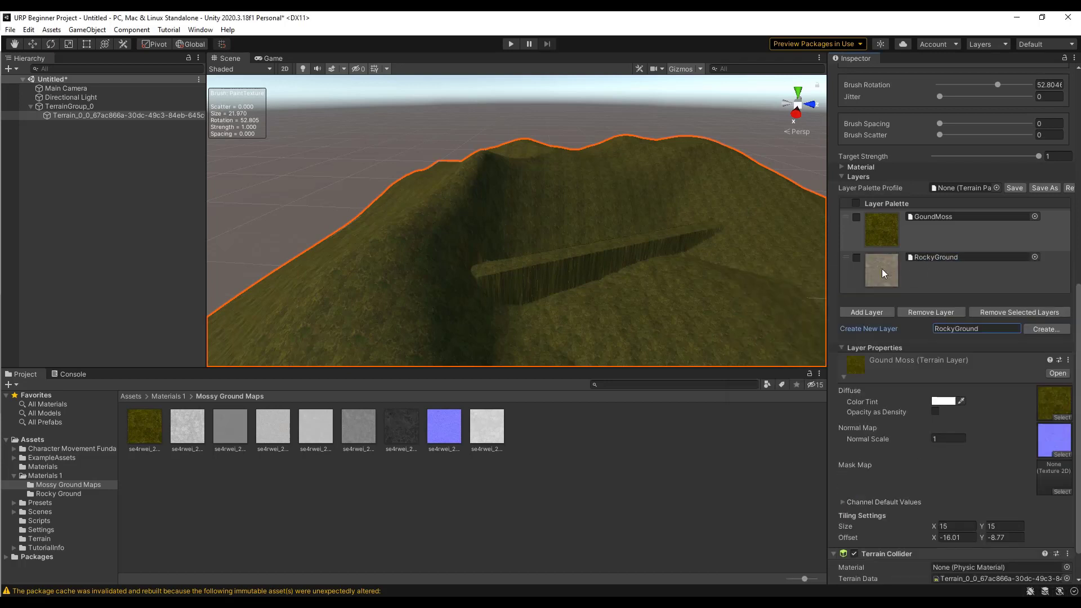
# Step: Paint the RockyGround layer over the peak and along the back ridge with the soft round brush, size about 22
pyautogui.click(871, 275)
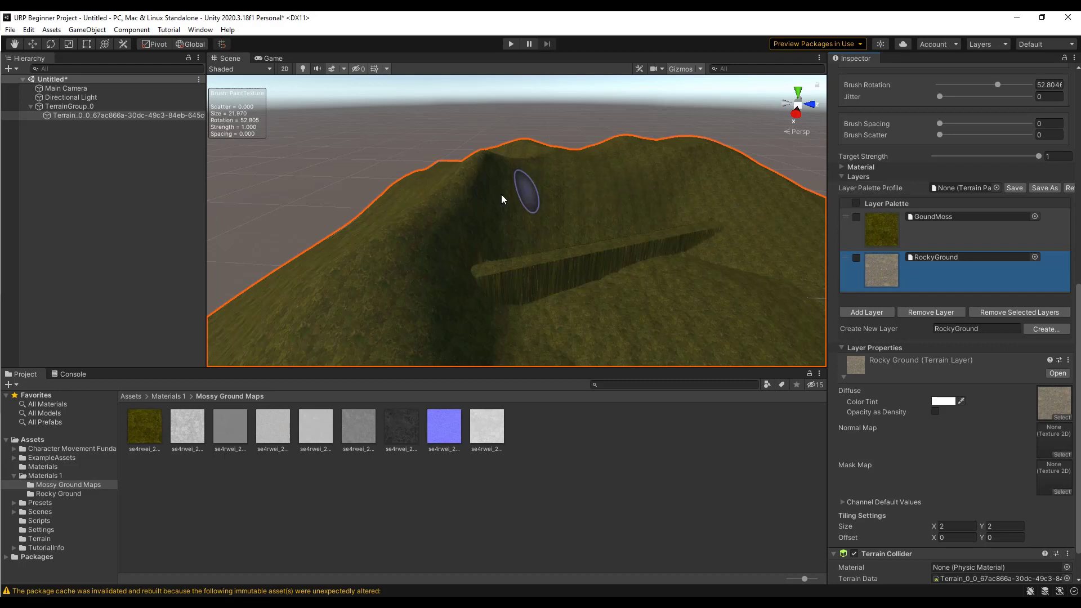
pyautogui.scroll(10, 919, 222)
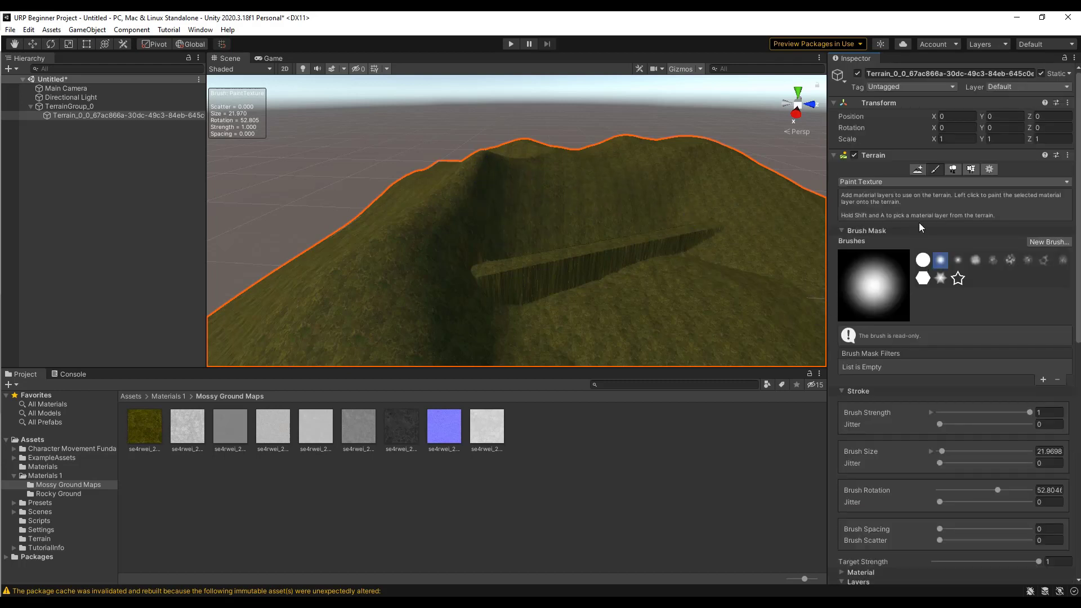
pyautogui.scroll(-3, 924, 214)
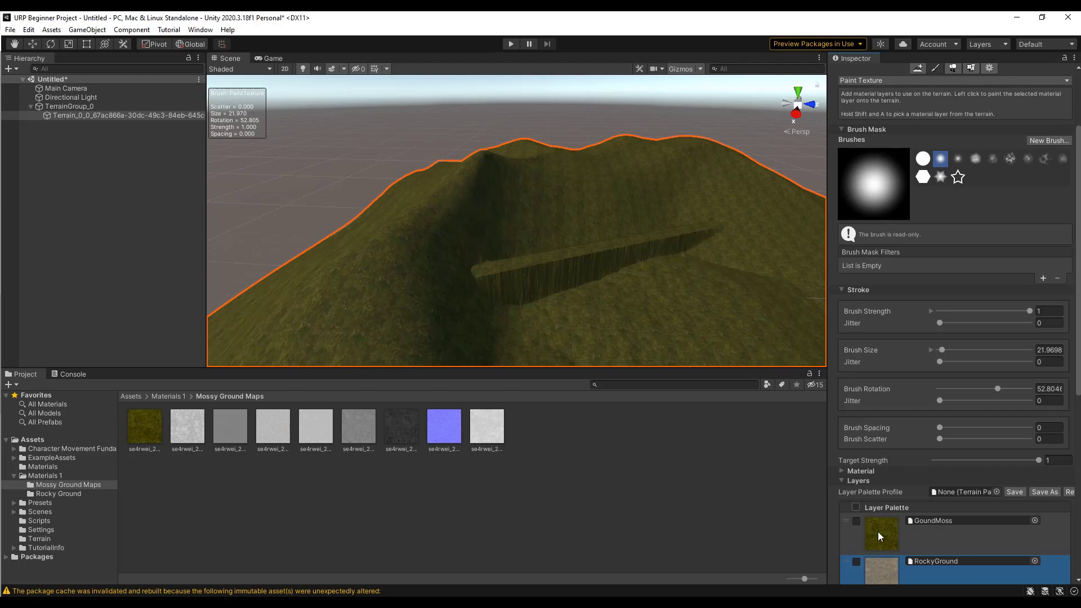
pyautogui.moveTo(453, 248)
pyautogui.mouseDown()
pyautogui.moveTo(441, 222)
pyautogui.moveTo(475, 184)
pyautogui.moveTo(535, 174)
pyautogui.mouseUp()
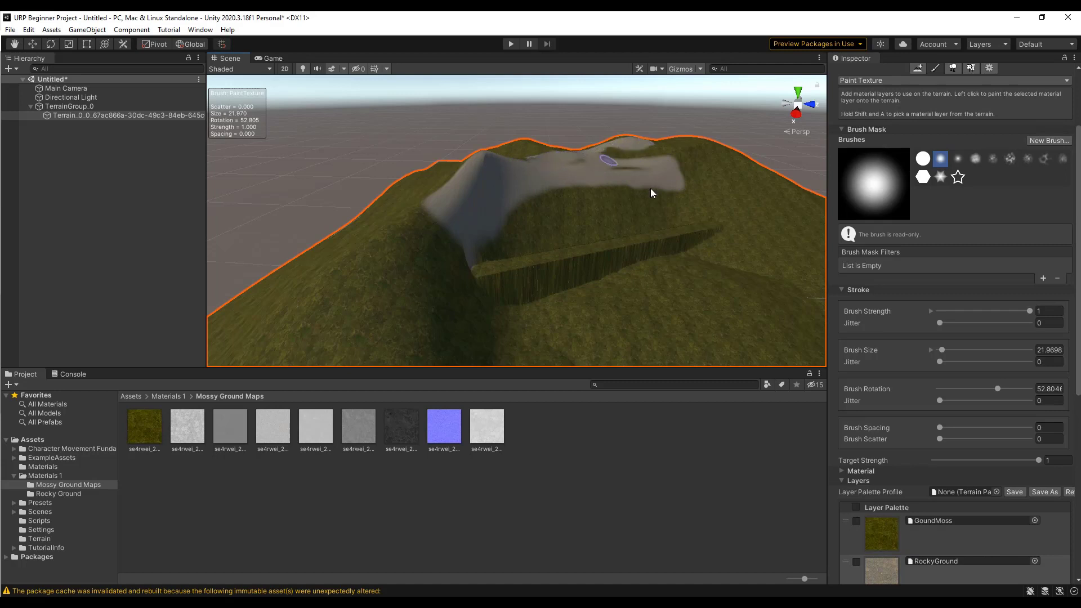
# Step: Enlarge the brush to size 62 and paint RockyGround over the hillside behind the bridge and the peak's front slope
pyautogui.moveTo(941, 350); pyautogui.dragTo(947, 350)
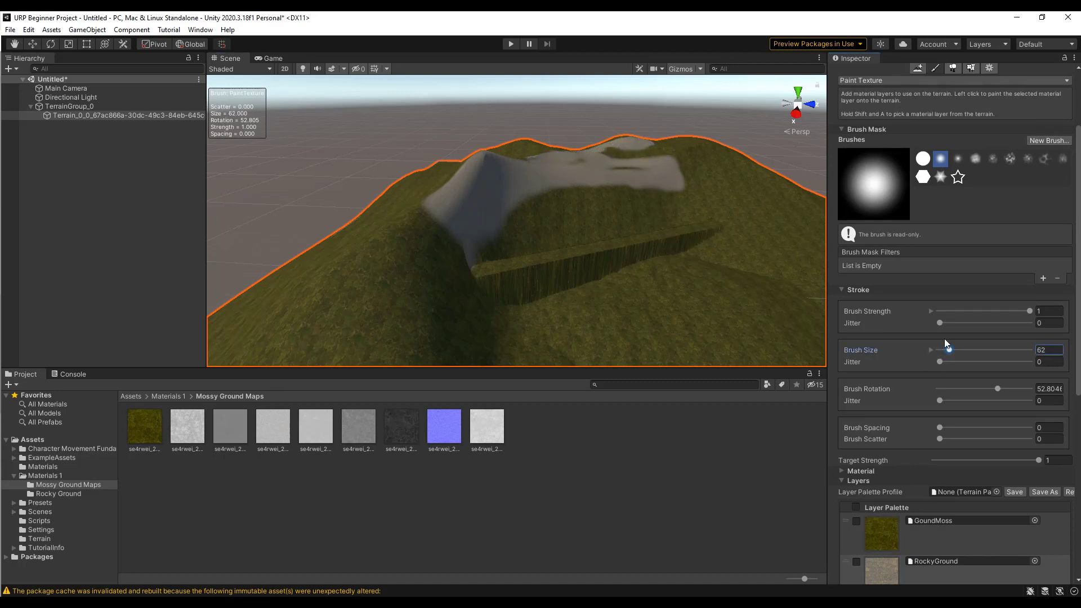
pyautogui.moveTo(628, 182)
pyautogui.mouseDown()
pyautogui.moveTo(568, 194)
pyautogui.moveTo(516, 197)
pyautogui.moveTo(689, 167)
pyautogui.moveTo(599, 160)
pyautogui.mouseUp()
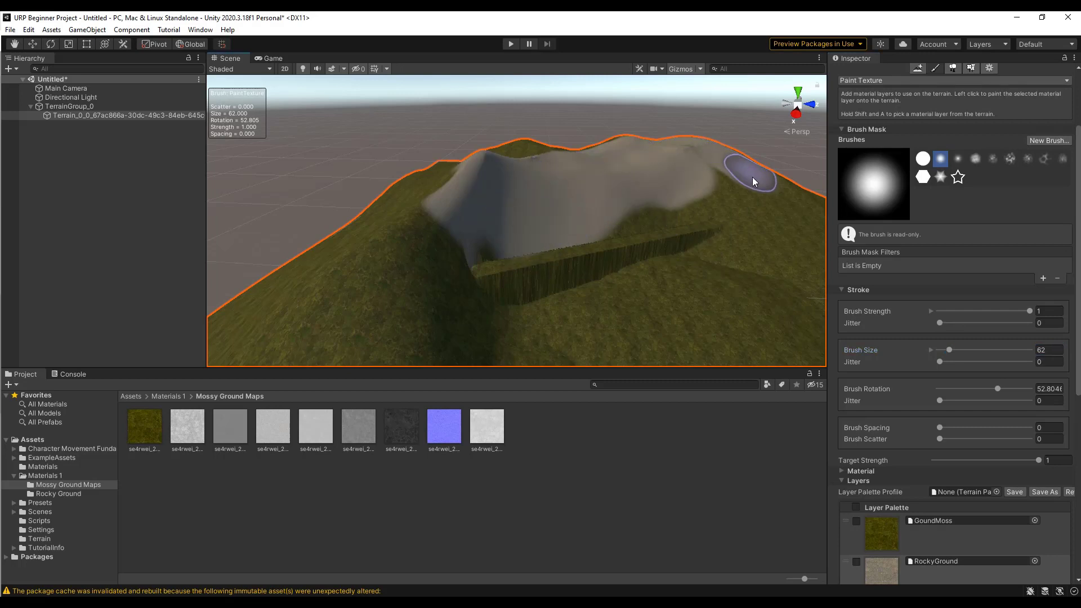
pyautogui.moveTo(755, 181)
pyautogui.mouseDown()
pyautogui.moveTo(778, 201)
pyautogui.moveTo(672, 183)
pyautogui.moveTo(597, 206)
pyautogui.moveTo(749, 196)
pyautogui.moveTo(753, 213)
pyautogui.moveTo(701, 201)
pyautogui.moveTo(785, 206)
pyautogui.mouseUp()
pyautogui.moveTo(704, 161)
pyautogui.mouseDown()
pyautogui.moveTo(675, 155)
pyautogui.moveTo(488, 180)
pyautogui.moveTo(341, 269)
pyautogui.moveTo(462, 230)
pyautogui.mouseUp()
pyautogui.moveTo(462, 230)
pyautogui.mouseDown(button='right')
pyautogui.moveTo(434, 251)
pyautogui.moveTo(664, 338)
pyautogui.mouseUp(button='right')
# Step: Set the RockyGround layer's tiling size to 15 by 15
pyautogui.scroll(-10, 901, 457)
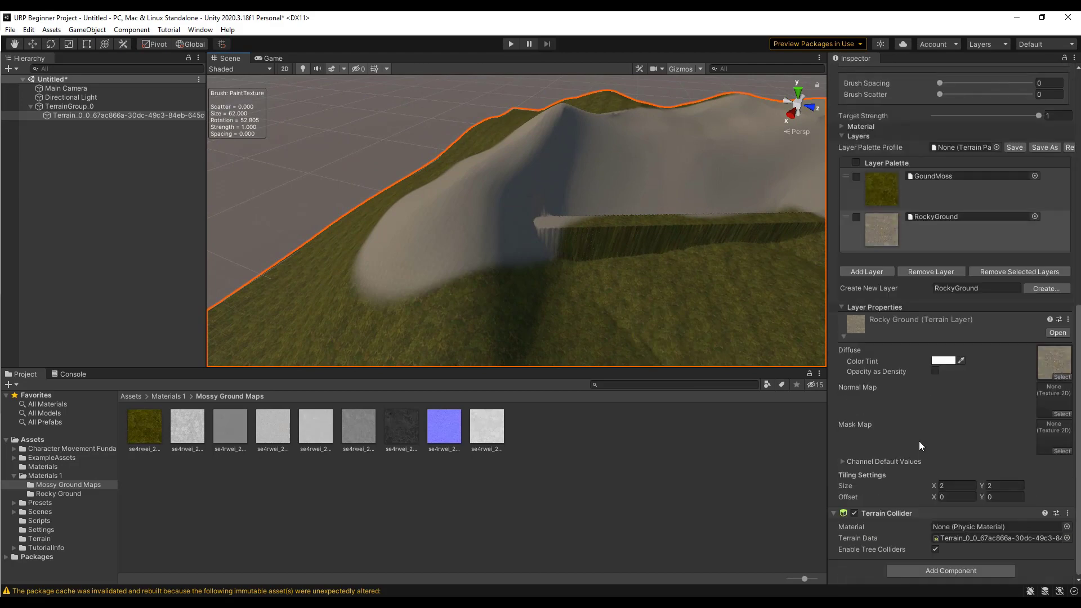
pyautogui.click(969, 485)
pyautogui.write('15')
pyautogui.press('Tab')
pyautogui.write('15')
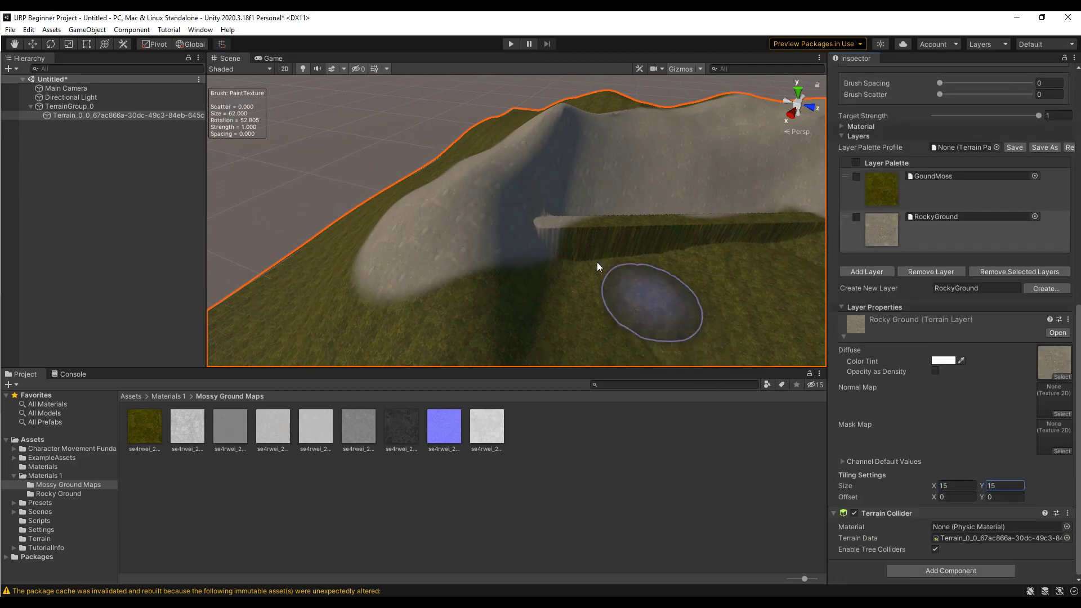
pyautogui.moveTo(652, 302)
pyautogui.keyDown('alt'); pyautogui.mouseDown()
pyautogui.moveTo(535, 253)
pyautogui.moveTo(547, 234)
pyautogui.moveTo(596, 210)
pyautogui.mouseUp(); pyautogui.keyUp('alt')
# Step: Assign se4rwei_2K_Normal as the RockyGround layer's normal map and choose Normal map as the texture type in its properties
pyautogui.moveTo(443, 426); pyautogui.dragTo(1048, 397)
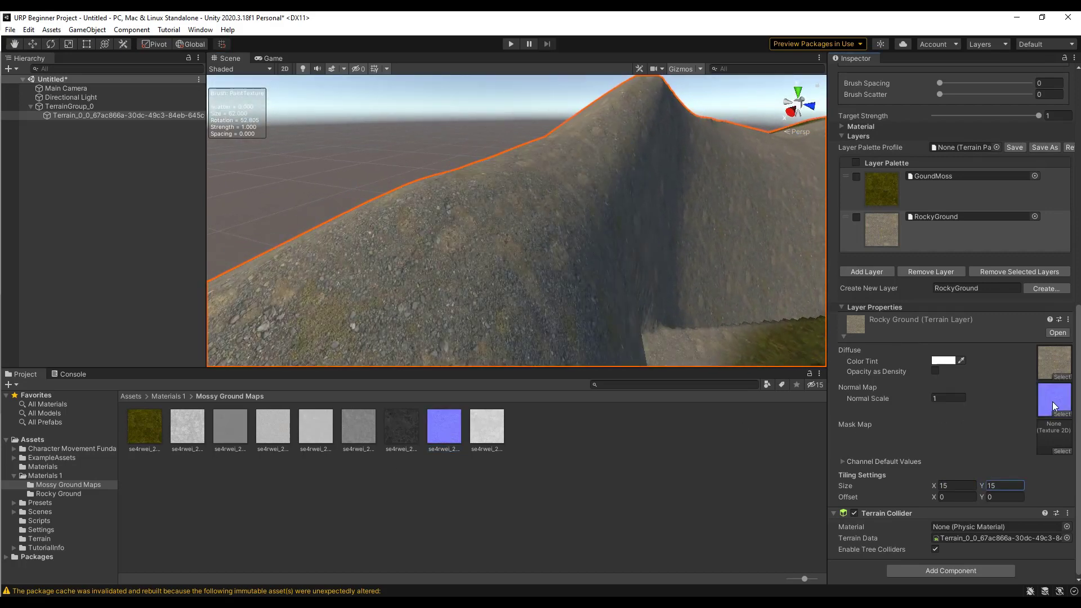
pyautogui.click(1048, 401)
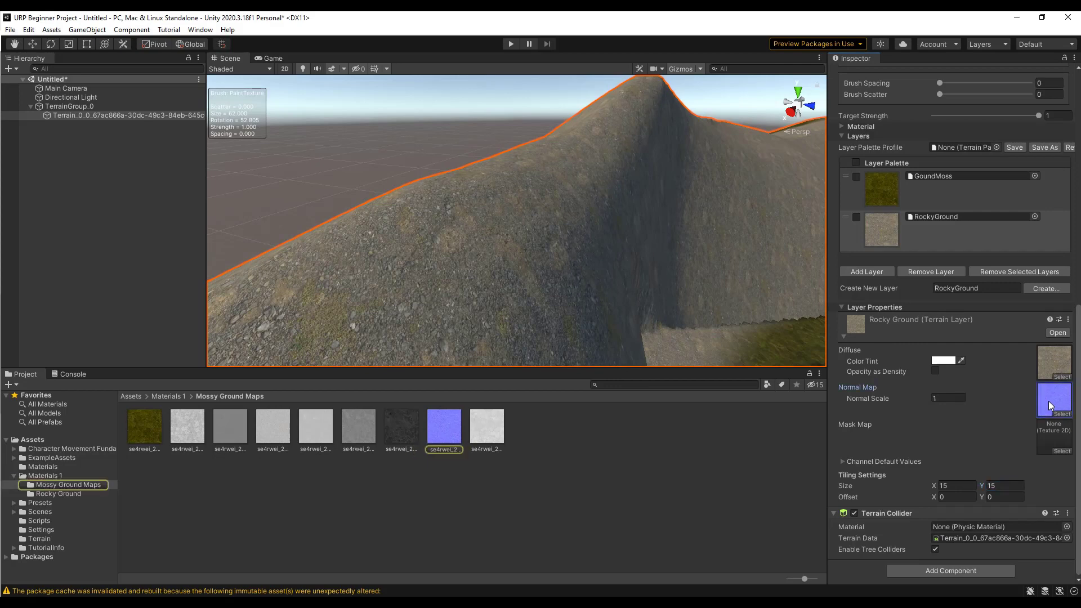
pyautogui.rightClick(1048, 401)
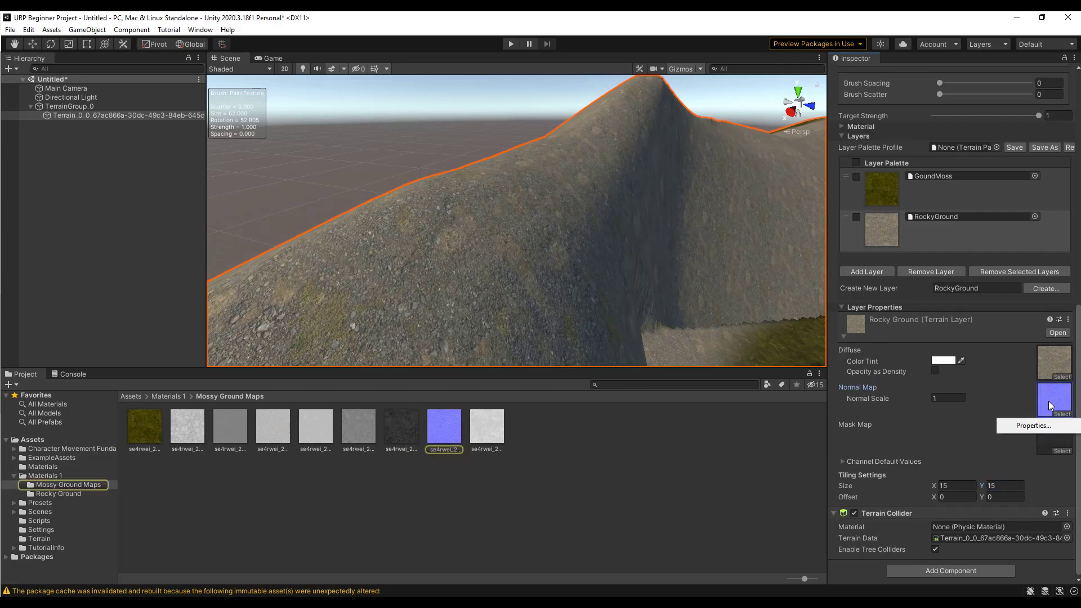
pyautogui.click(1008, 426)
pyautogui.click(326, 334)
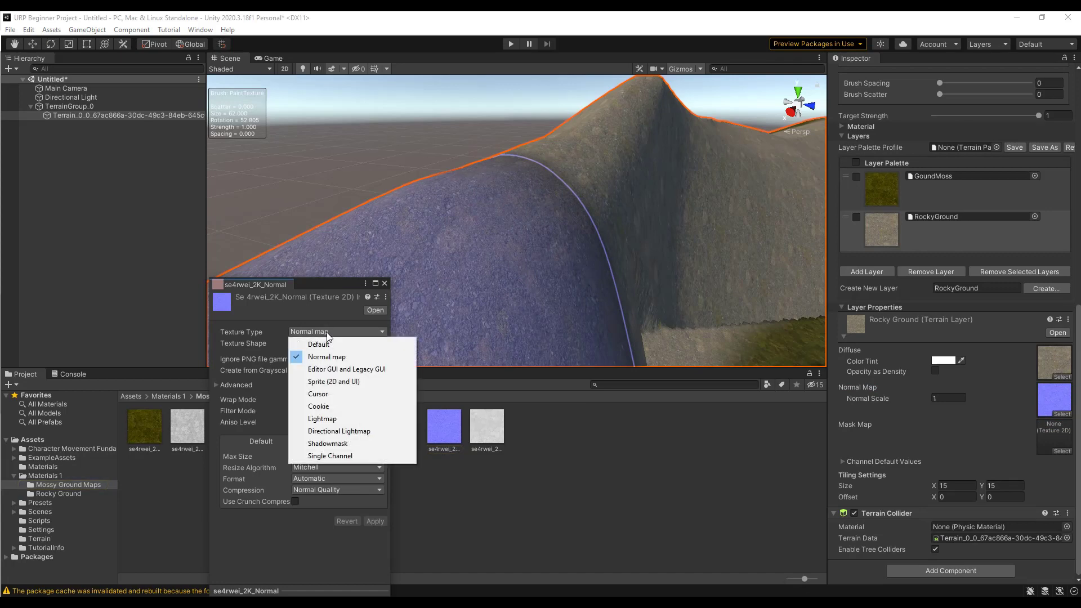
pyautogui.click(325, 354)
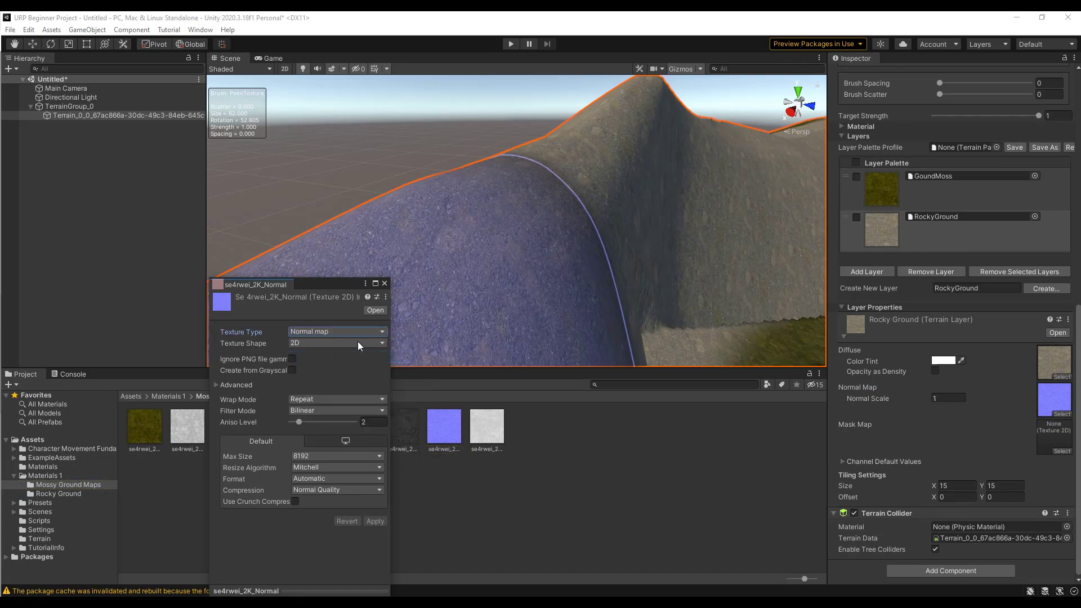
# Step: Close the texture properties and paint RockyGround patches over the flat mossy ground beside the bridge with builtin_brush_6 at size 62
pyautogui.click(384, 284)
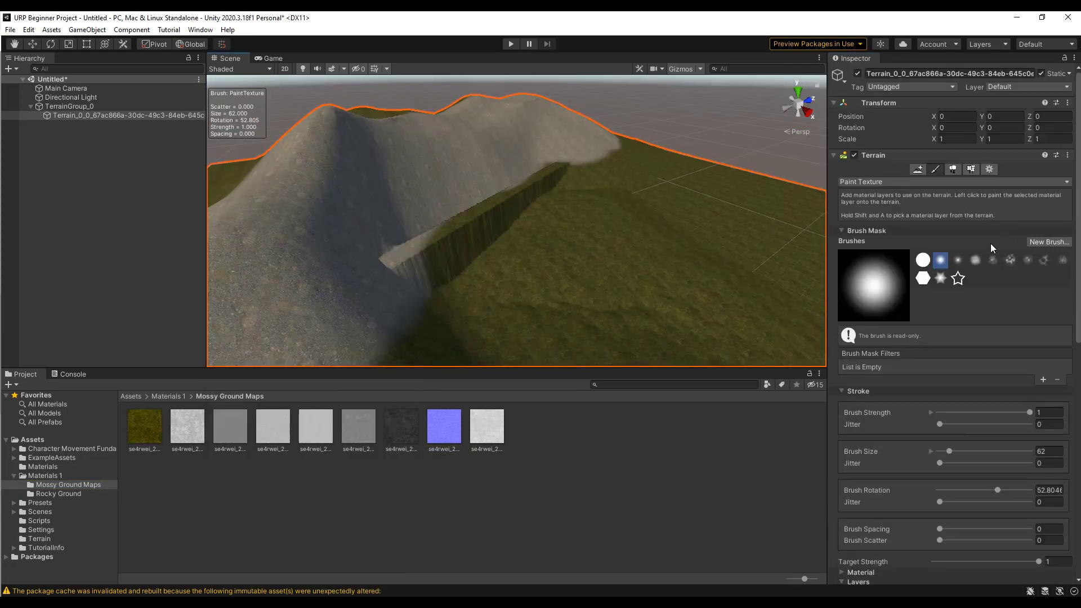
pyautogui.click(1010, 259)
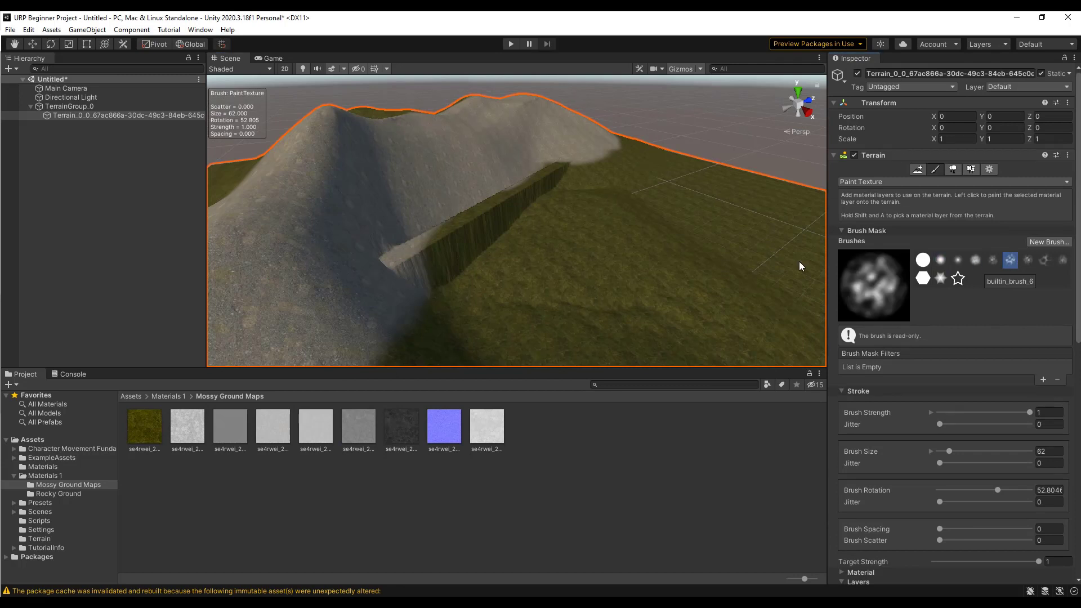
pyautogui.moveTo(613, 219)
pyautogui.mouseDown()
pyautogui.moveTo(556, 253)
pyautogui.moveTo(581, 244)
pyautogui.moveTo(512, 307)
pyautogui.moveTo(577, 315)
pyautogui.moveTo(708, 301)
pyautogui.moveTo(738, 277)
pyautogui.moveTo(748, 244)
pyautogui.moveTo(699, 243)
pyautogui.moveTo(653, 218)
pyautogui.mouseUp()
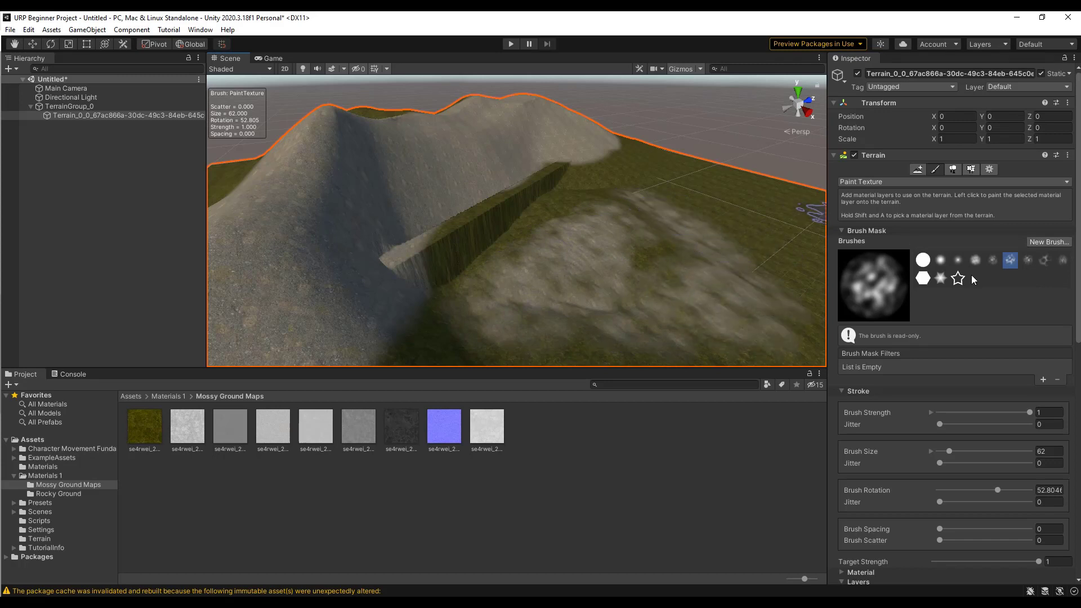
# Step: Paint GoundMoss patches over the rocky front slope and the hillside behind the bridge with the streaked brush mask at size 18
pyautogui.click(1063, 261)
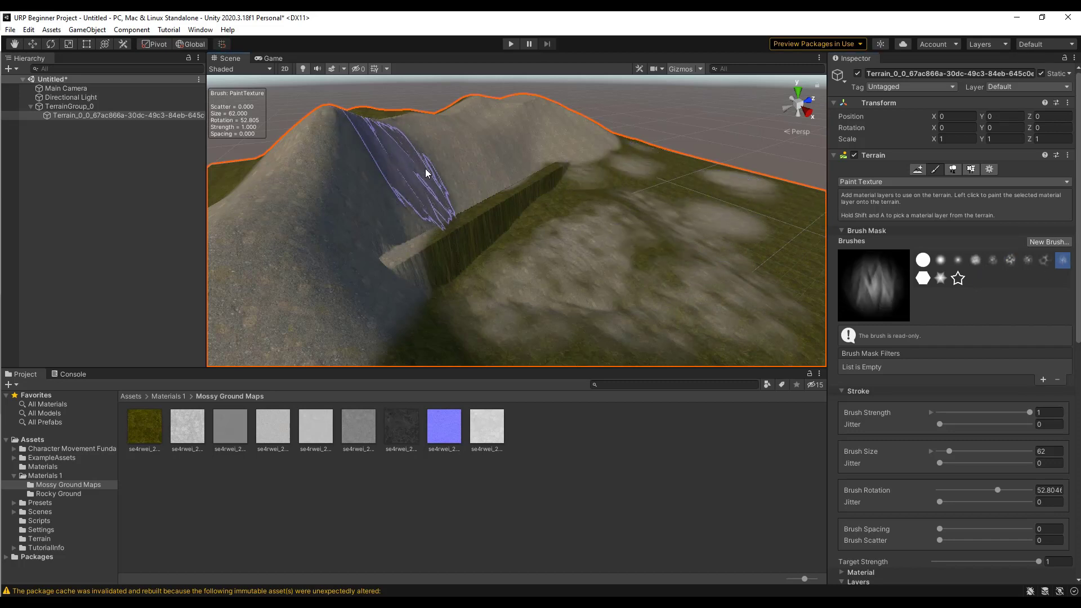
pyautogui.keyDown('alt'); pyautogui.moveTo(722, 209); pyautogui.dragTo(586, 221); pyautogui.keyUp('alt')
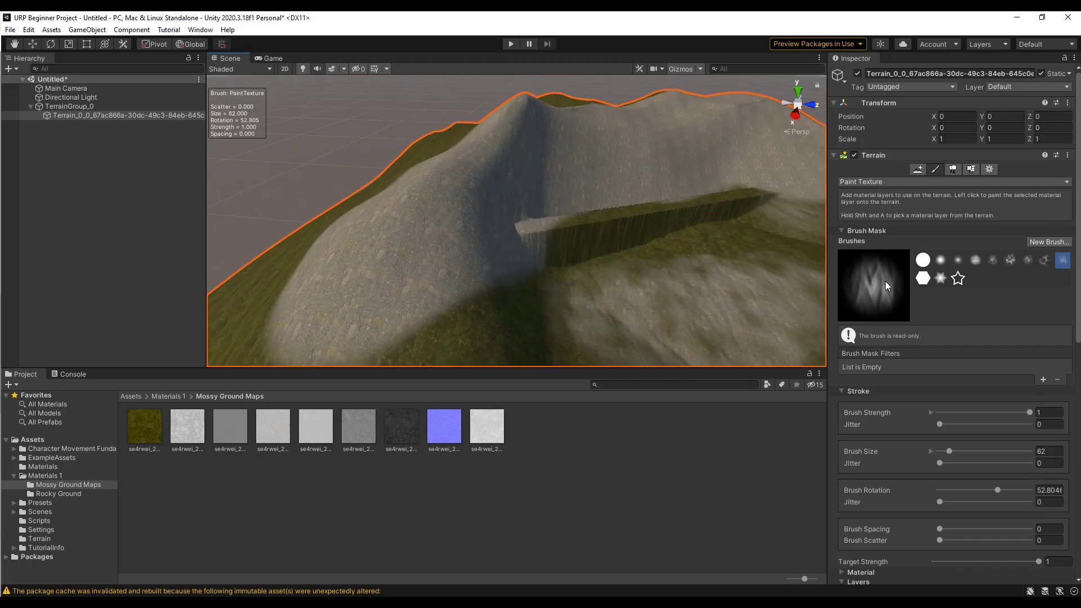
pyautogui.scroll(-5, 885, 282)
pyautogui.click(885, 322)
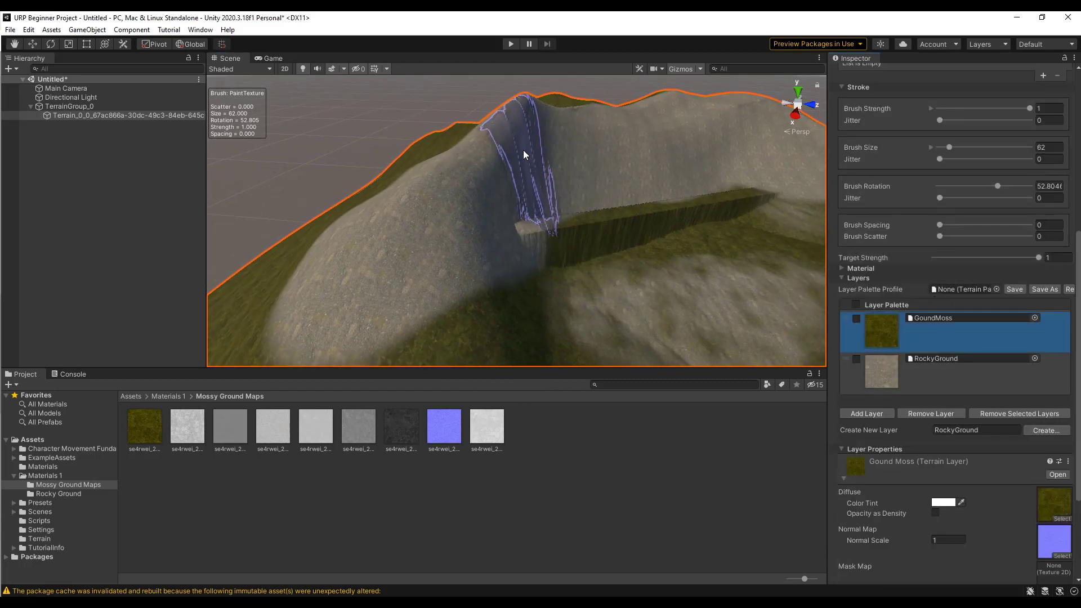
pyautogui.scroll(-3, 887, 464)
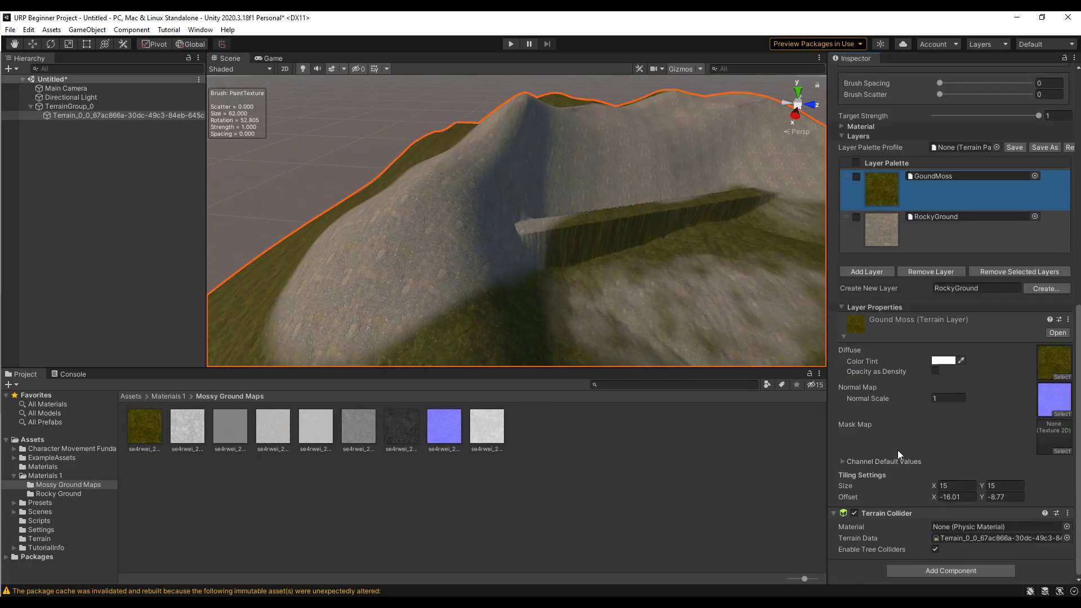
pyautogui.scroll(10, 897, 450)
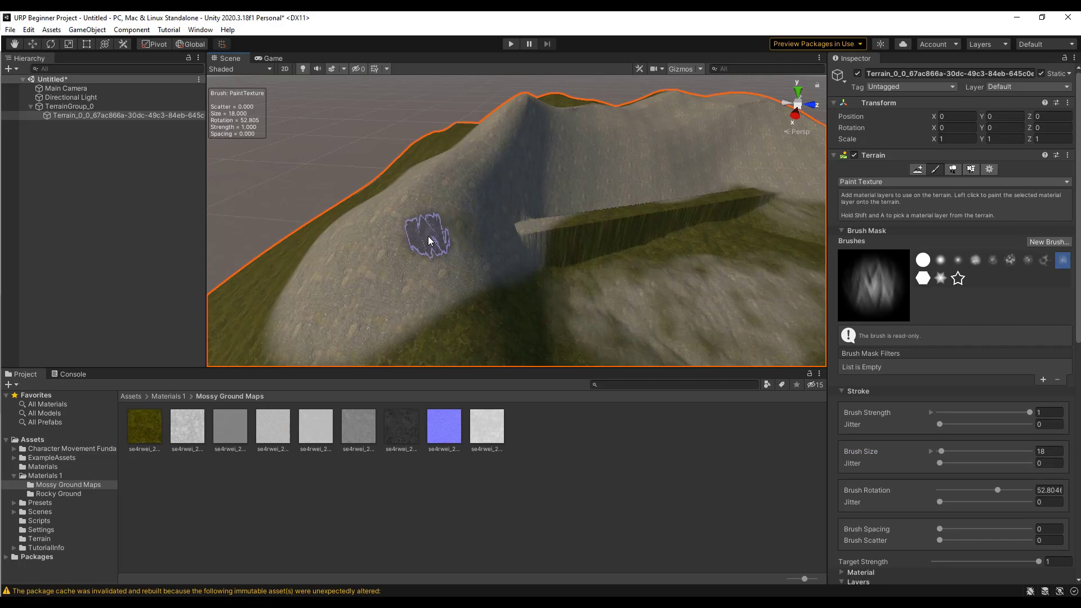
pyautogui.moveTo(428, 235)
pyautogui.mouseDown()
pyautogui.moveTo(353, 285)
pyautogui.moveTo(431, 228)
pyautogui.mouseUp()
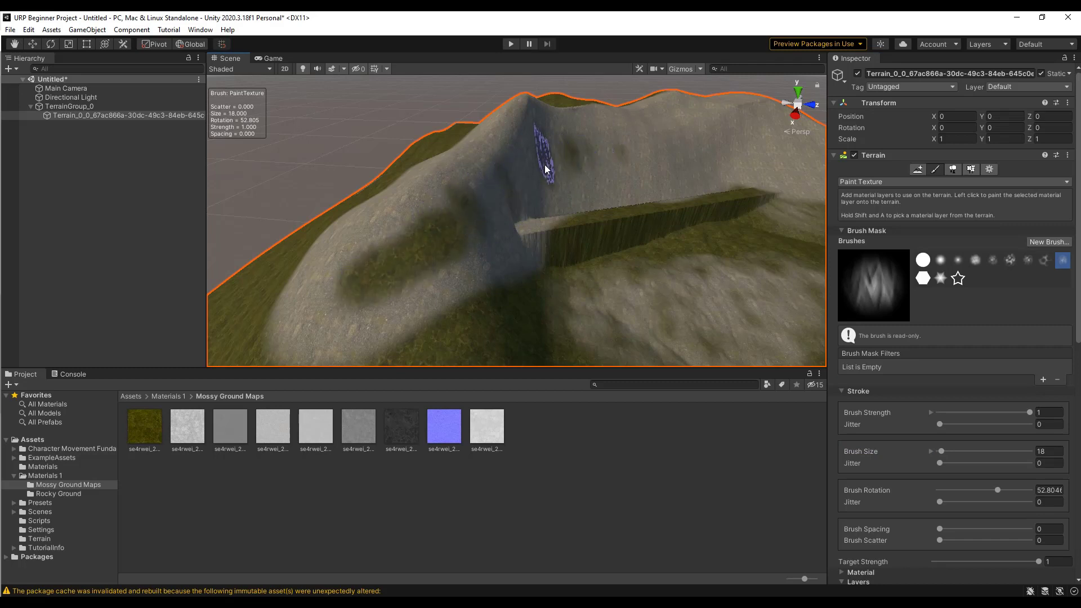
pyautogui.moveTo(545, 168)
pyautogui.mouseDown()
pyautogui.moveTo(560, 163)
pyautogui.moveTo(526, 145)
pyautogui.moveTo(598, 169)
pyautogui.moveTo(610, 154)
pyautogui.moveTo(526, 137)
pyautogui.moveTo(417, 151)
pyautogui.moveTo(409, 121)
pyautogui.moveTo(410, 150)
pyautogui.mouseUp()
pyautogui.press('alt')
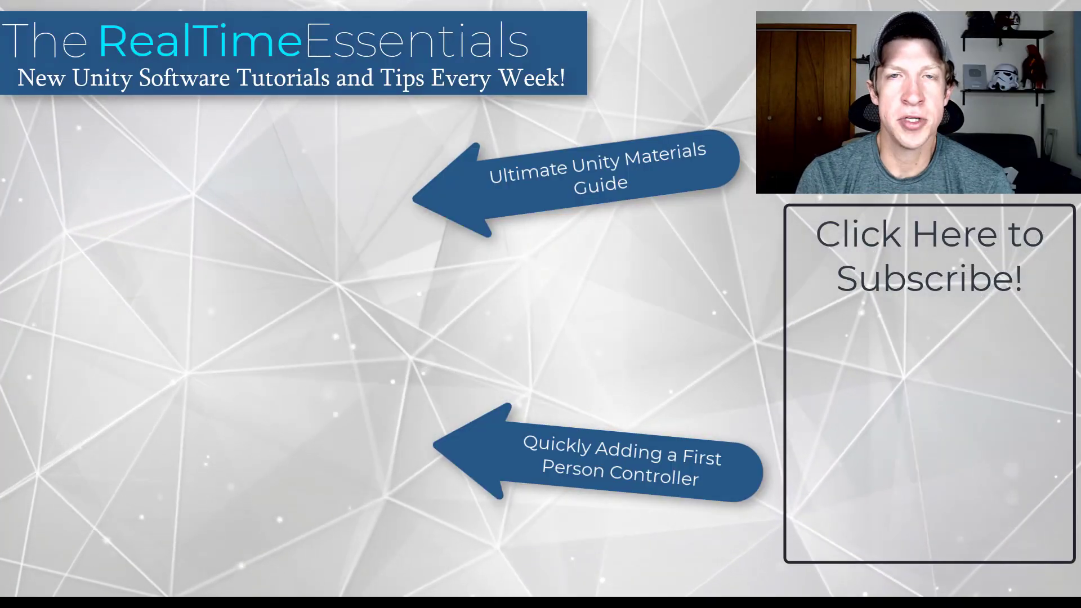